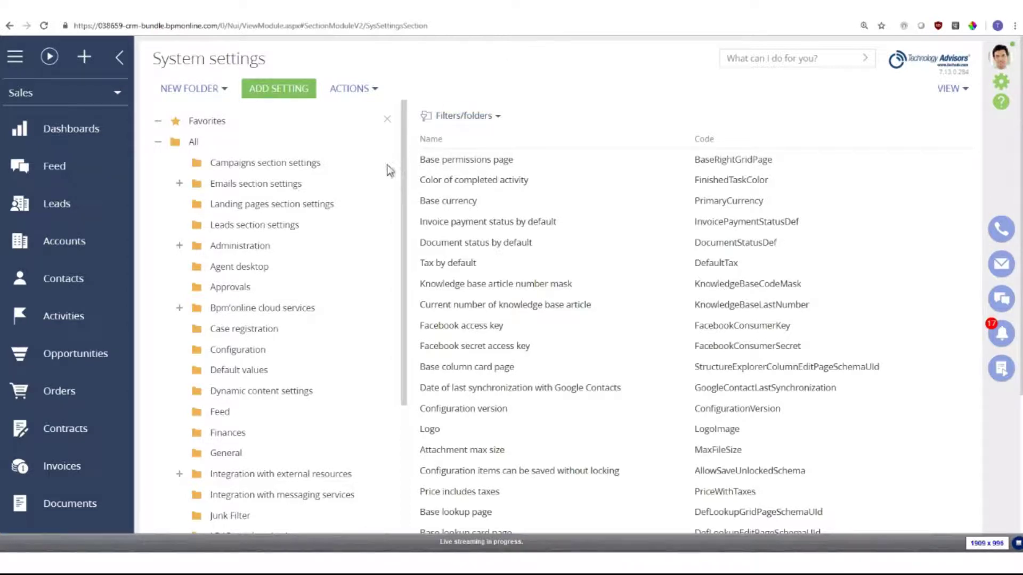
- Filter all system settings to those whose name contains "current"
click(193, 143)
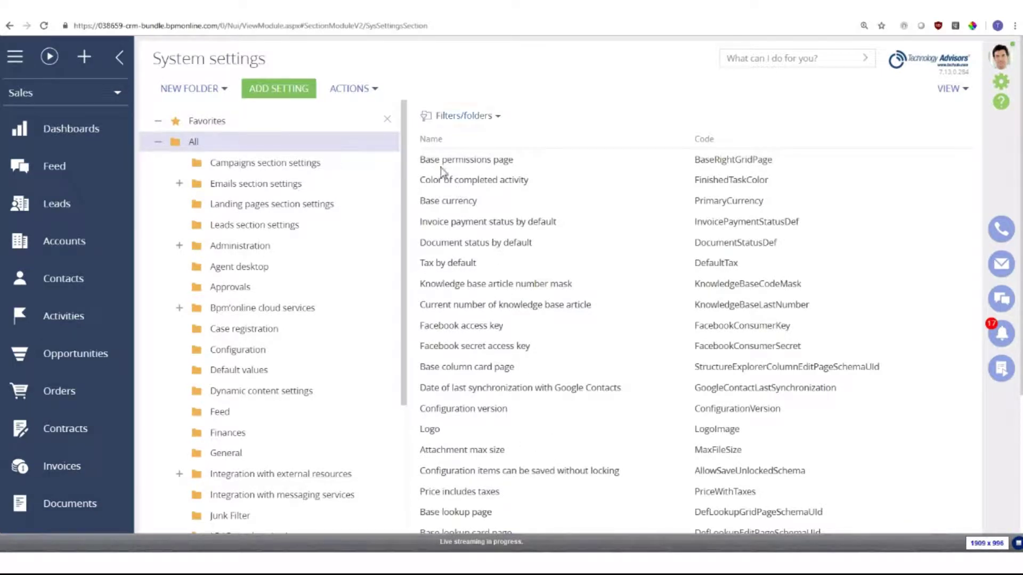
click(464, 118)
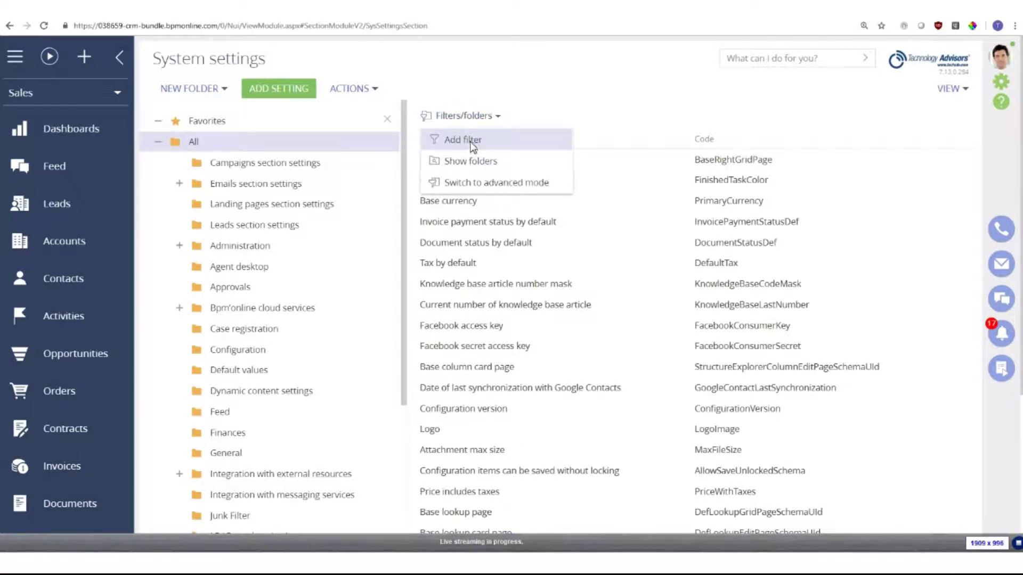
click(476, 142)
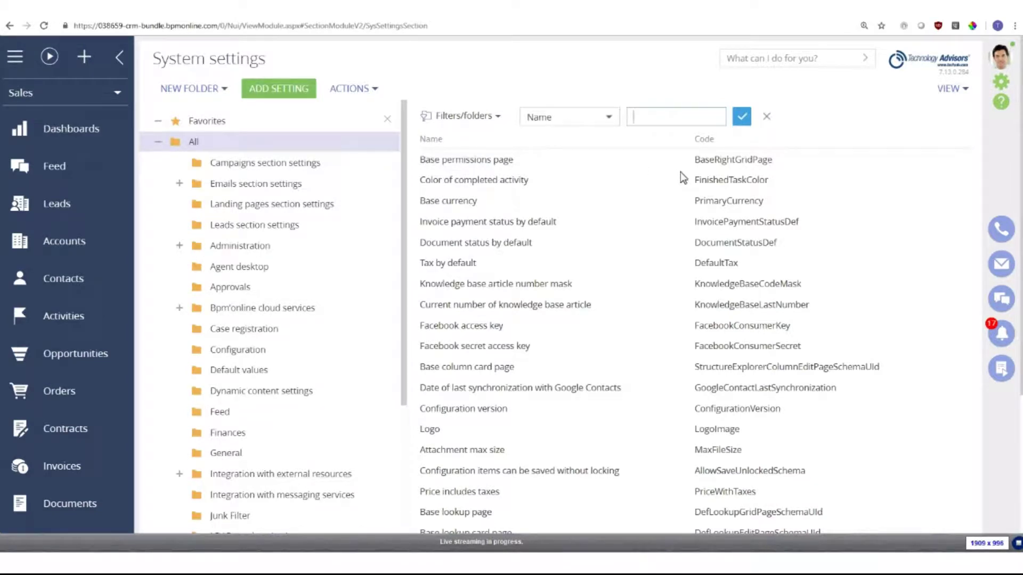
text(current)
key(Return)
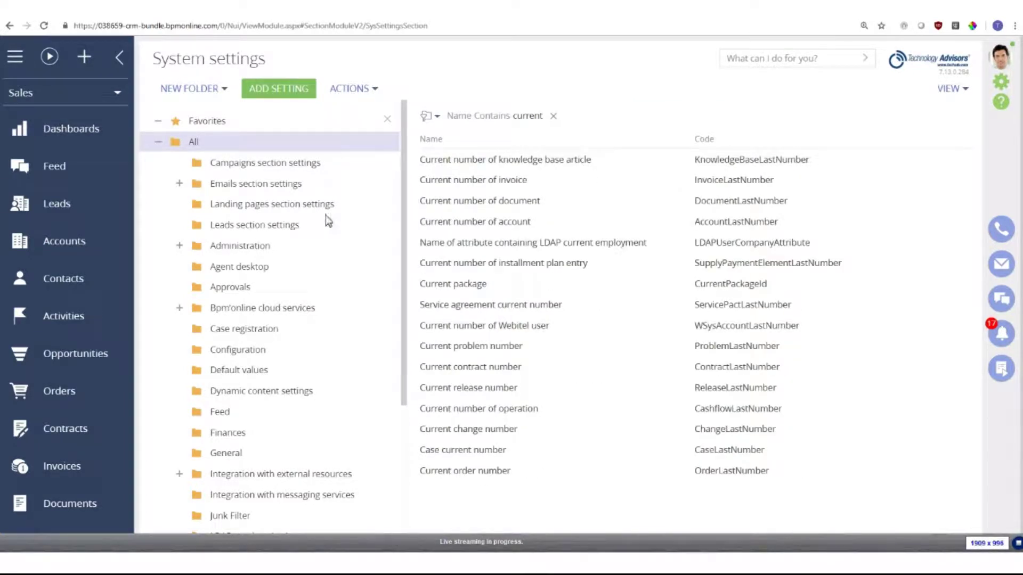
- Set the default value of the Current package setting to Custom and save it
click(483, 288)
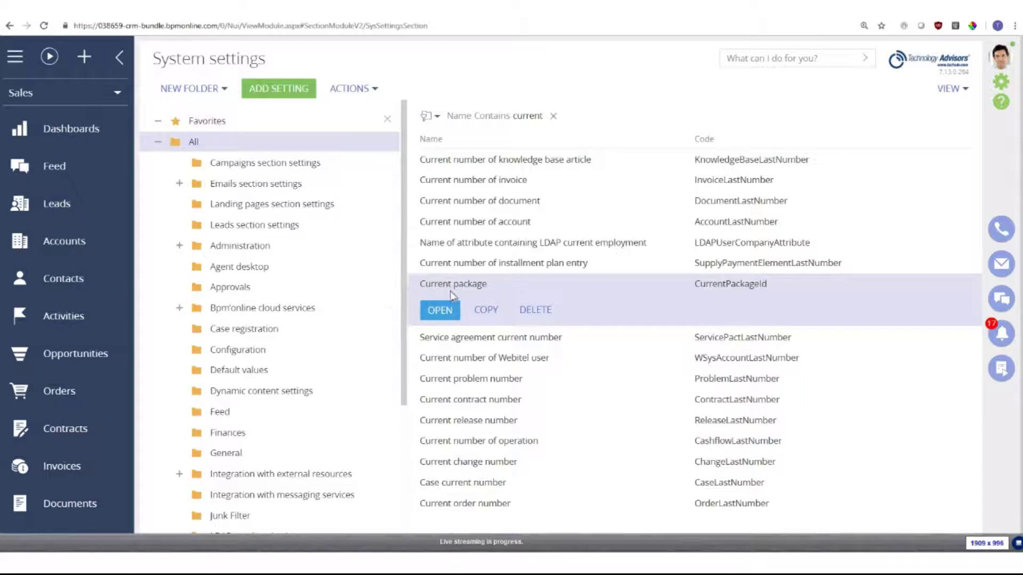
click(450, 314)
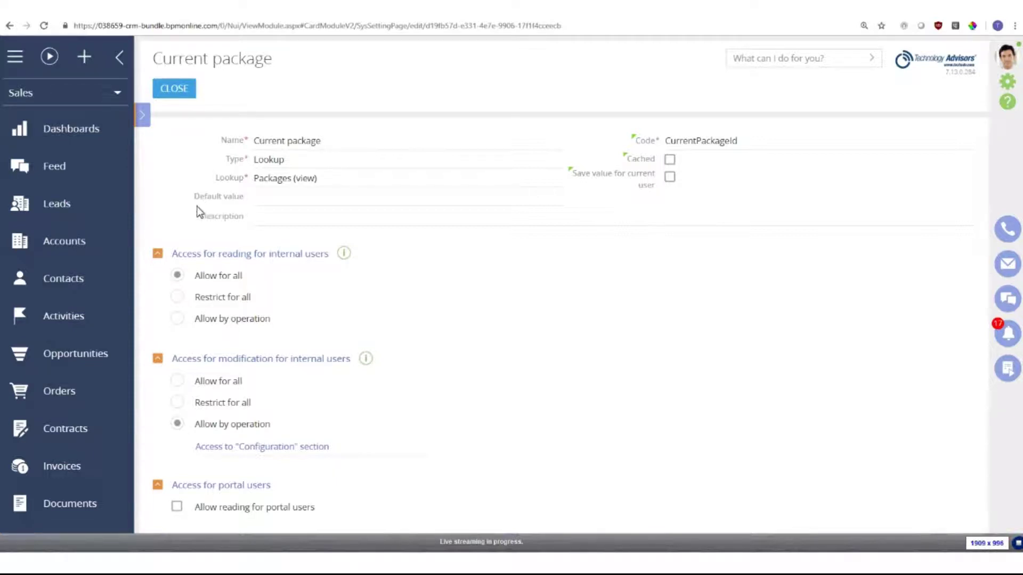
click(322, 199)
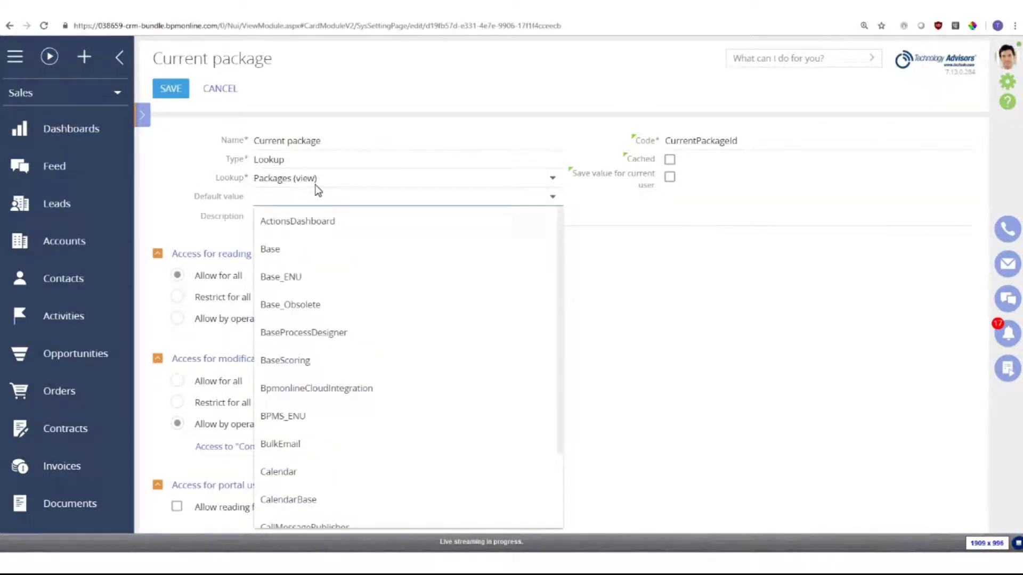
text(custo)
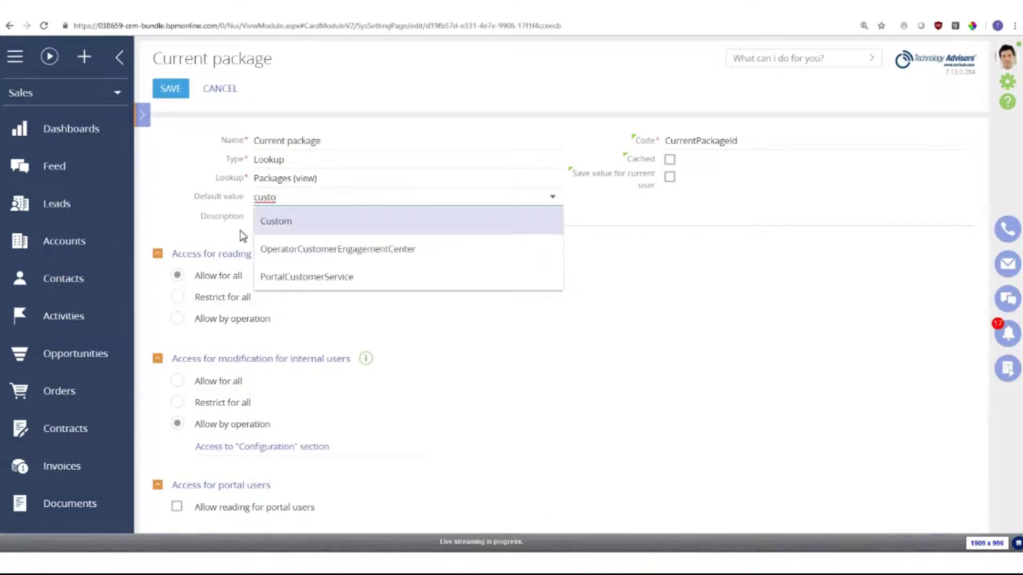
key(Return)
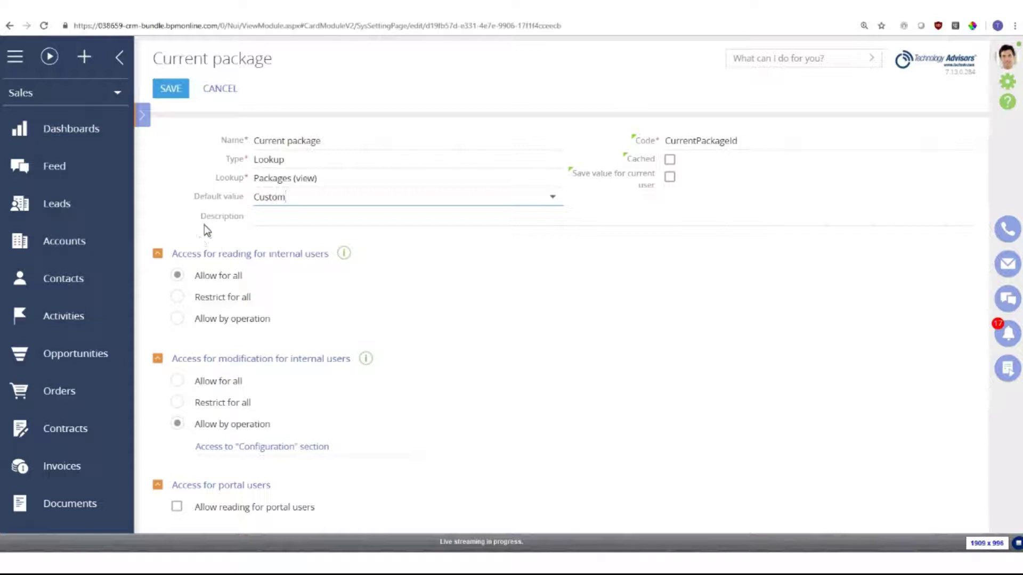
click(170, 91)
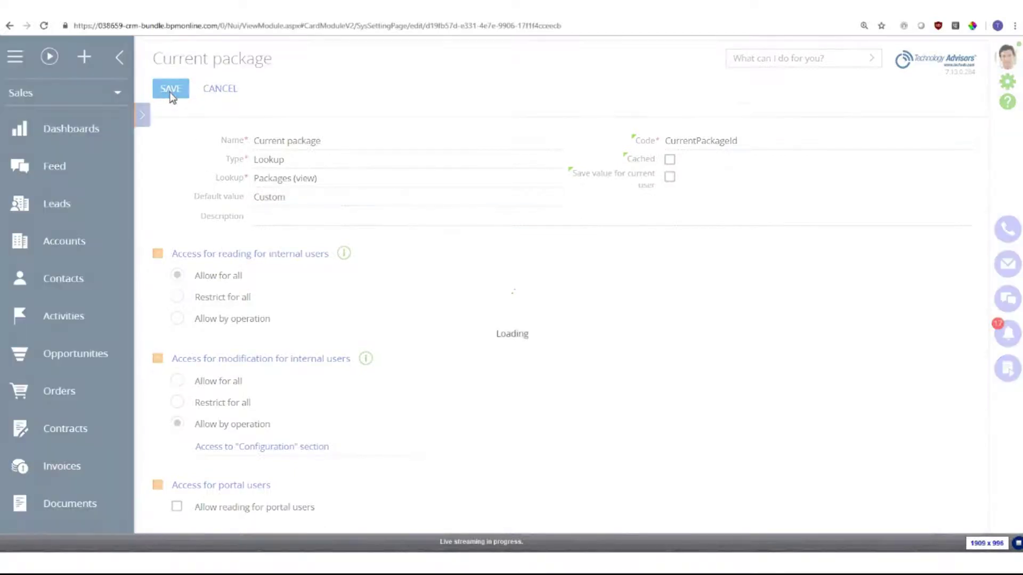
click(176, 89)
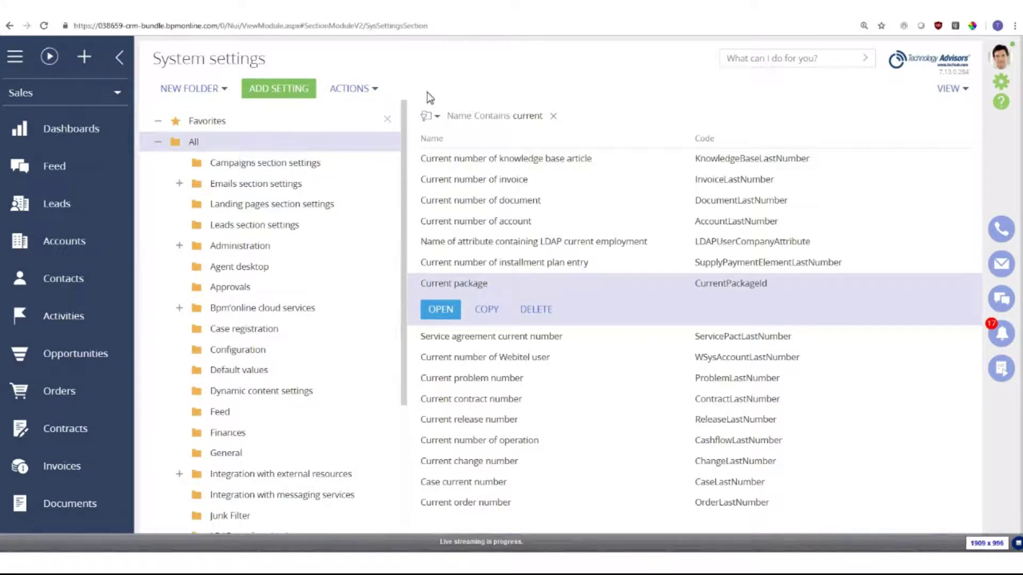
- Replace the name filter with "pref" and open the Prefix for object name setting
click(553, 115)
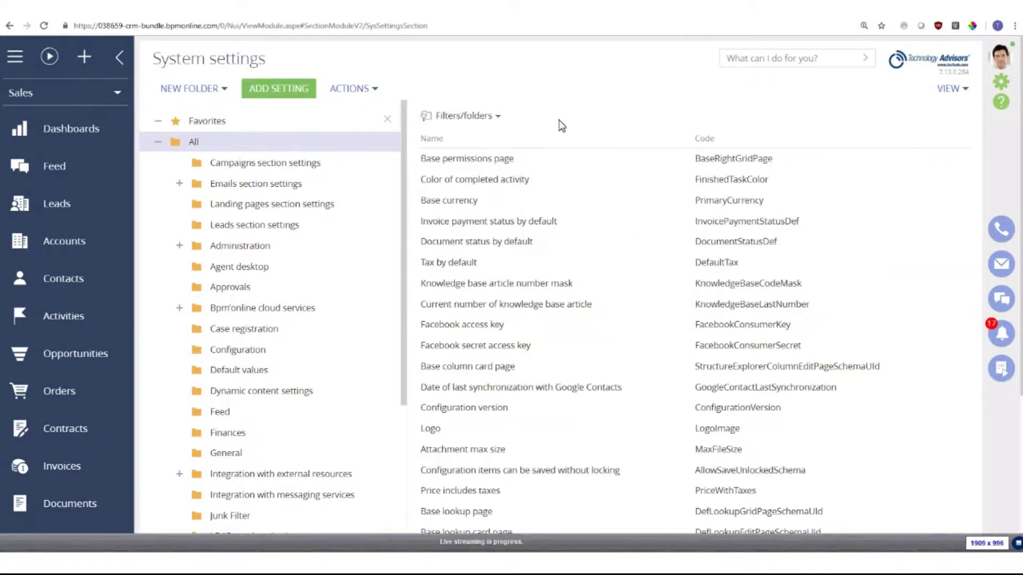
click(471, 116)
click(471, 140)
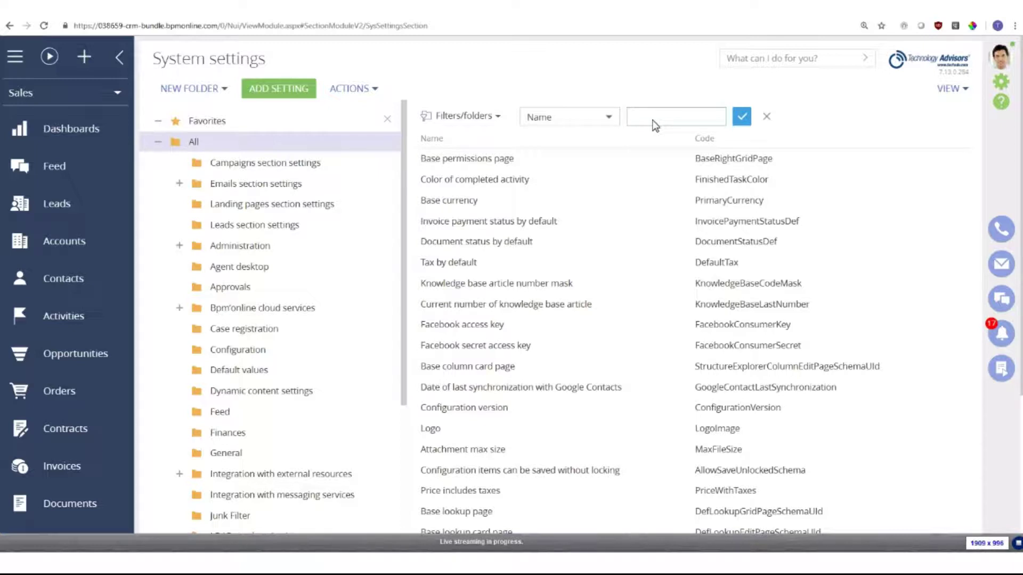
text(pref)
key(Return)
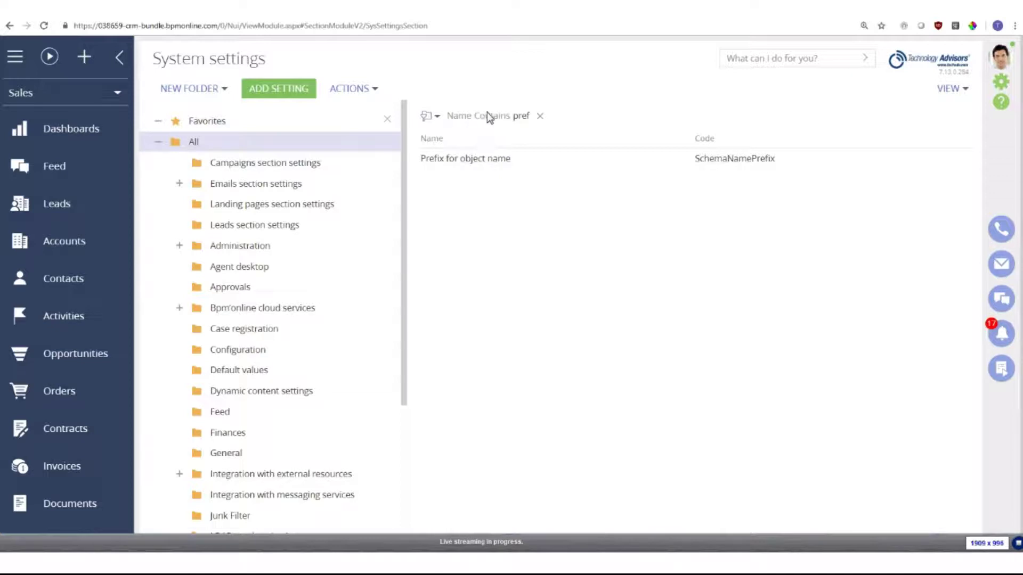
click(469, 161)
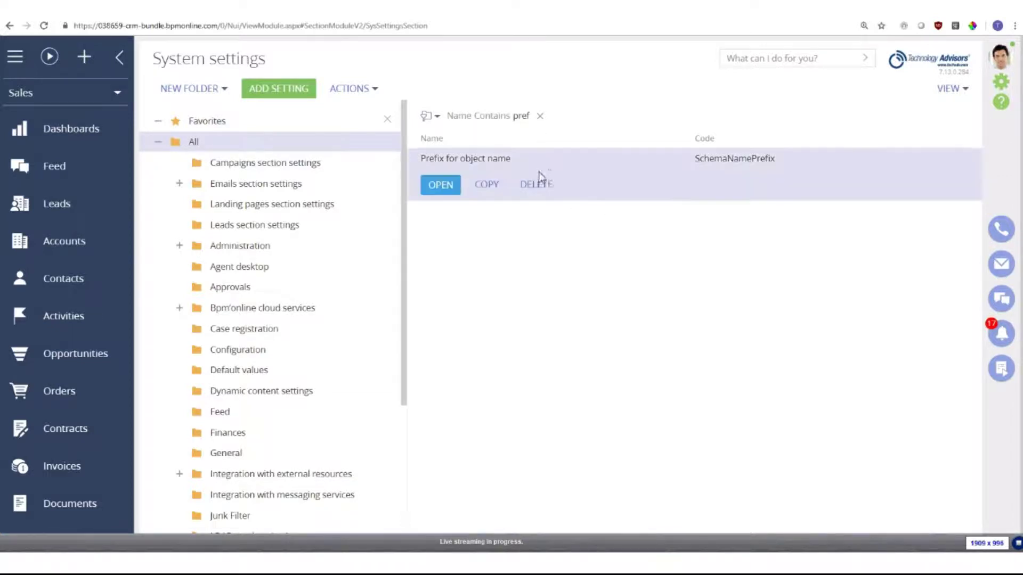
click(452, 181)
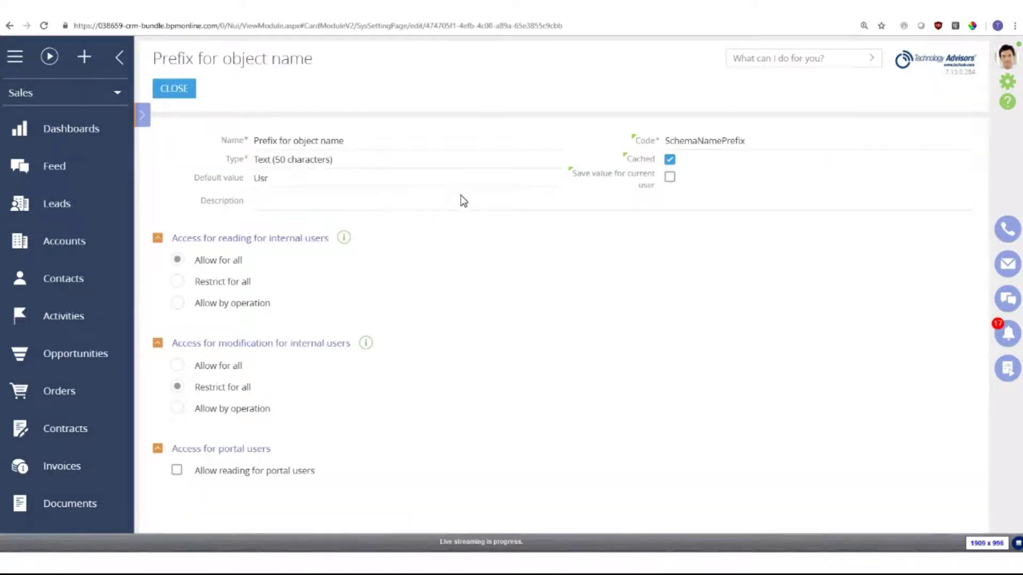
double_click(276, 192)
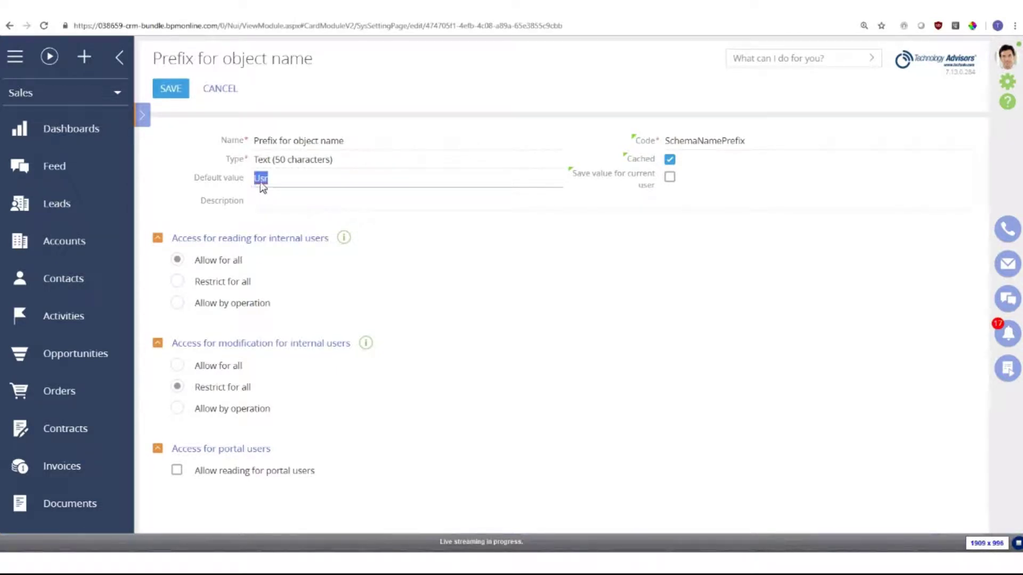
double_click(282, 185)
text(TAI)
key(BackSpace)
key(BackSpace)
key(BackSpace)
text(Usr)
click(230, 90)
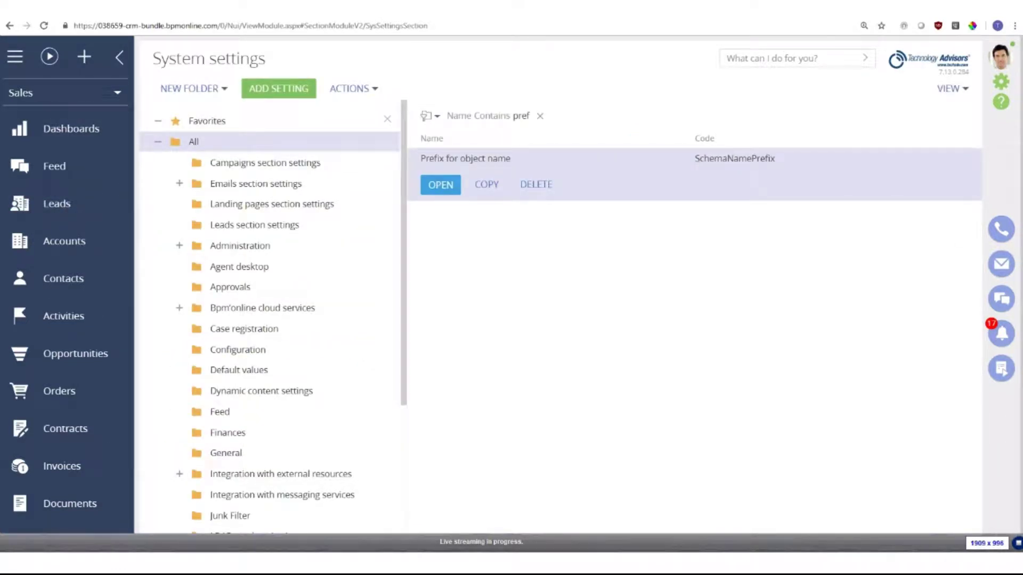
- Open the Section wizard from the system designer to start a new section
click(1000, 83)
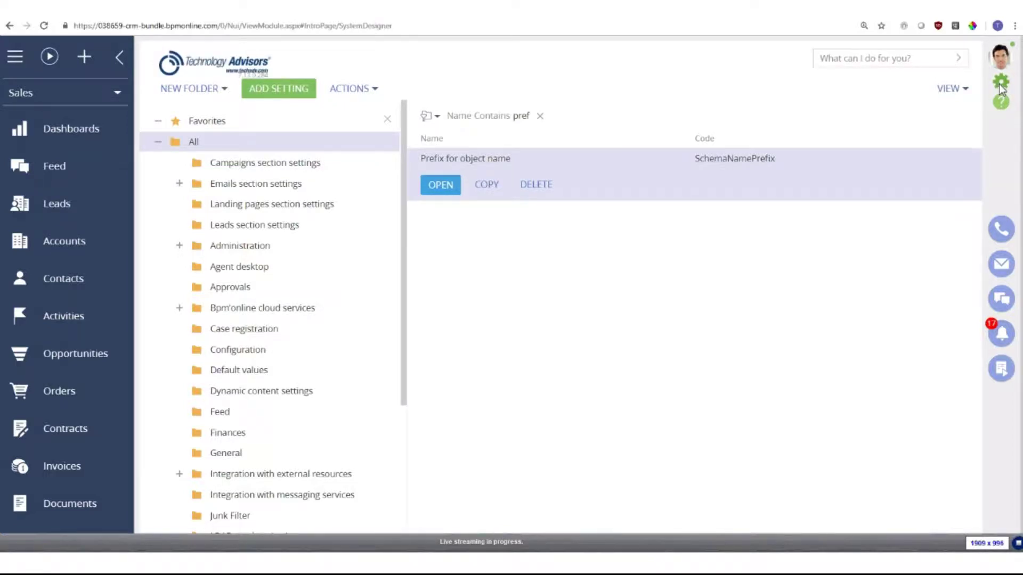
scroll(514, 272, down, 4)
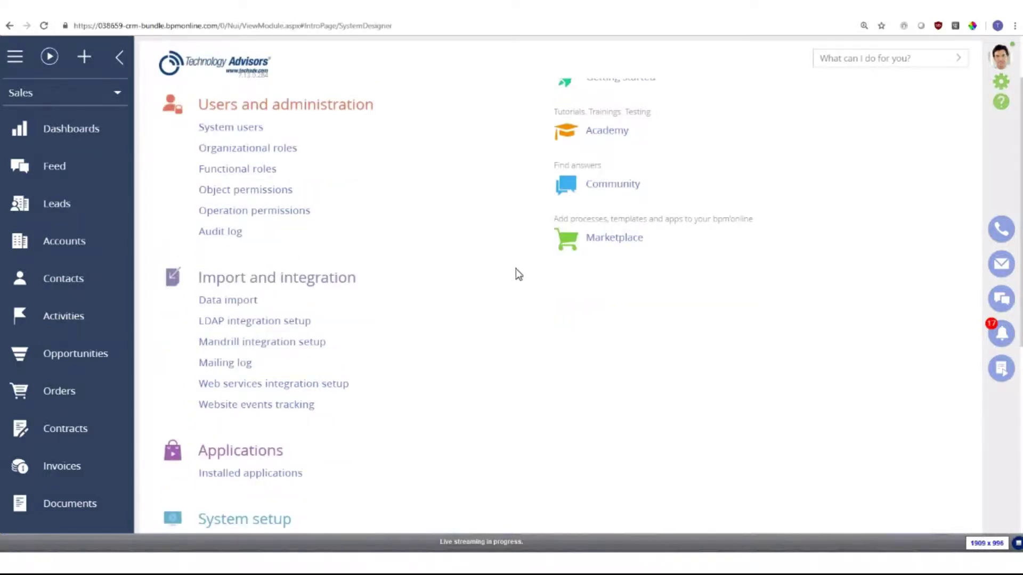
scroll(509, 272, down, 3)
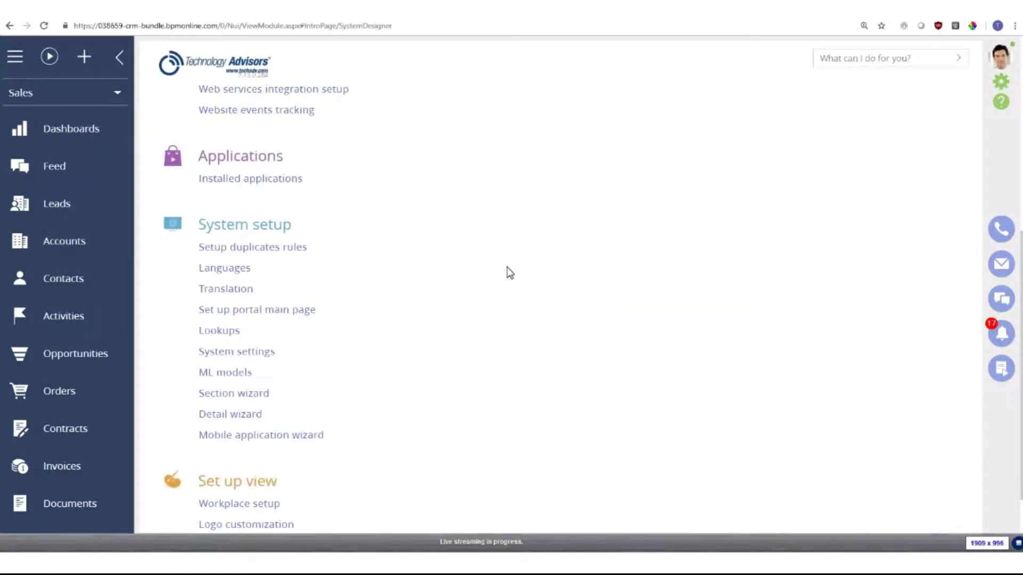
scroll(510, 273, down, 1)
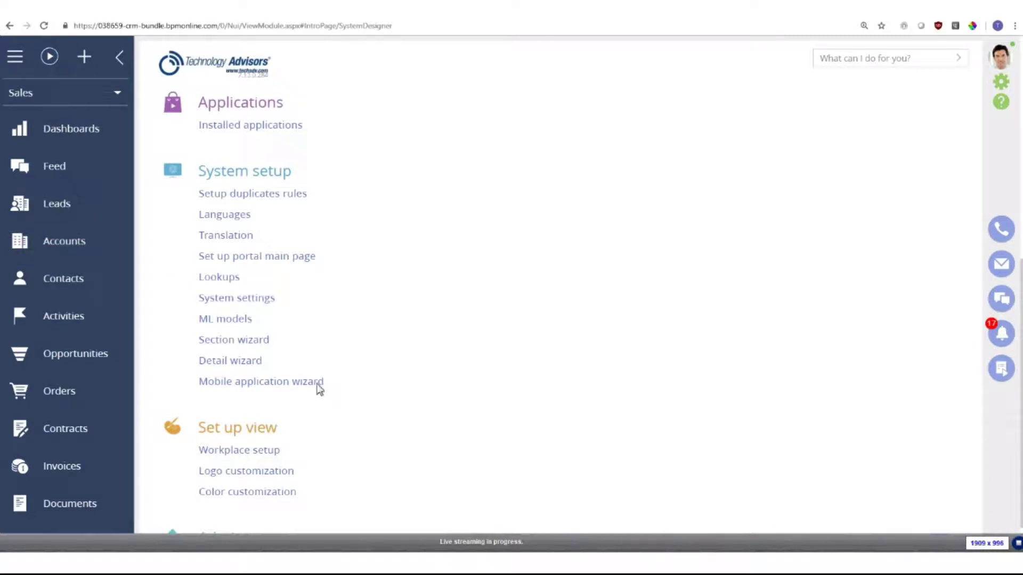
click(234, 341)
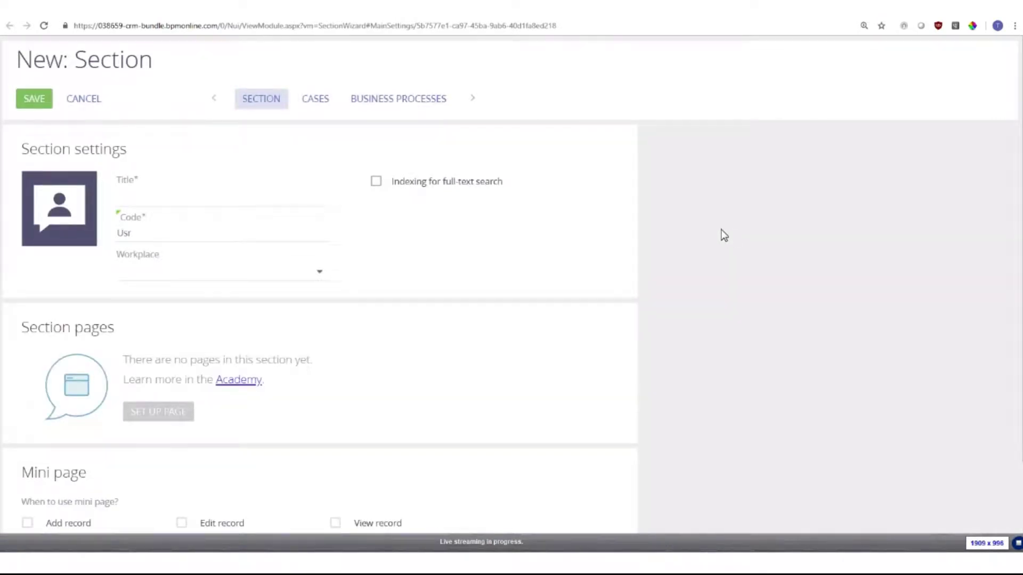
- Title the new section Assets and complete its code as UsrAssets
click(153, 202)
text(Assets)
key(Tab)
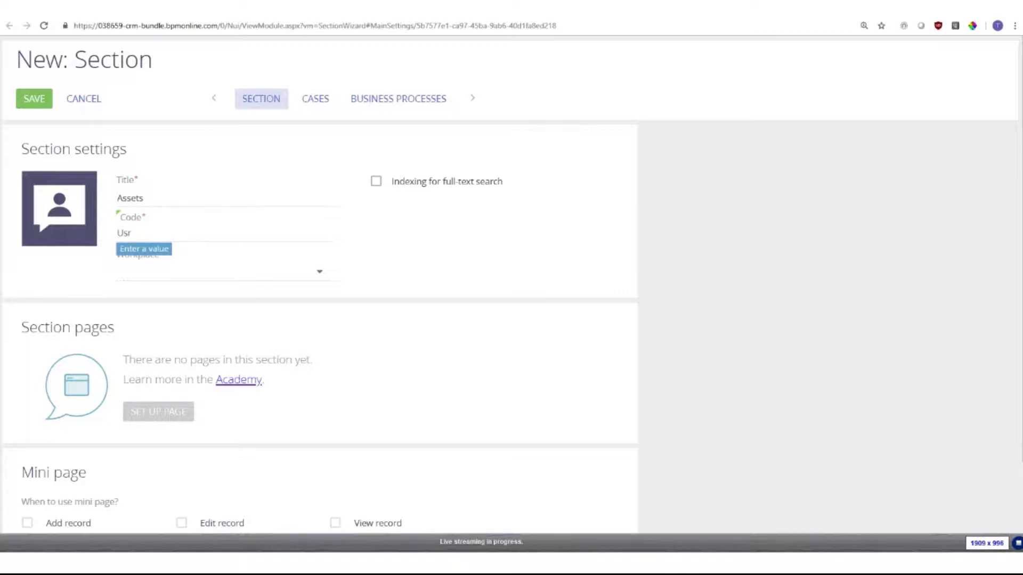
click(158, 238)
click(120, 238)
click(132, 234)
click(141, 236)
click(137, 237)
click(138, 236)
click(148, 238)
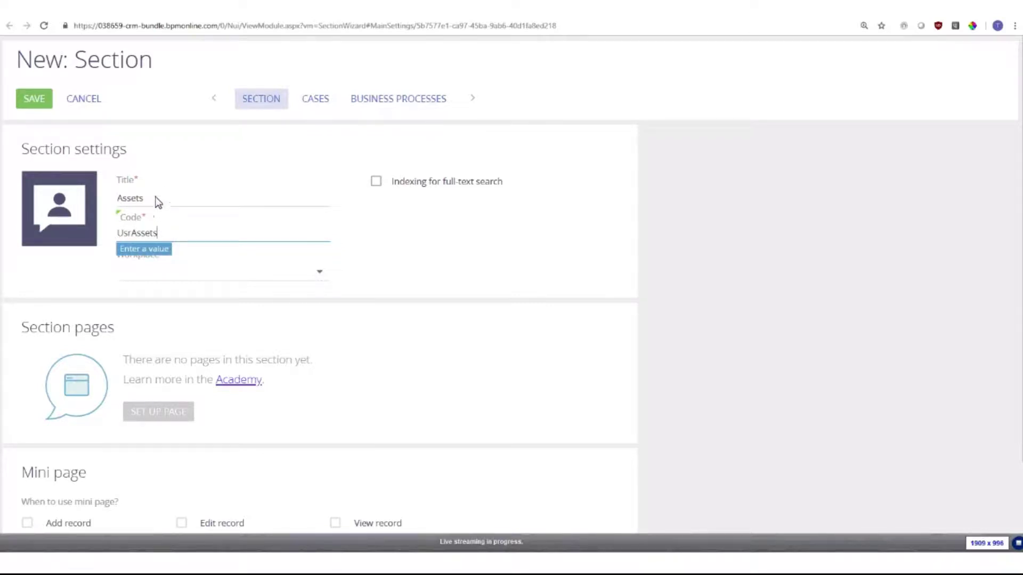
- Assign the Assets section to the Sales workplace and open its page setup
click(329, 285)
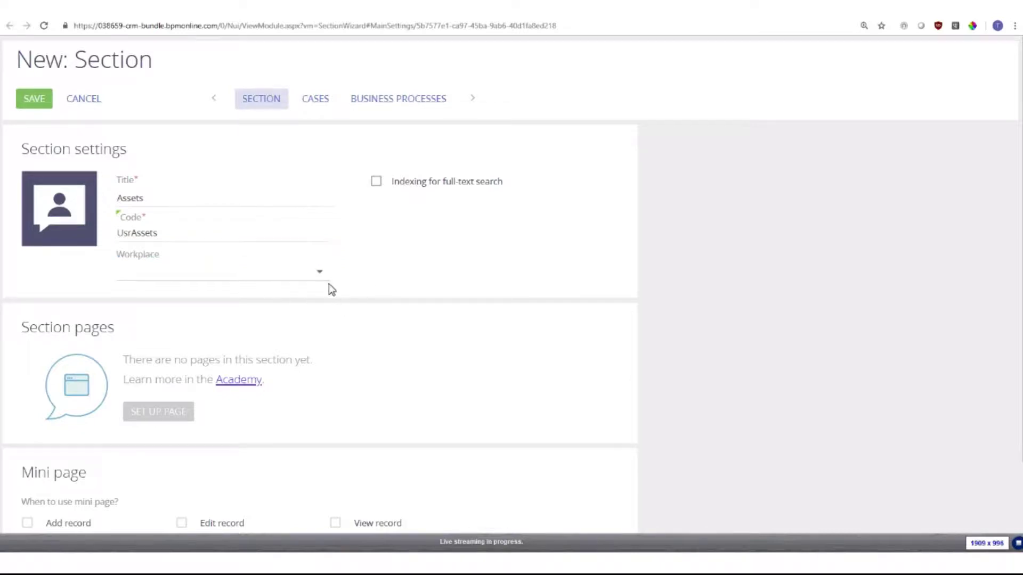
click(323, 277)
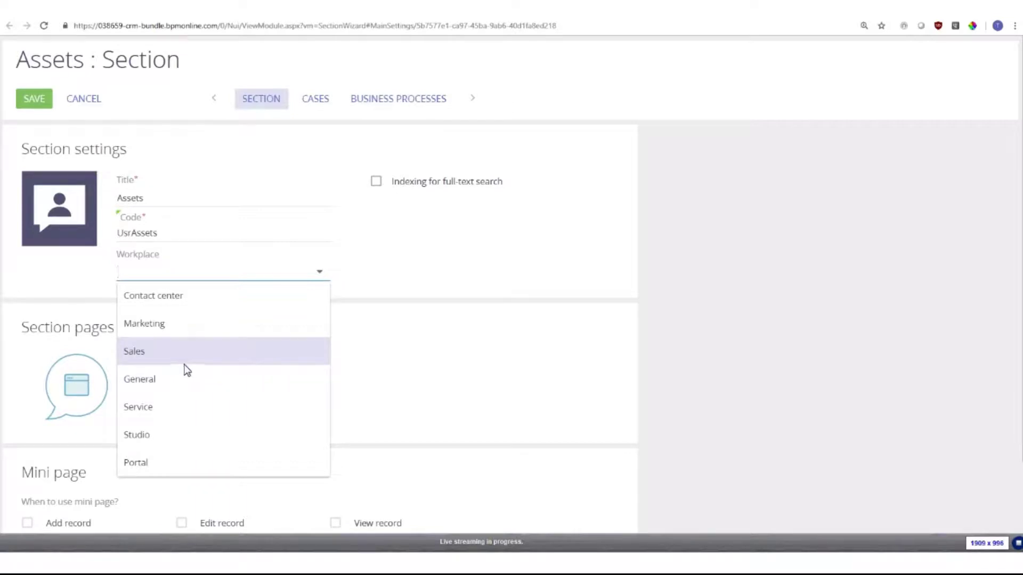
click(176, 350)
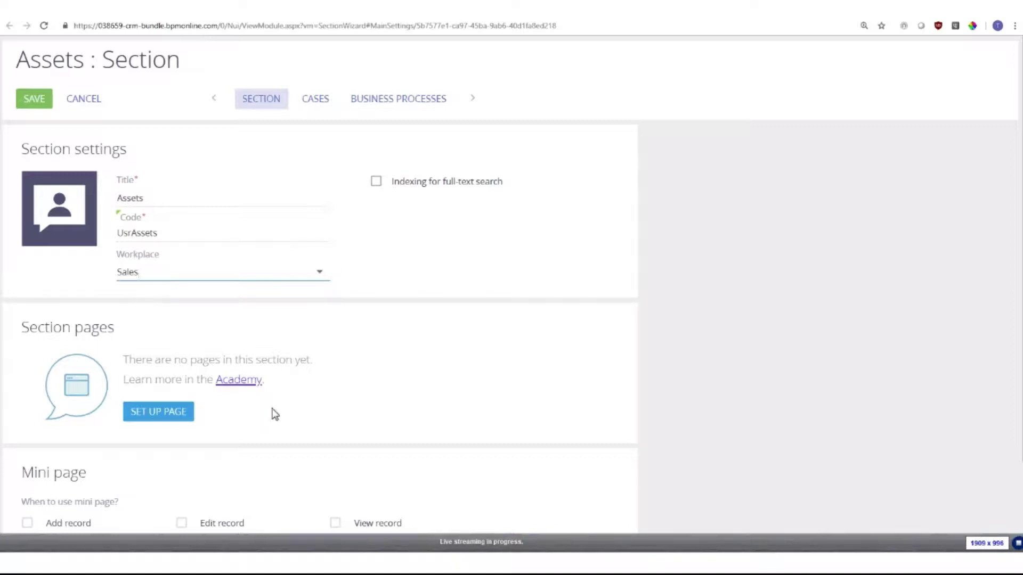
scroll(292, 372, down, 1)
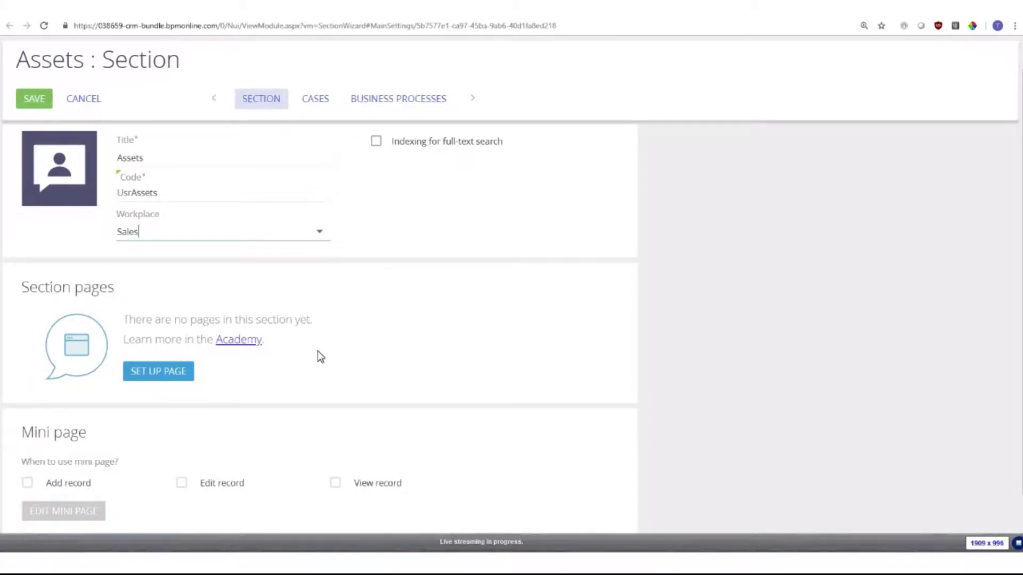
scroll(299, 341, down, 2)
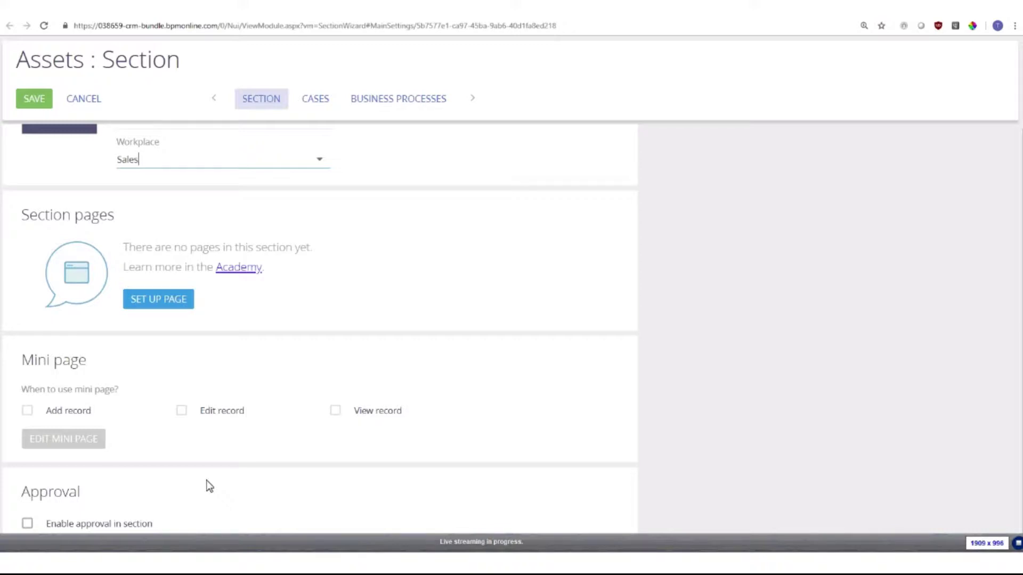
scroll(472, 283, up, 2)
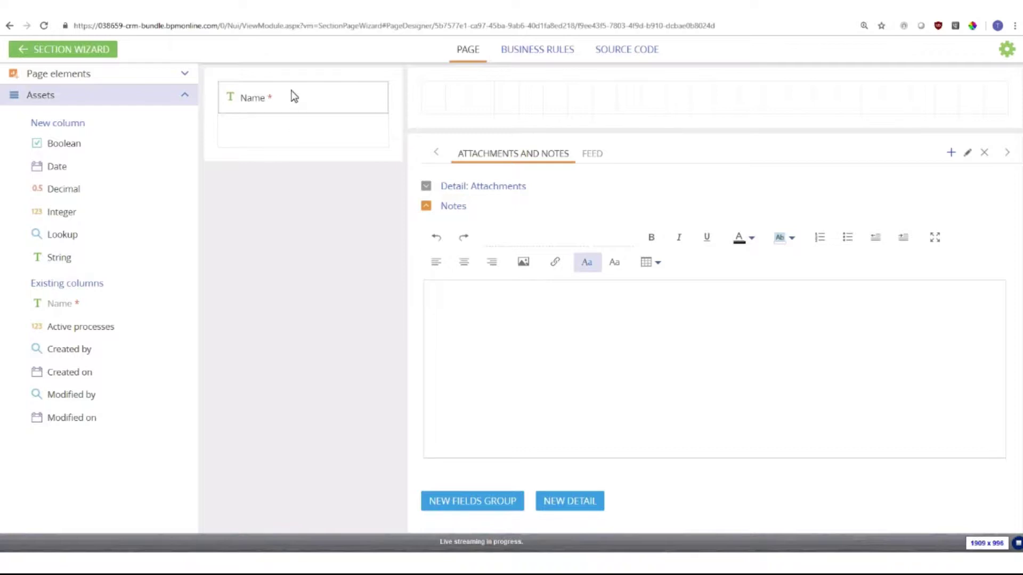
- Remove the Name field from the page's side profile area and place the existing Name column in the header area
click(323, 109)
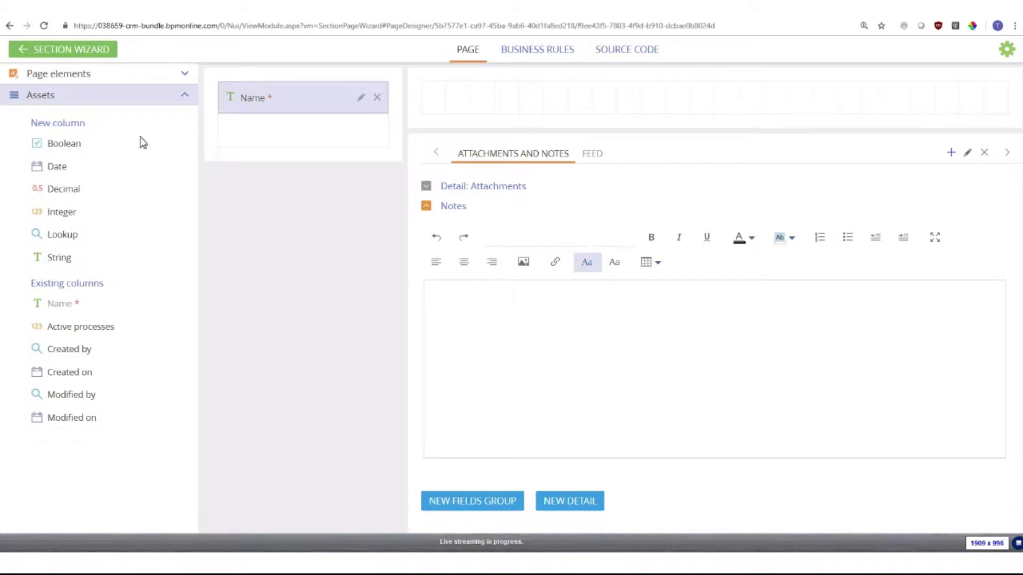
click(377, 98)
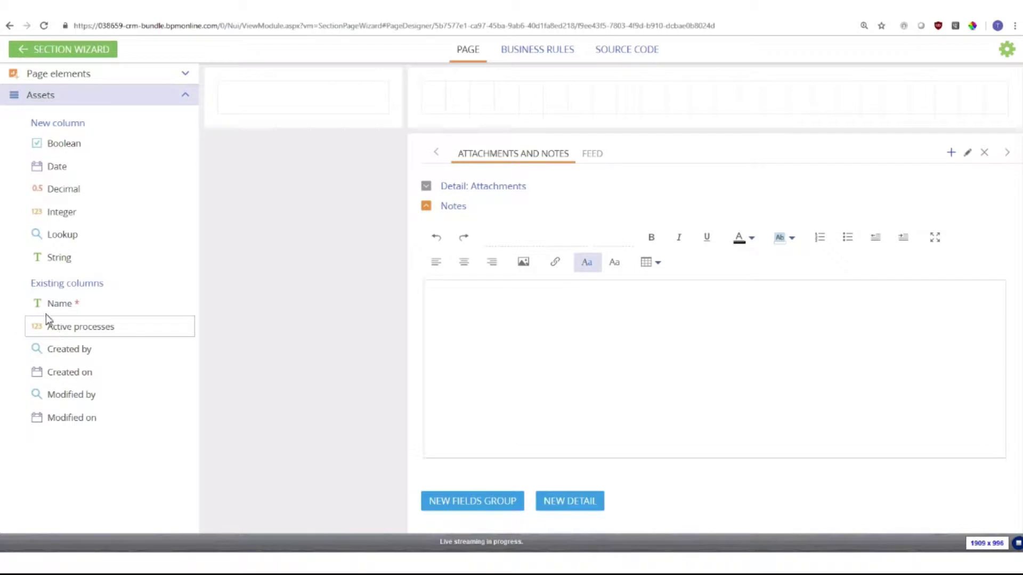
drag(72, 312, 450, 102)
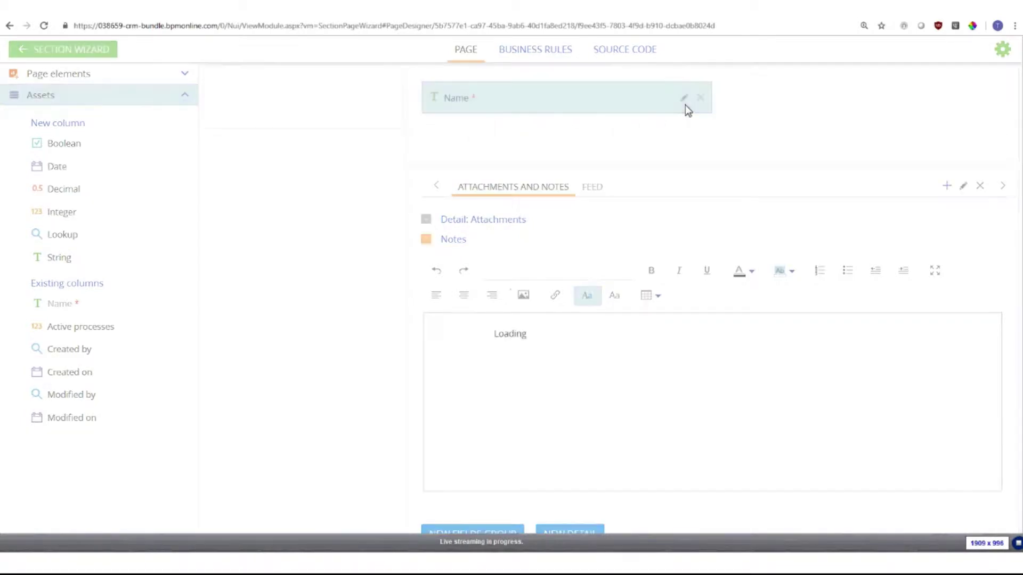
- Change the database title of the Name column in the page header to Serial Number and save it
click(685, 98)
double_click(491, 194)
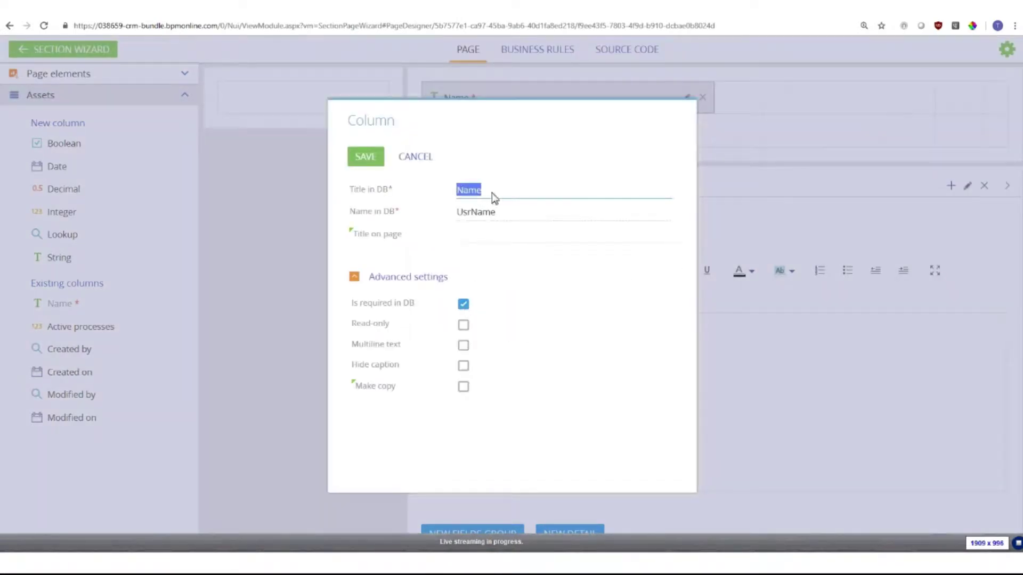
text(Serial Number)
click(373, 157)
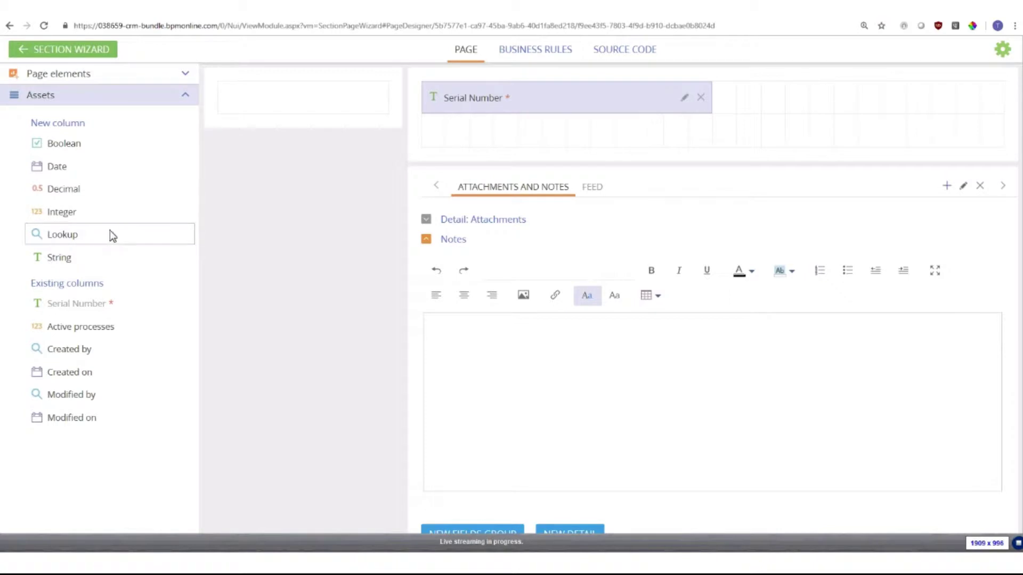
- Add a new lookup column beside Serial Number, titled Account with the database name UsrAccount
drag(71, 239, 773, 114)
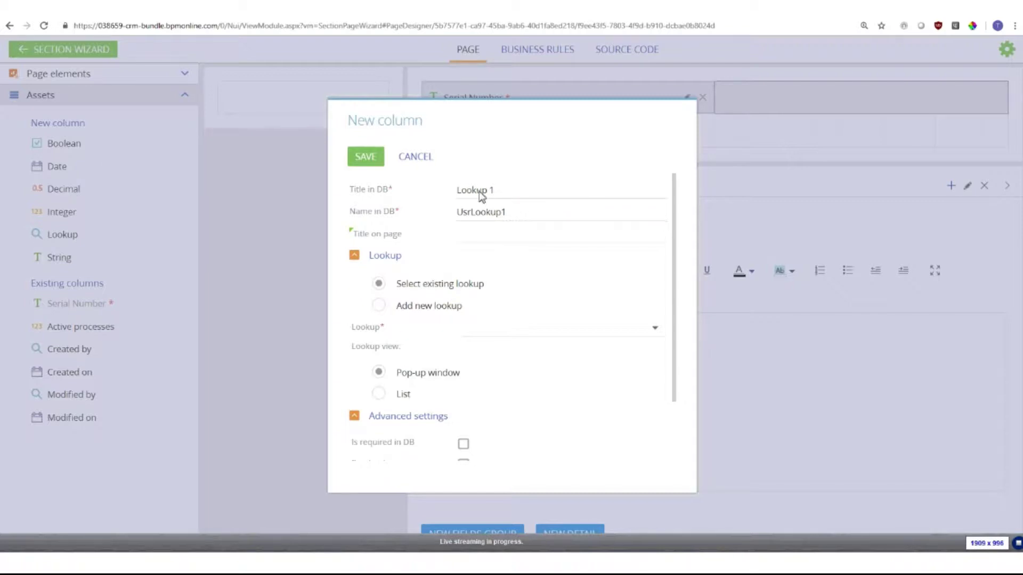
drag(530, 196, 447, 186)
text(Account)
drag(567, 212, 502, 215)
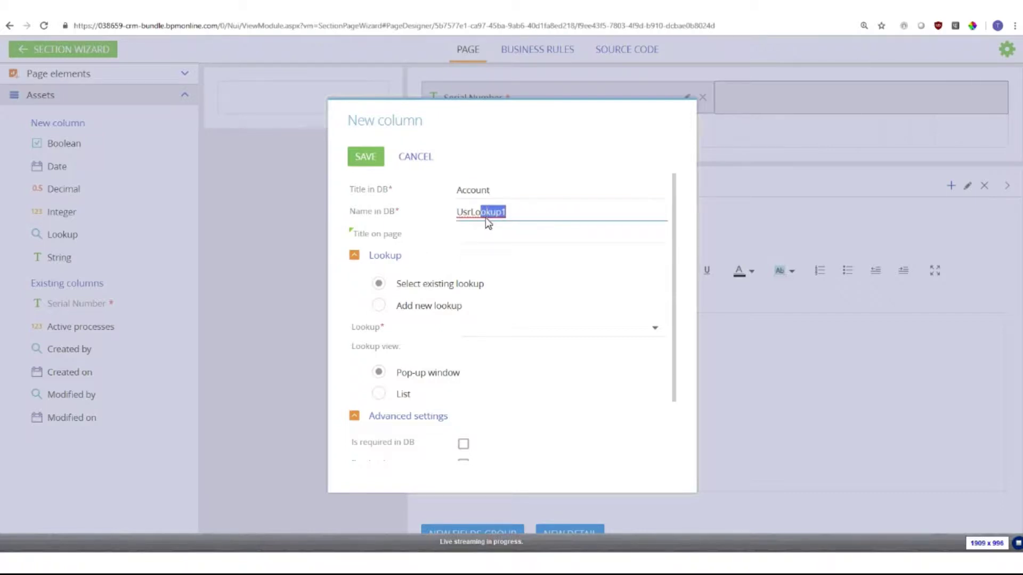
text(Account)
drag(456, 213, 471, 214)
- Link the new Account column to the existing Account lookup and save the column
click(477, 309)
click(504, 336)
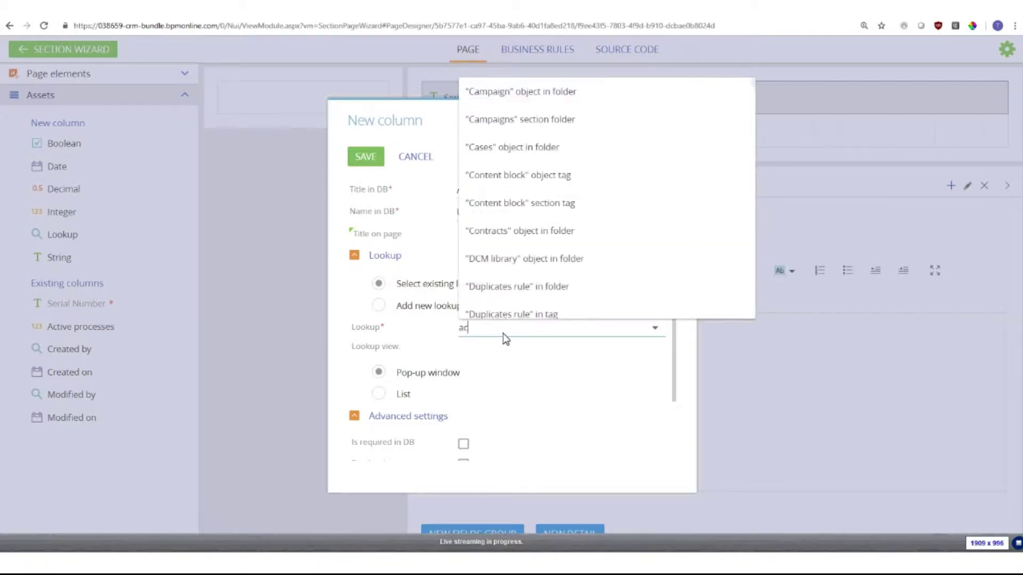
text(acc)
click(510, 98)
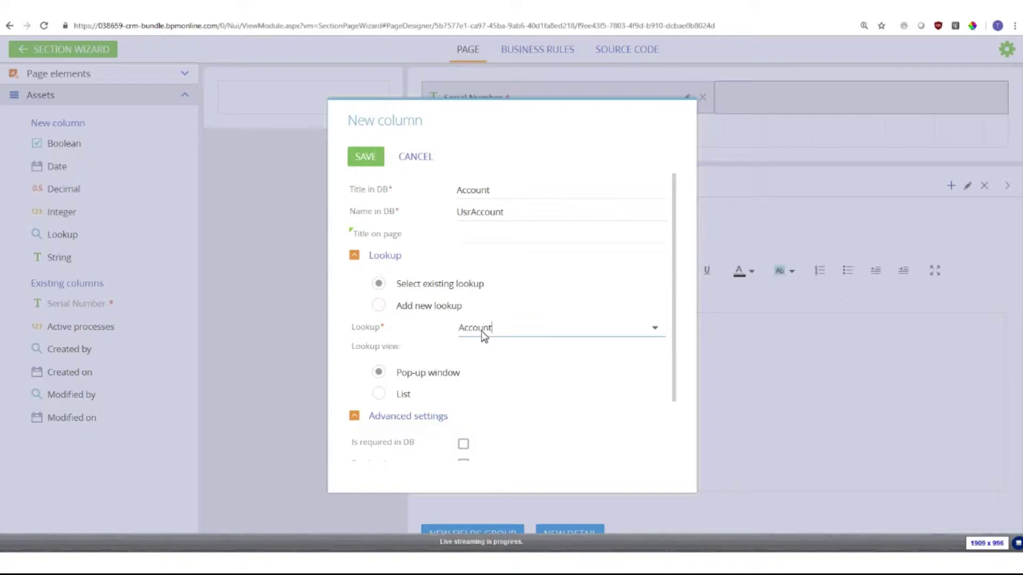
scroll(417, 397, down, 1)
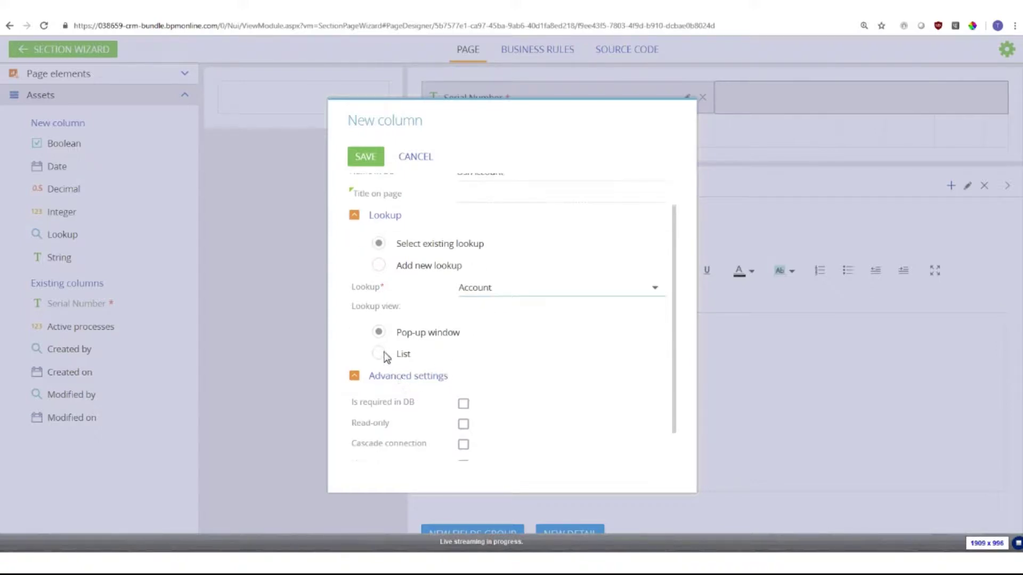
scroll(413, 356, down, 1)
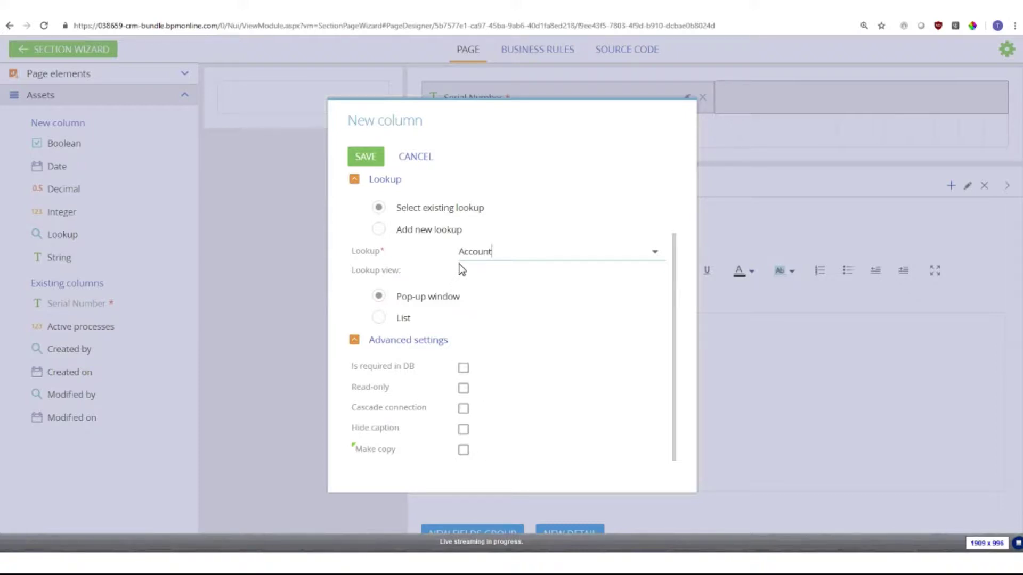
click(359, 152)
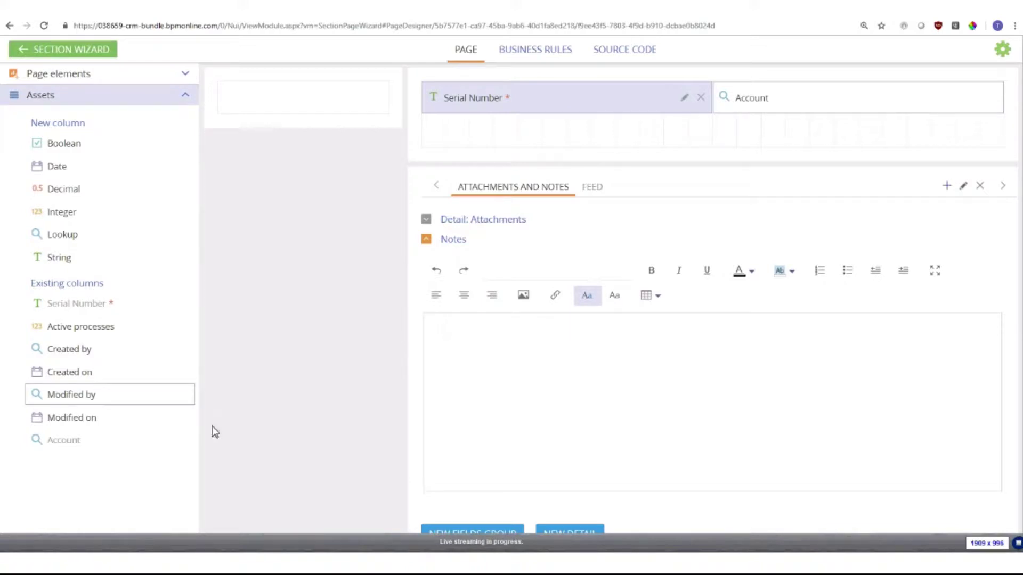
- Add a date column below Serial Number, titled Install Date with the database name UsrInstallDate, and save it
mouse_move(55, 166)
mouse_down()
mouse_move(344, 208)
mouse_move(505, 143)
mouse_up()
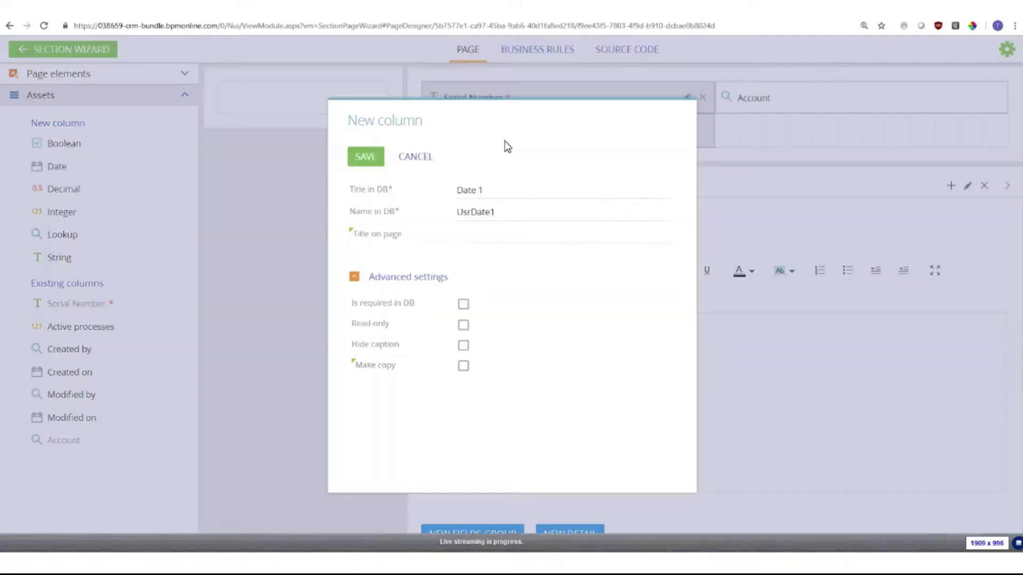
click(490, 191)
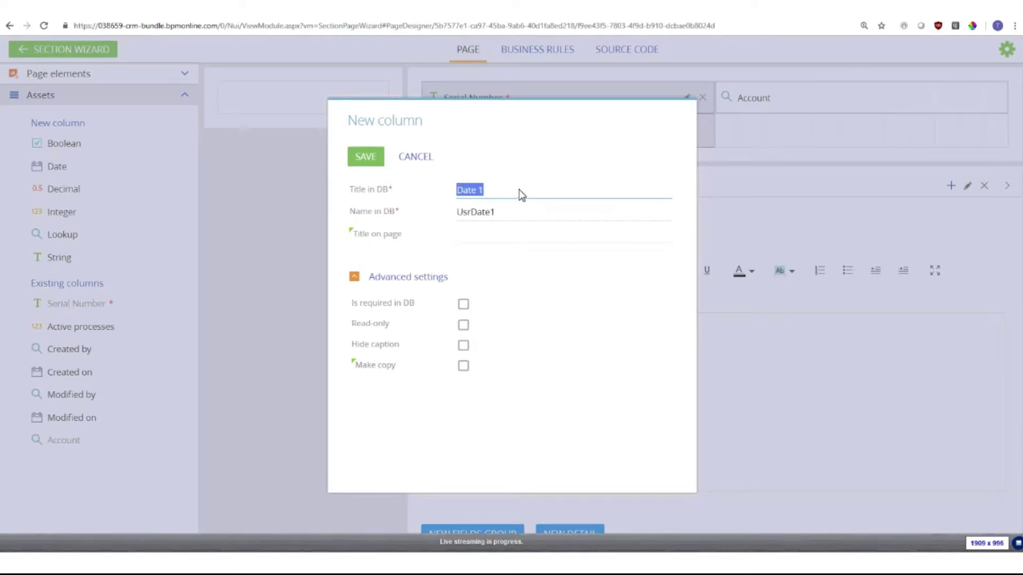
text(Install Date)
drag(500, 216, 473, 214)
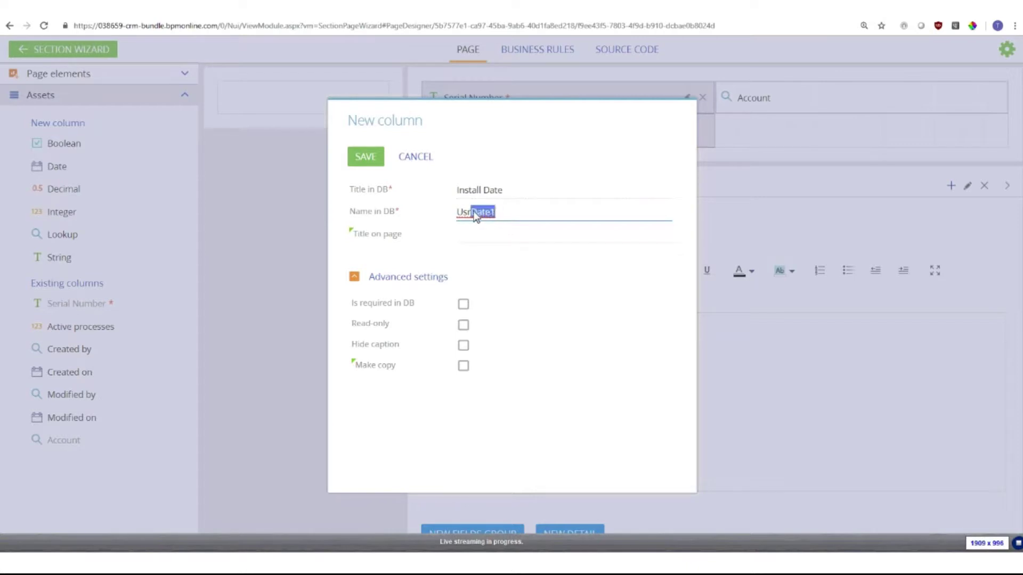
text(InstalDa)
key(BackSpace)
key(BackSpace)
text(lDate)
click(374, 170)
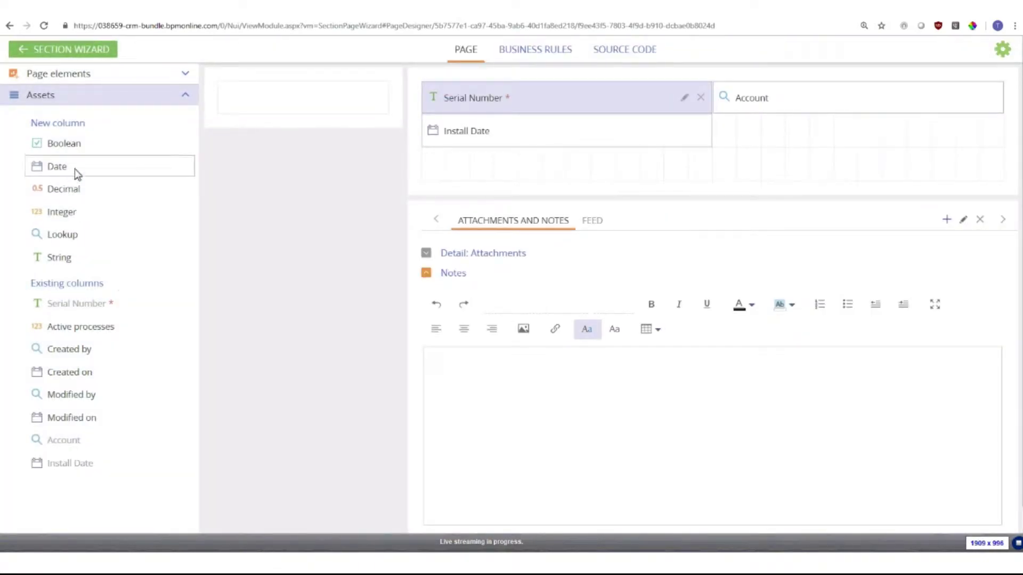
- Add a date column below Account, titled Removed Date with the database name UsrRemovedDate, and save it
drag(75, 168, 782, 132)
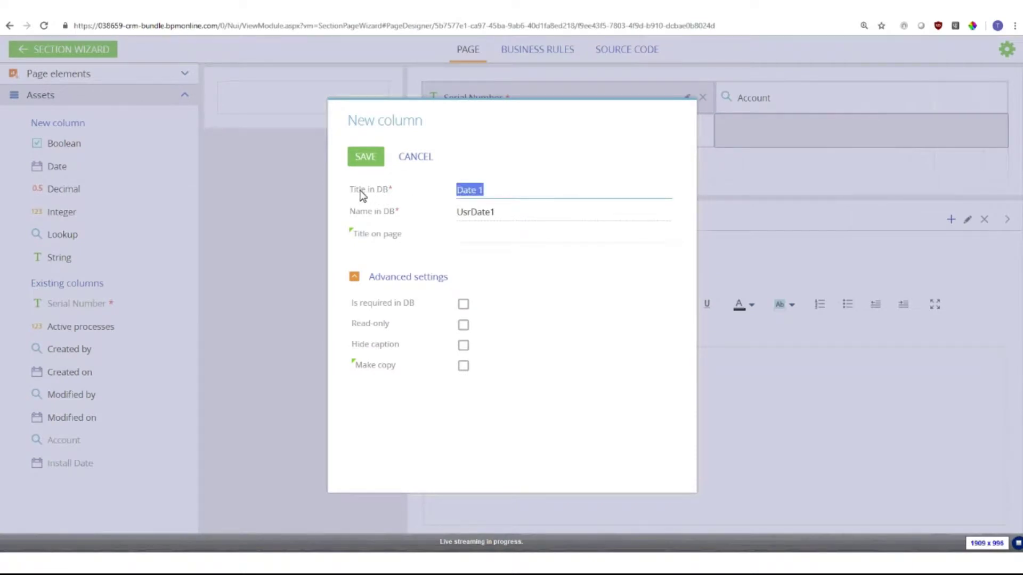
text(Removed Date)
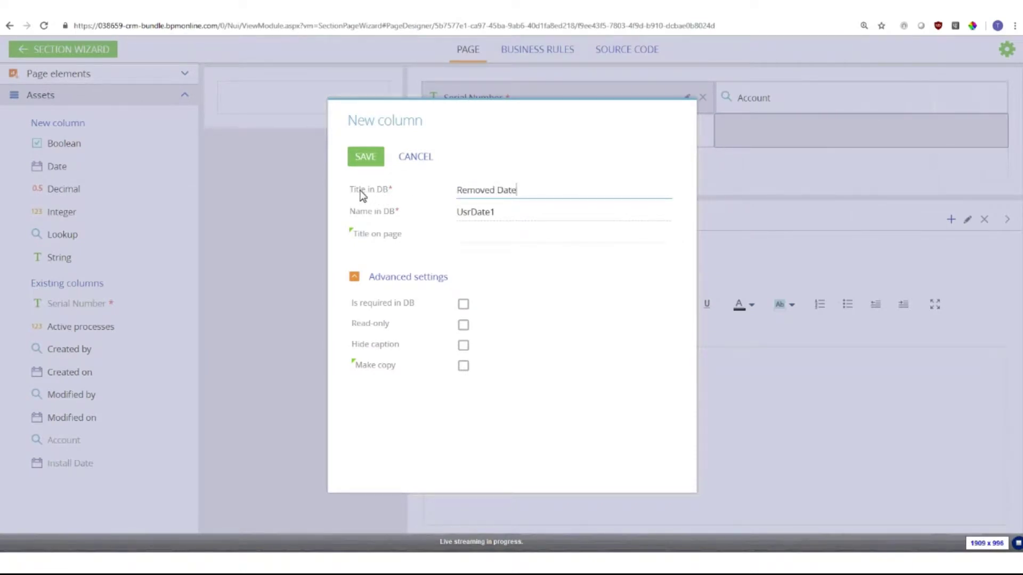
drag(549, 219, 475, 221)
text(RemovedDate)
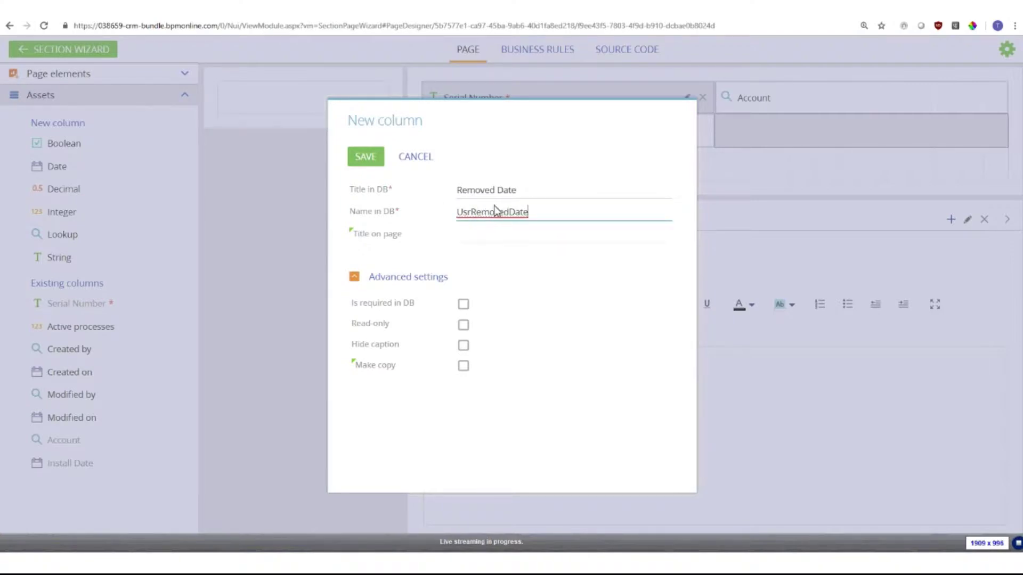
click(366, 156)
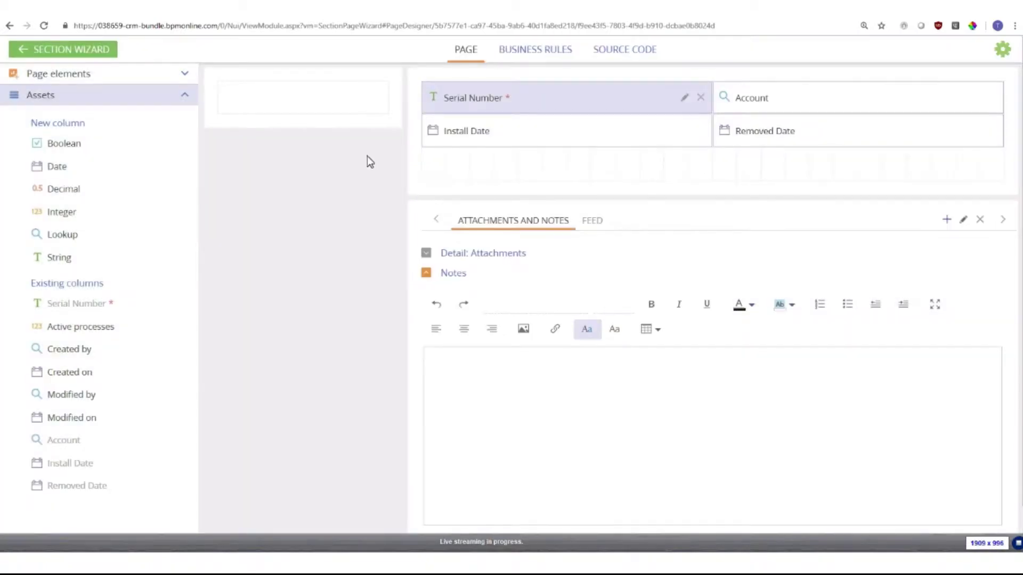
- Add a lookup column below Install Date, titled Equipment Type with the database name UsrEquipmentType
drag(53, 235, 459, 166)
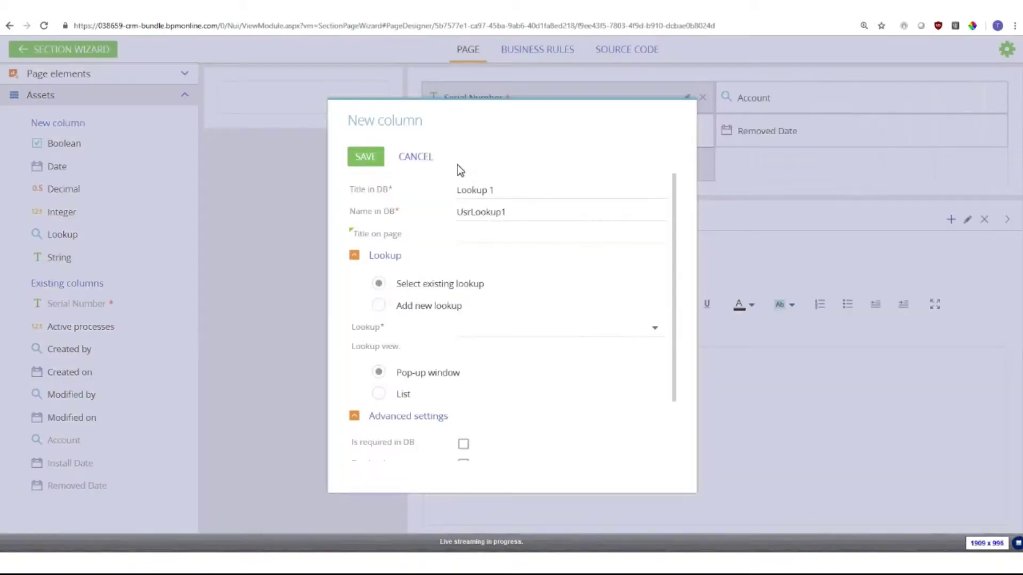
text(Equipment Type)
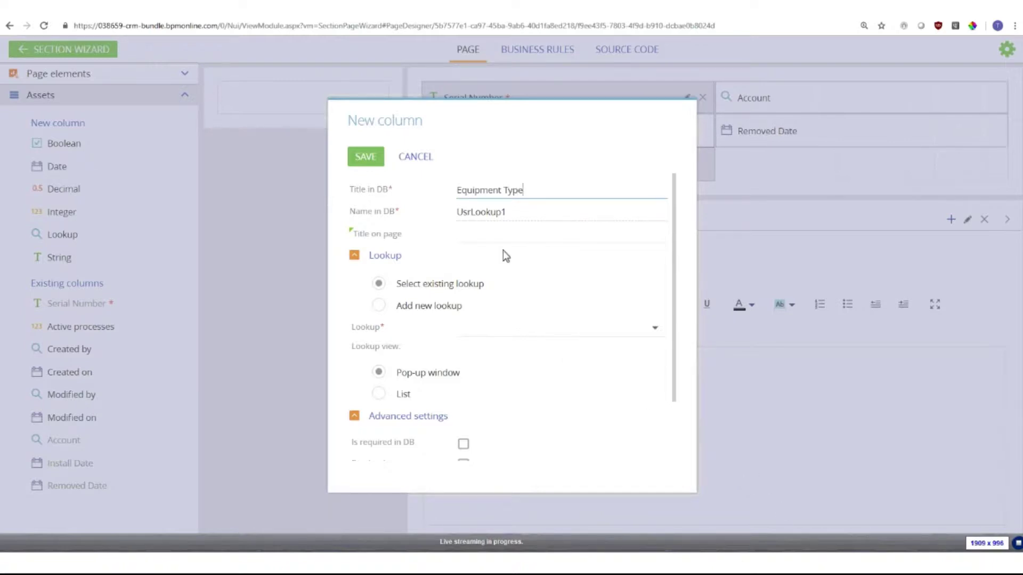
drag(539, 212, 471, 211)
text(Equip)
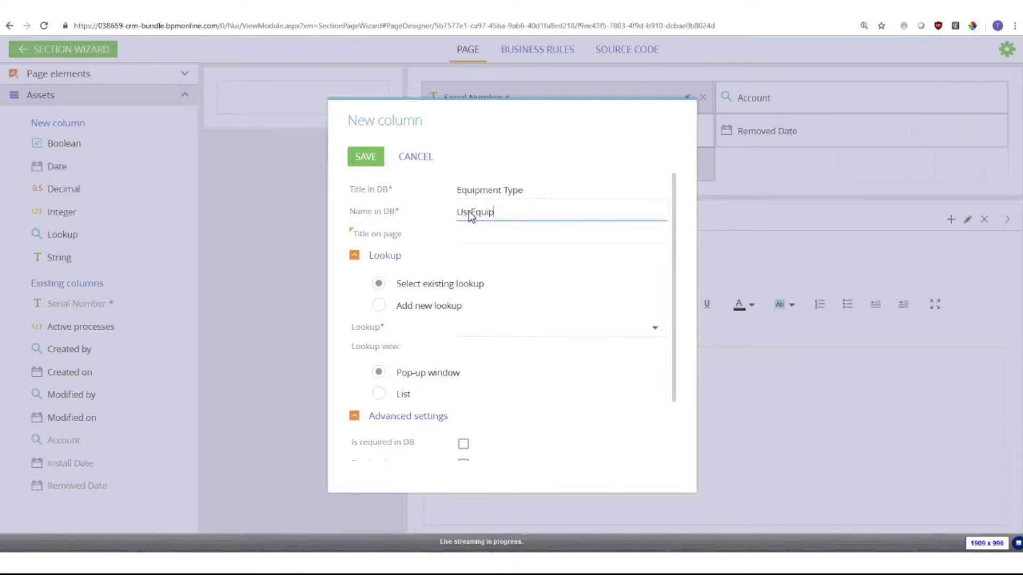
text(mentType)
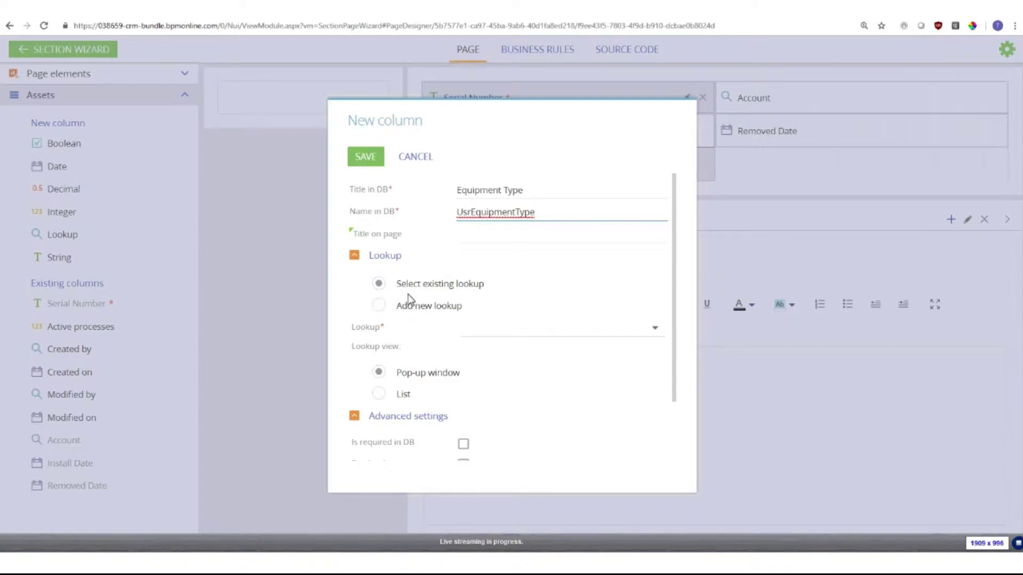
- Give the Equipment Type column a new lookup titled Equipment Type List, named UsrEquipmentTypeList, set its view to List, and save the column
click(379, 307)
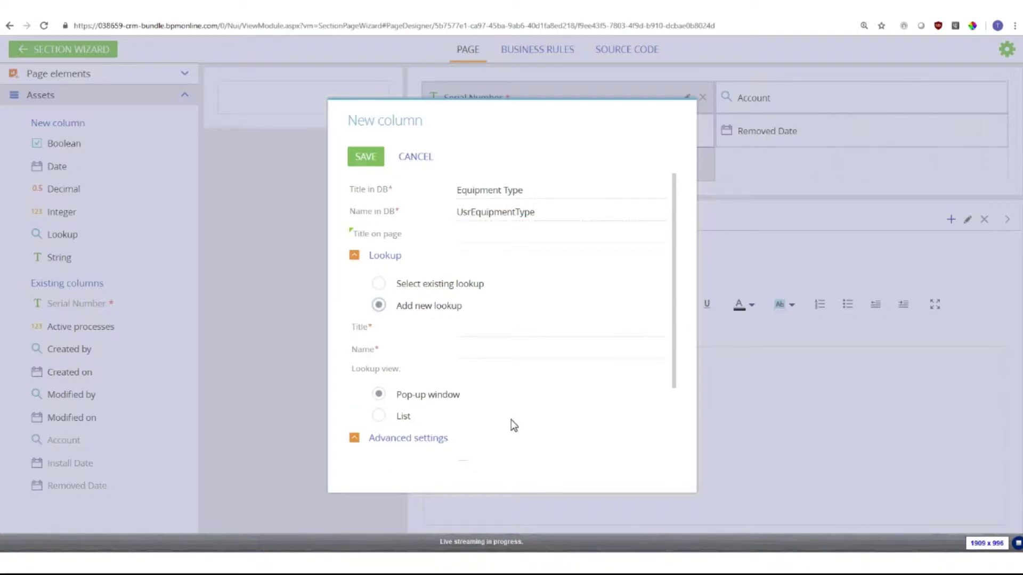
click(507, 334)
text(Equipment Typ)
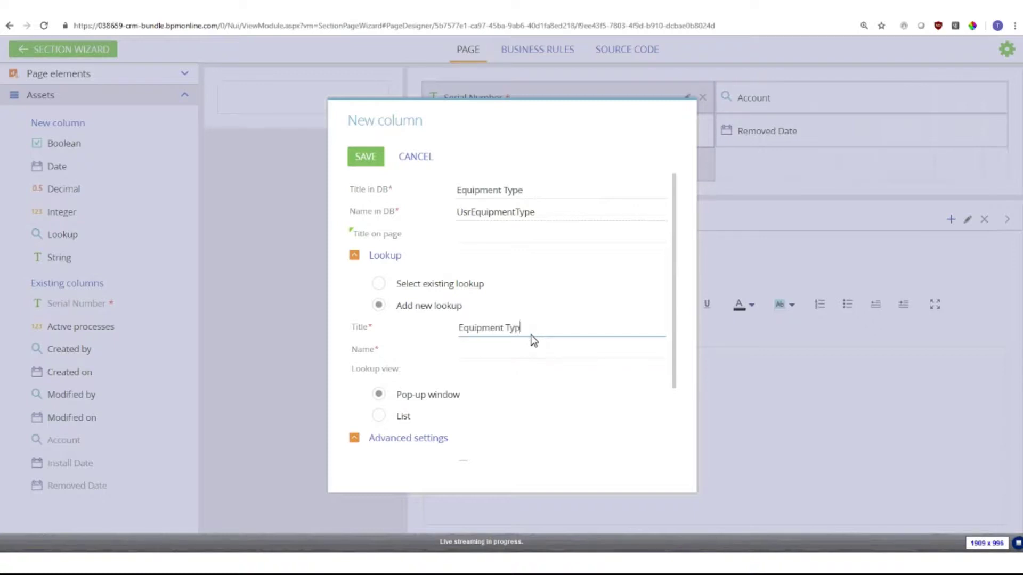
text(e List)
click(497, 349)
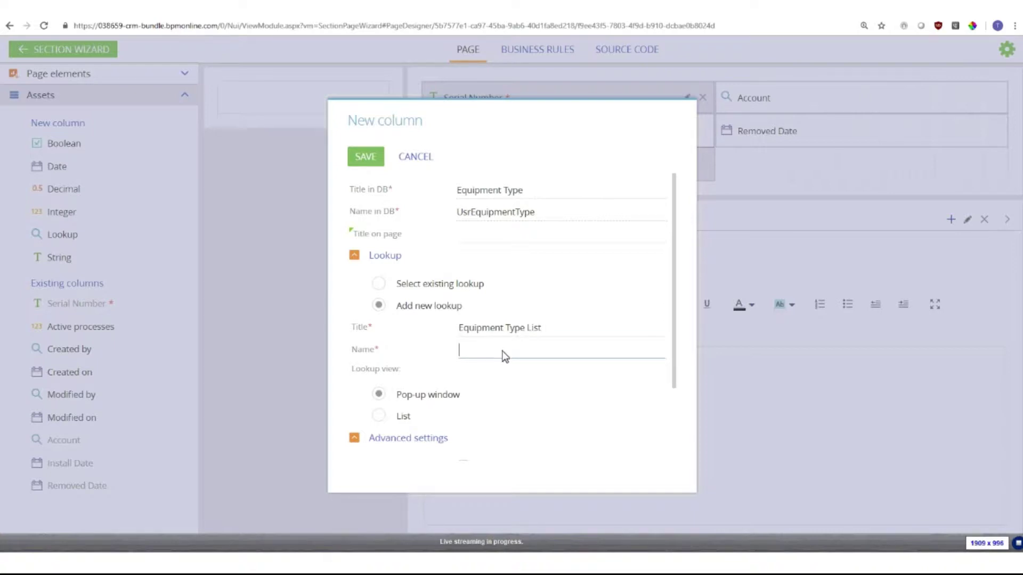
text(UsrEquipmentTypeList)
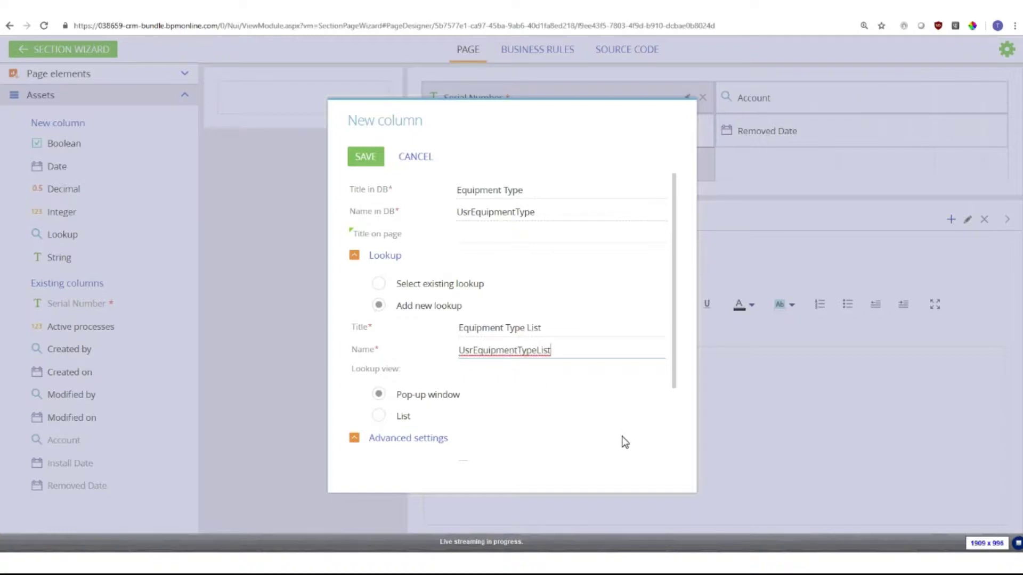
click(378, 415)
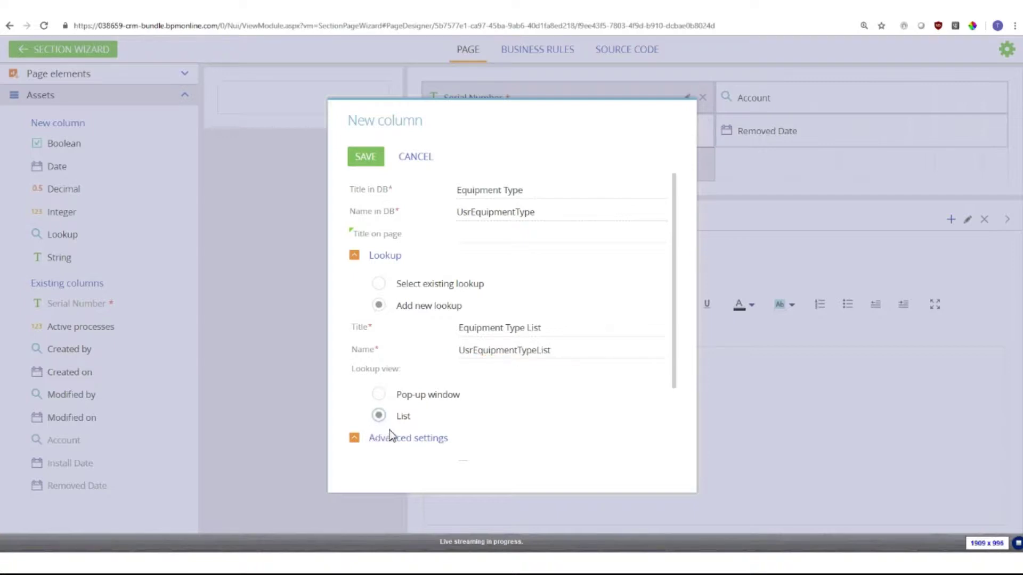
scroll(396, 421, down, 3)
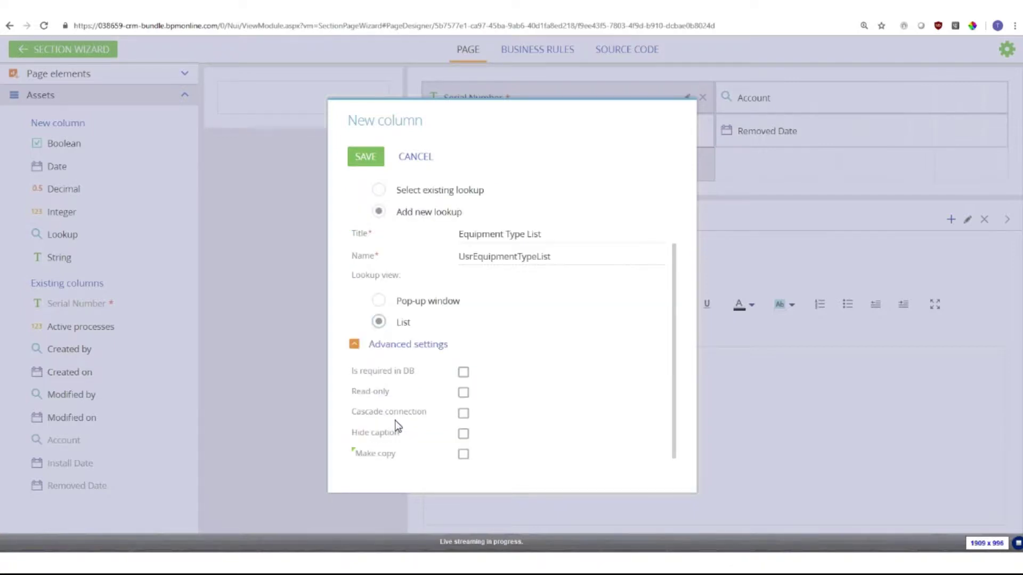
scroll(395, 422, up, 3)
click(364, 157)
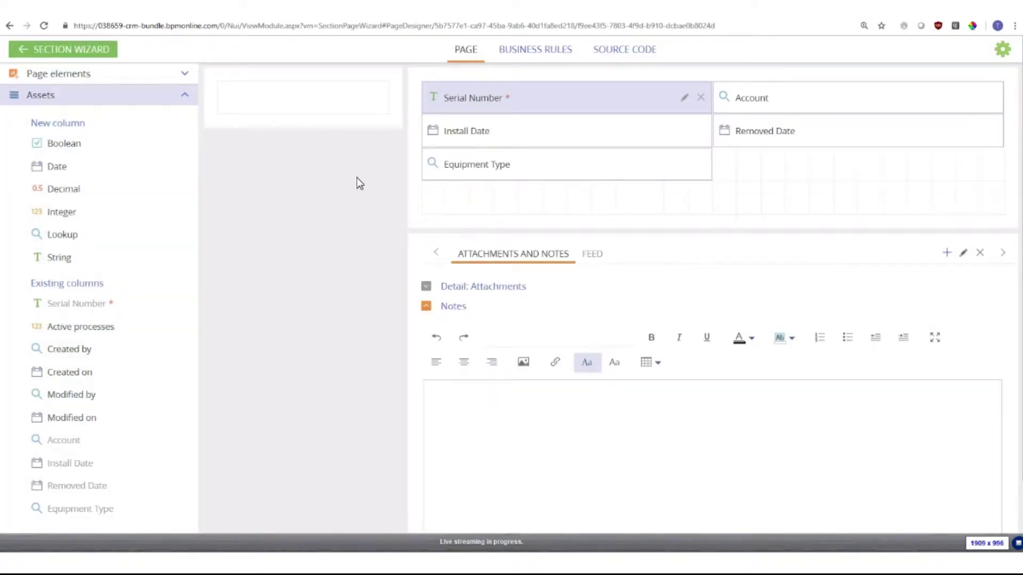
- Add a decimal column below Removed Date, titled Install Cost with a matching database name, and save it
drag(54, 189, 768, 175)
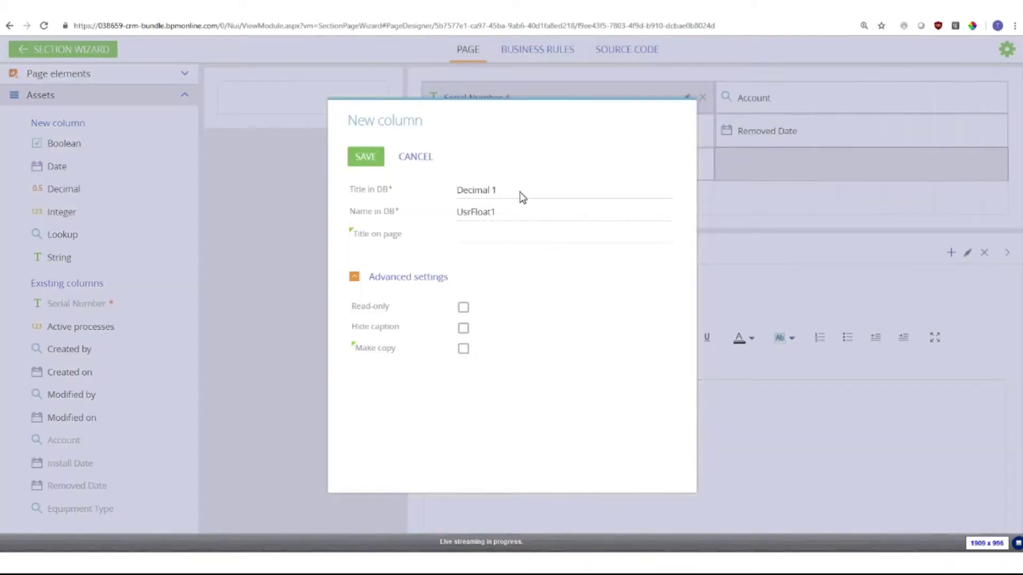
drag(522, 197, 459, 193)
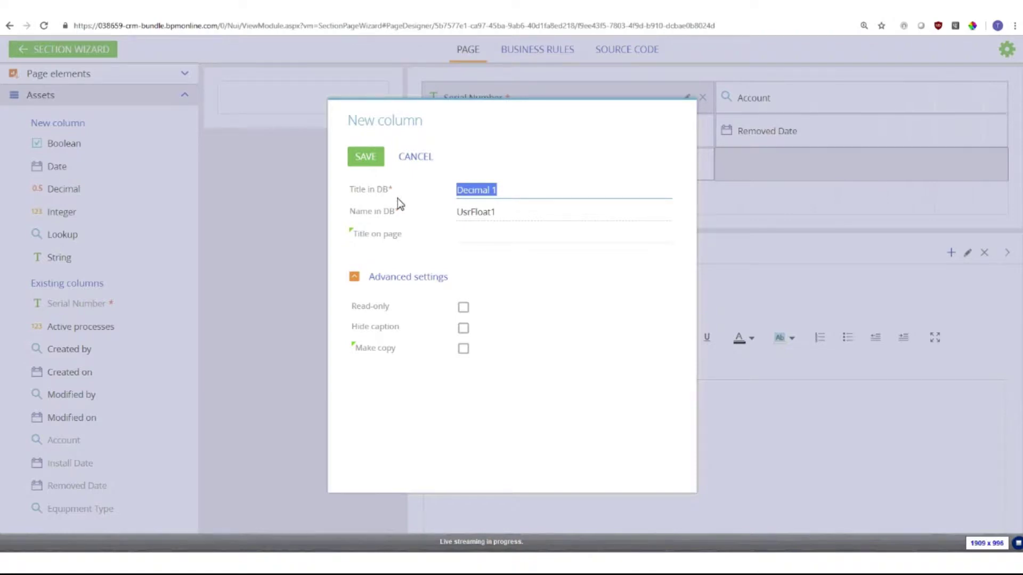
key(BackSpace)
text(ll Cost)
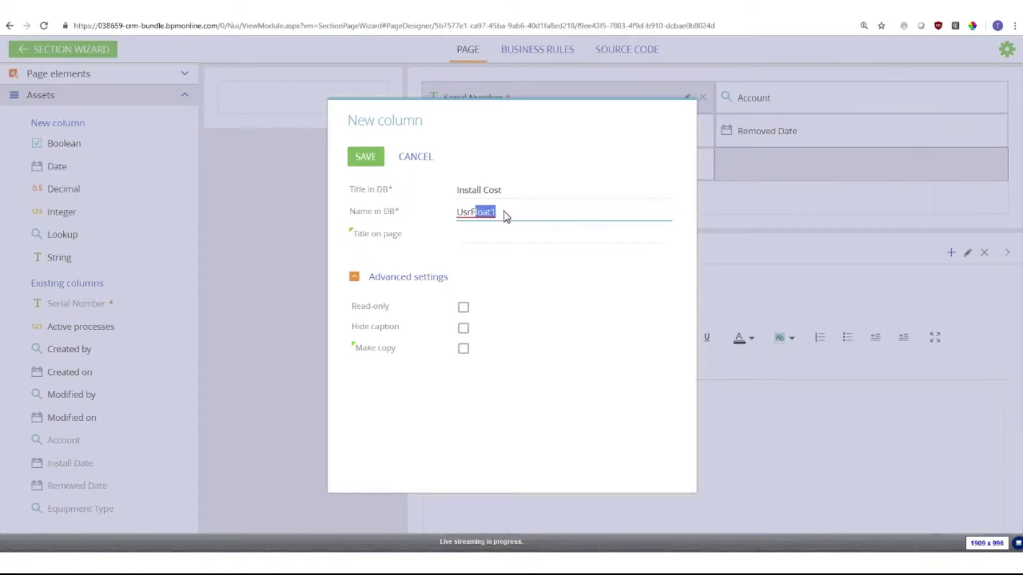
drag(509, 214, 476, 213)
click(366, 156)
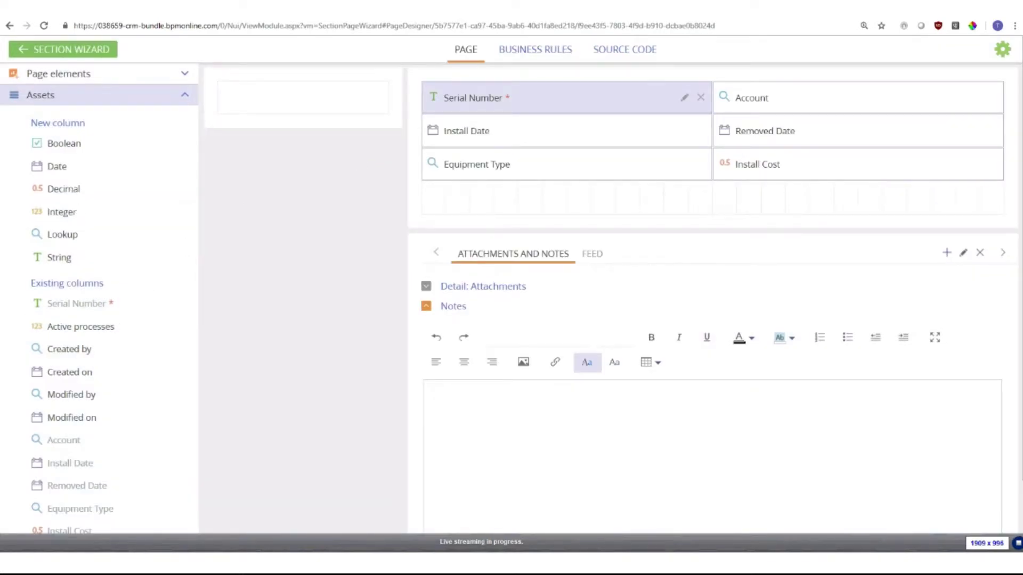
- Add a multiline string column below Equipment Type, titled Notes with the database name UsrAssetNotes, and save it
drag(60, 260, 465, 211)
triple_click(510, 187)
text(N)
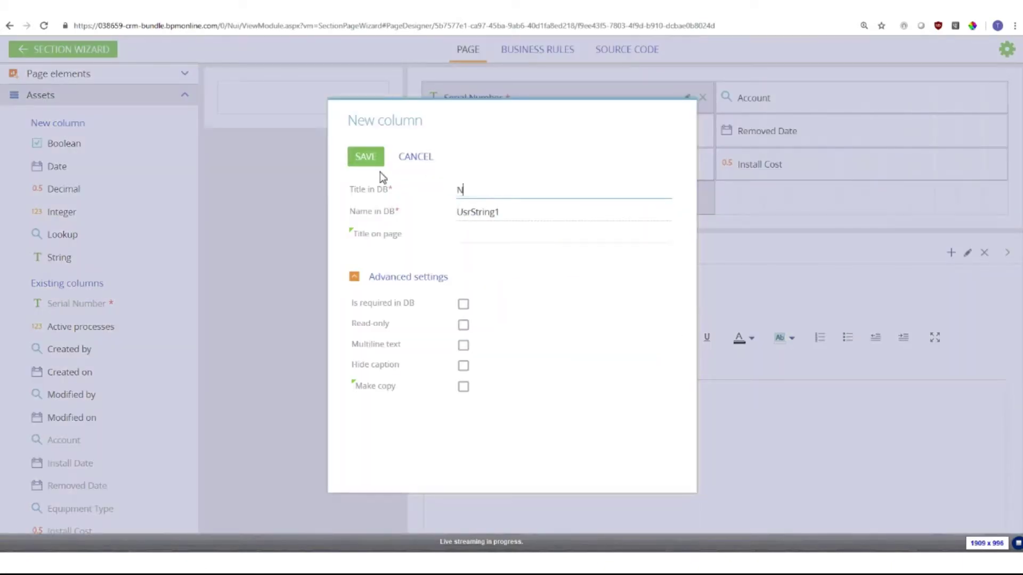
text(otes)
drag(541, 215, 474, 223)
text(Notes)
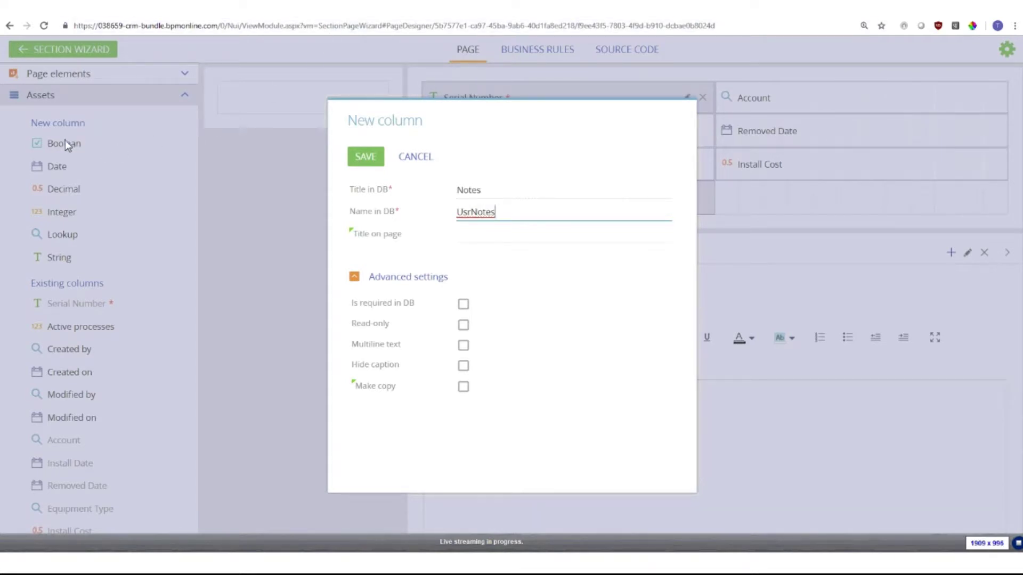
click(462, 346)
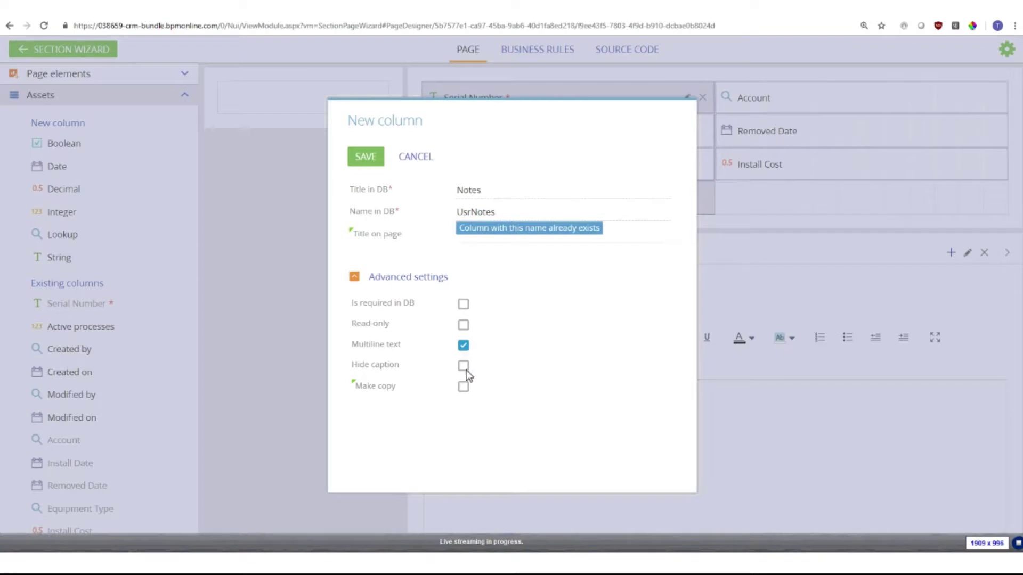
drag(467, 212, 519, 216)
text(AssetNotes)
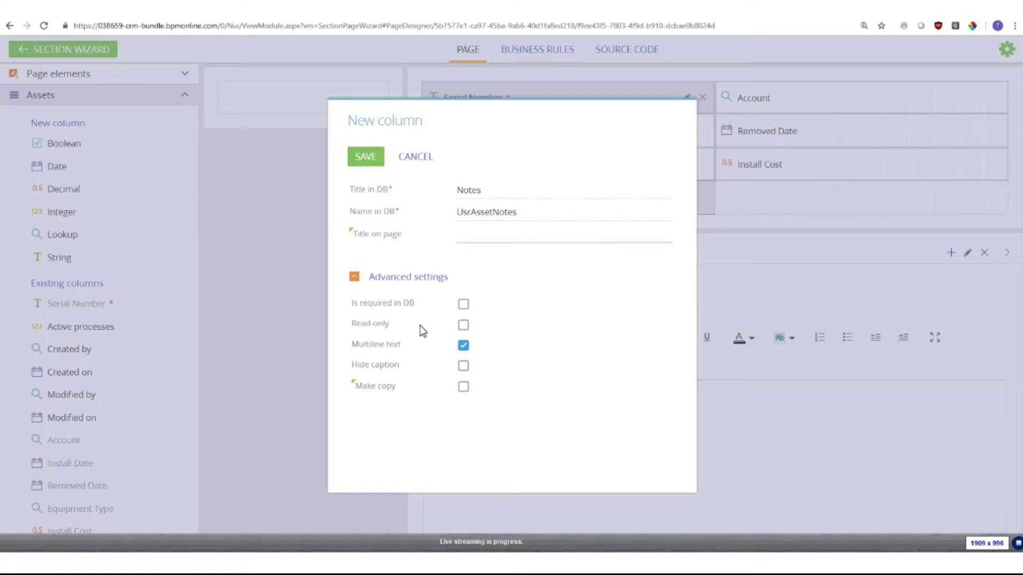
click(357, 155)
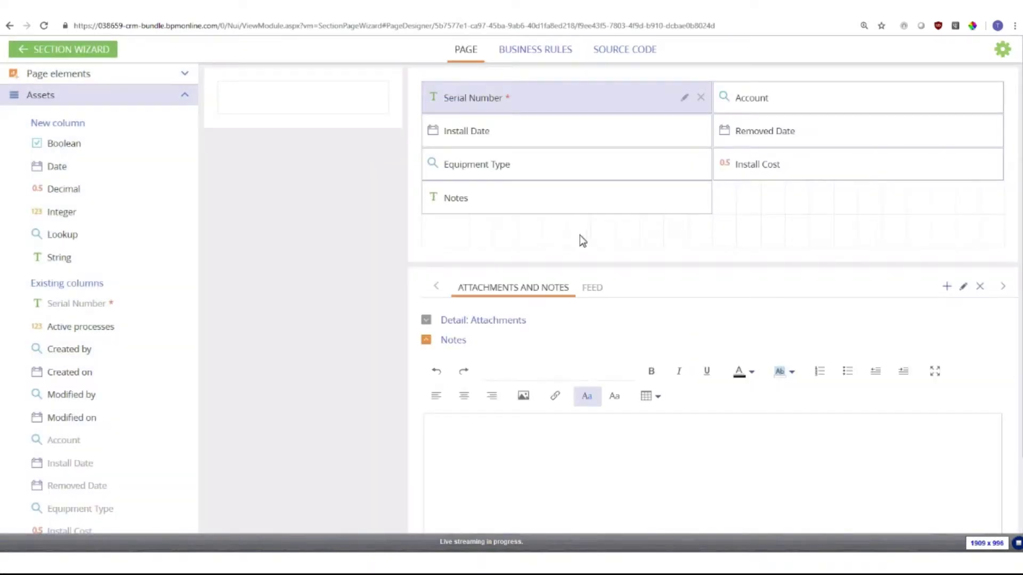
- Stretch the Notes field across both columns of the page layout and make it two rows tall
click(579, 197)
drag(712, 198, 993, 205)
click(991, 200)
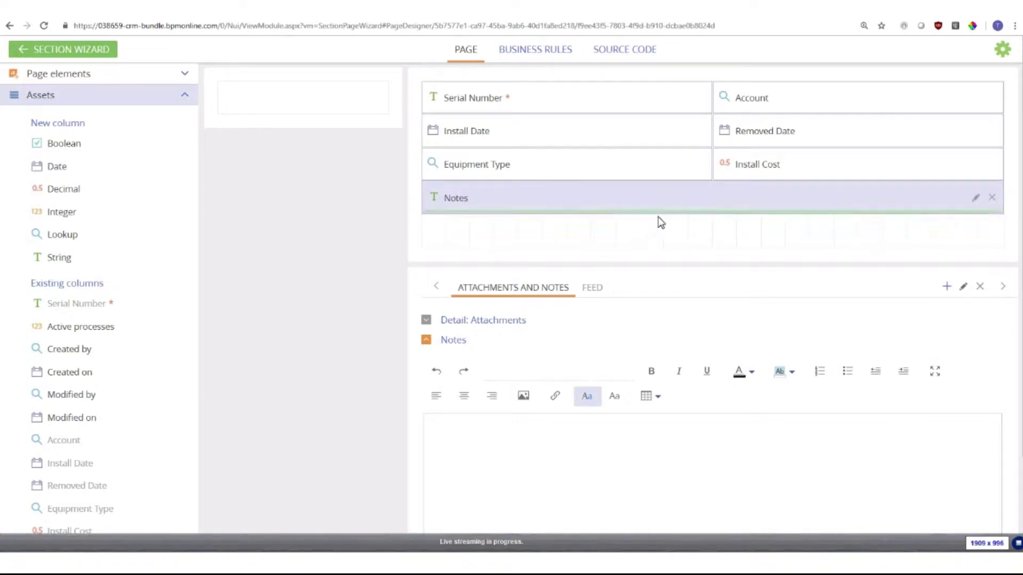
drag(665, 229, 668, 238)
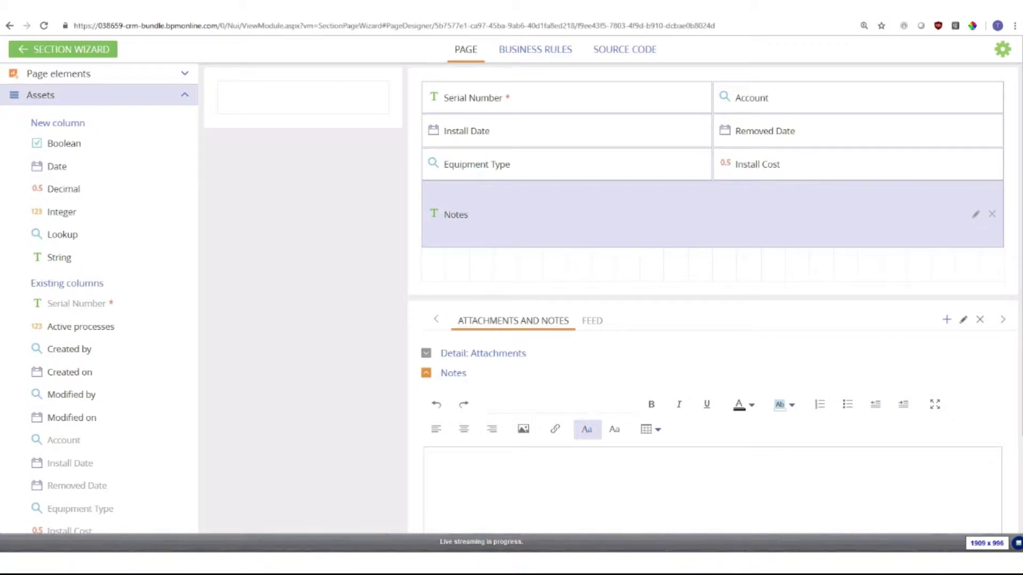
- Return from the page designer to the Assets section settings and save the section
scroll(501, 331, down, 1)
scroll(388, 279, up, 1)
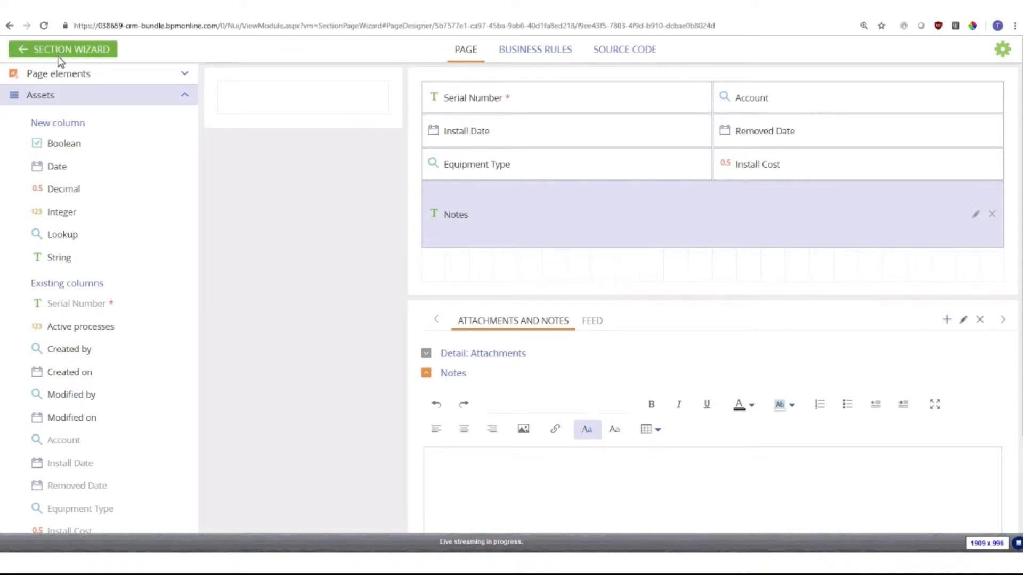
click(40, 54)
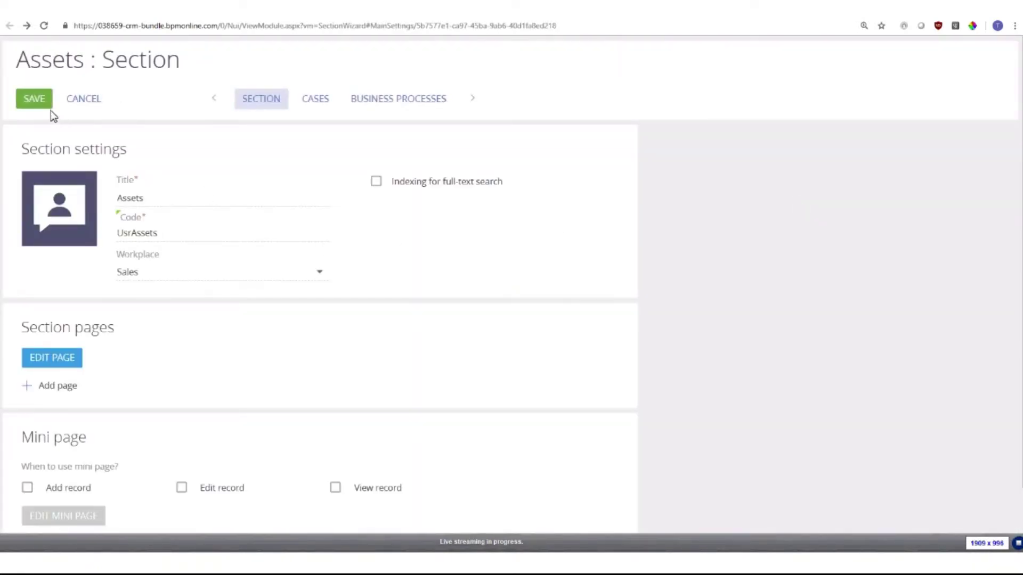
click(43, 100)
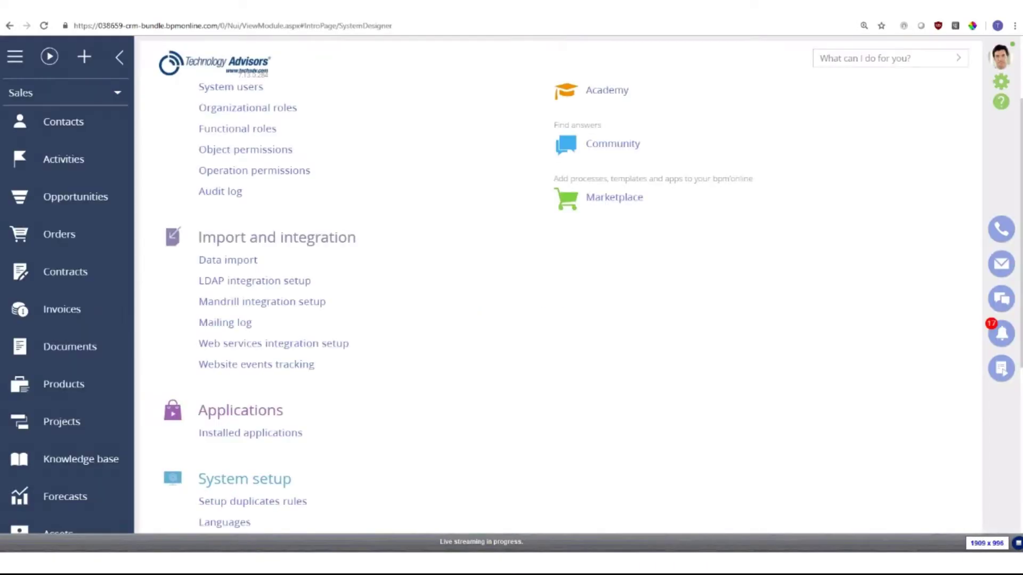
- Open the new Assets section in the Sales workplace
scroll(229, 274, up, 3)
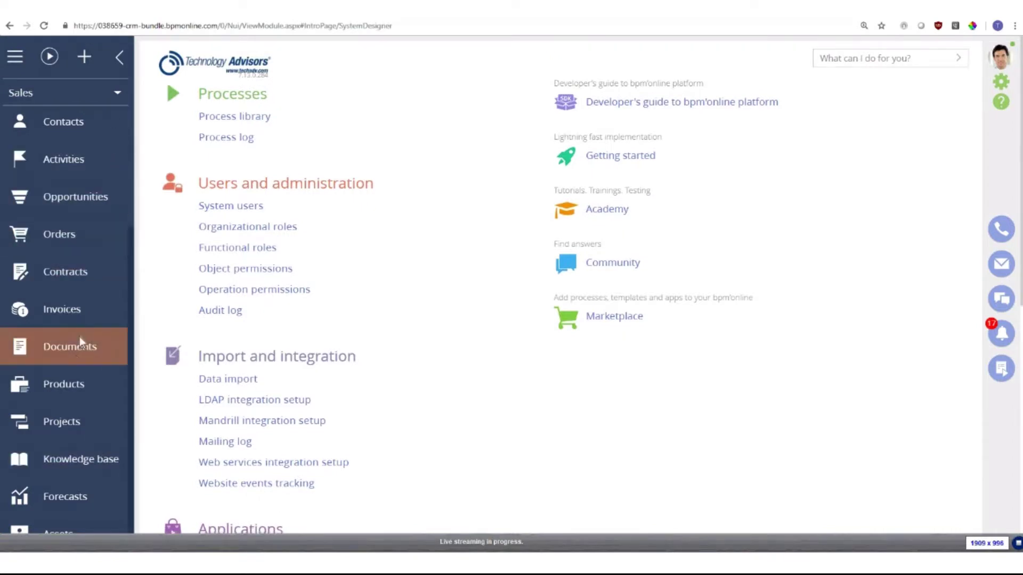
scroll(153, 251, down, 9)
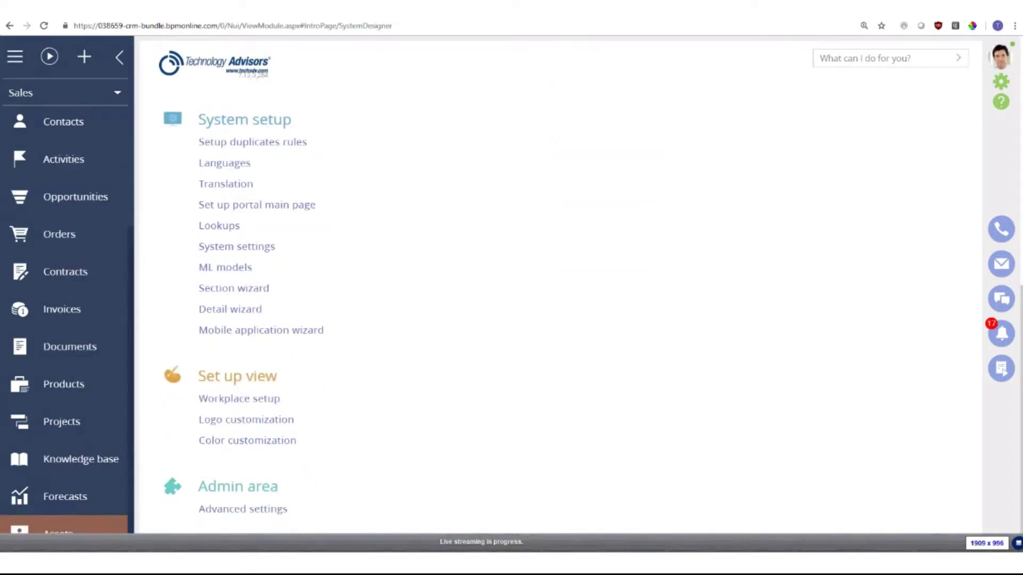
click(73, 529)
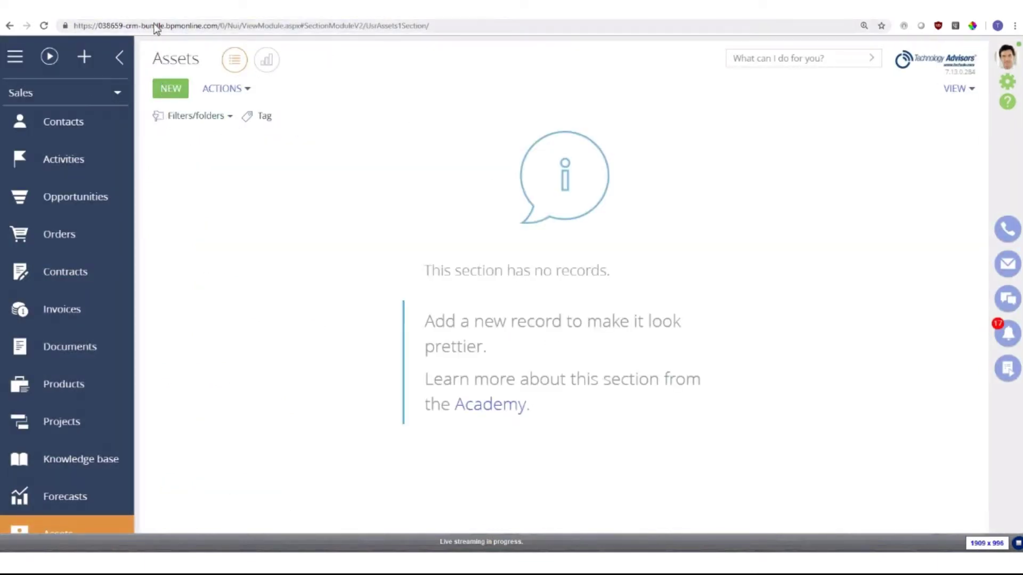
click(159, 8)
click(229, 8)
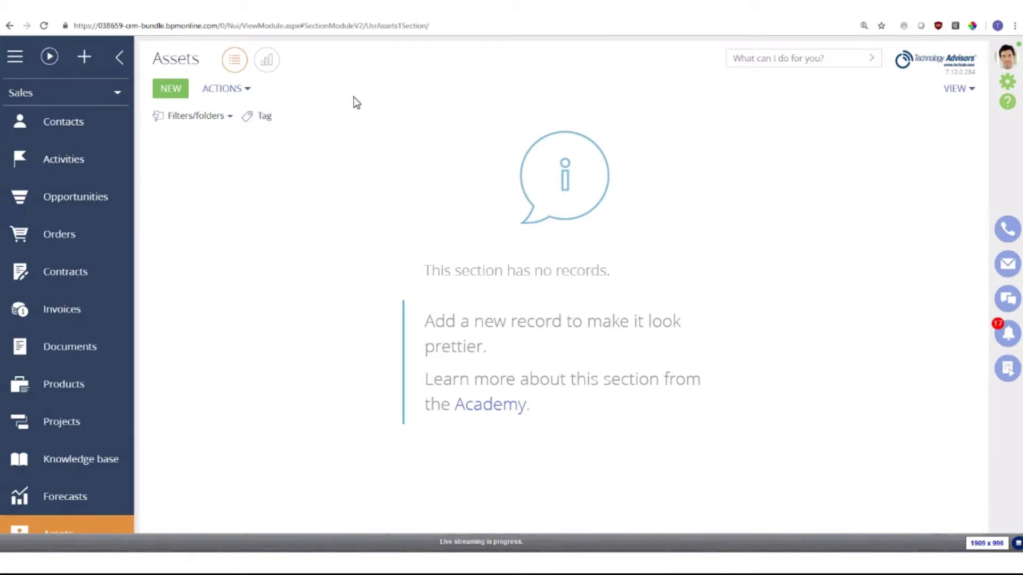
- Open the Assets list's display field setup and narrow the Serial Number column to about five grid cells
click(947, 91)
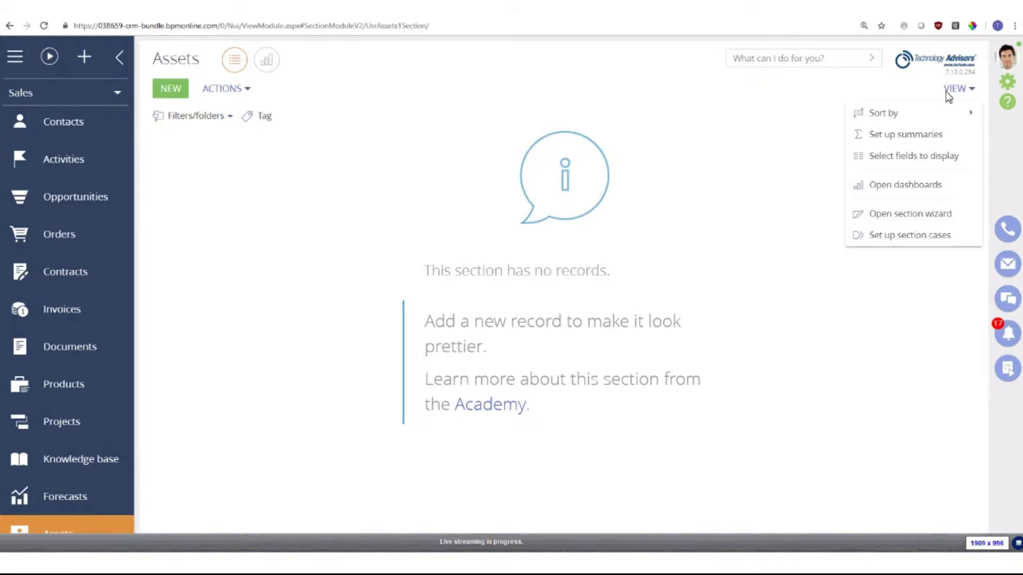
click(895, 160)
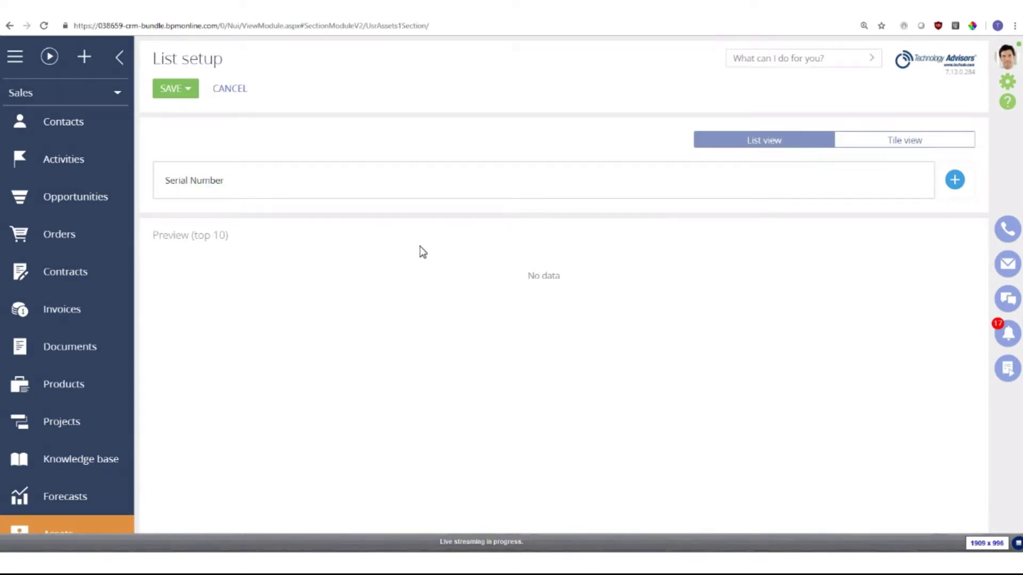
click(359, 187)
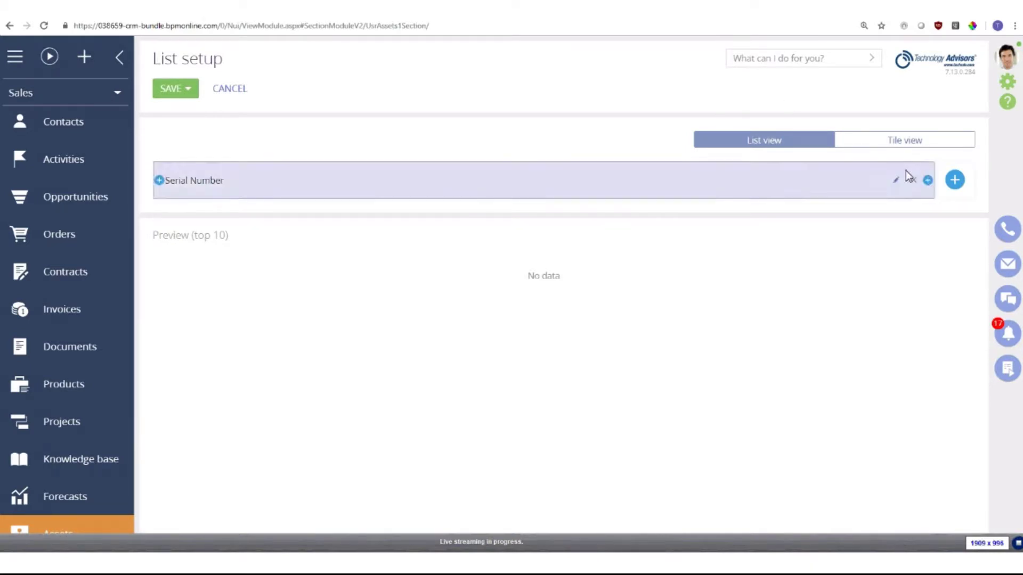
click(208, 191)
drag(932, 175, 318, 165)
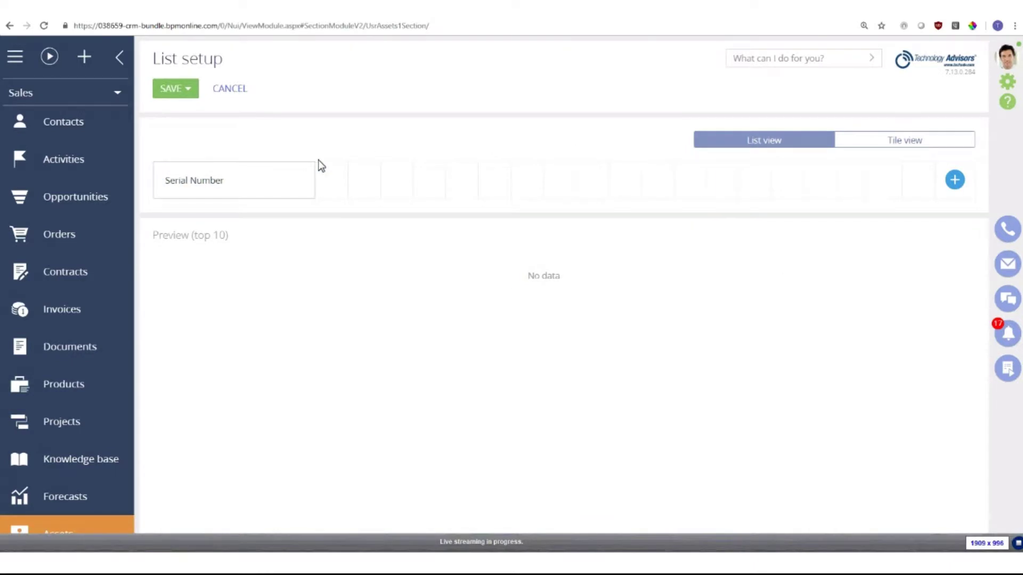
- Add the Account and Install Date columns after Serial Number in the Assets list view
click(954, 181)
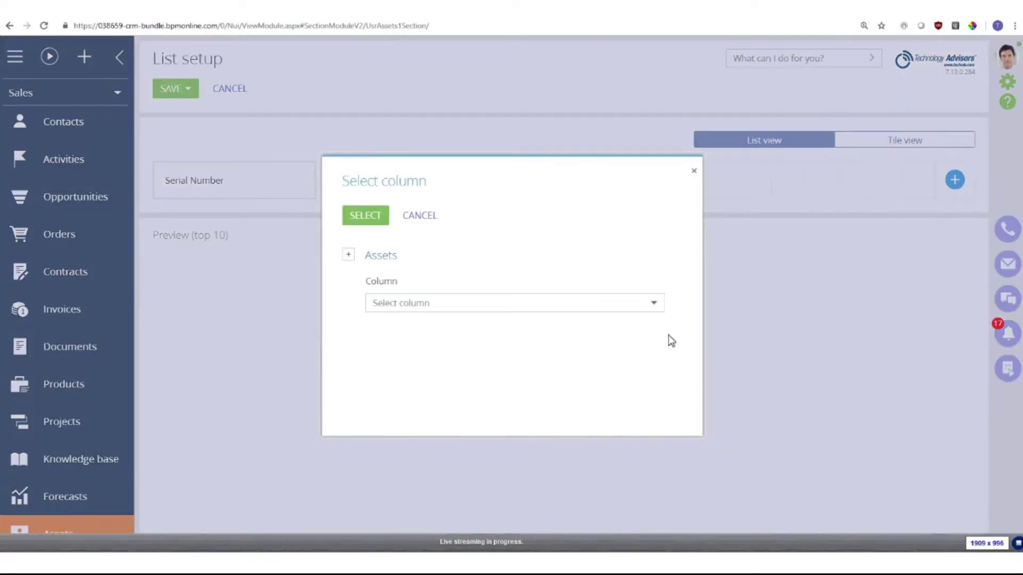
click(511, 306)
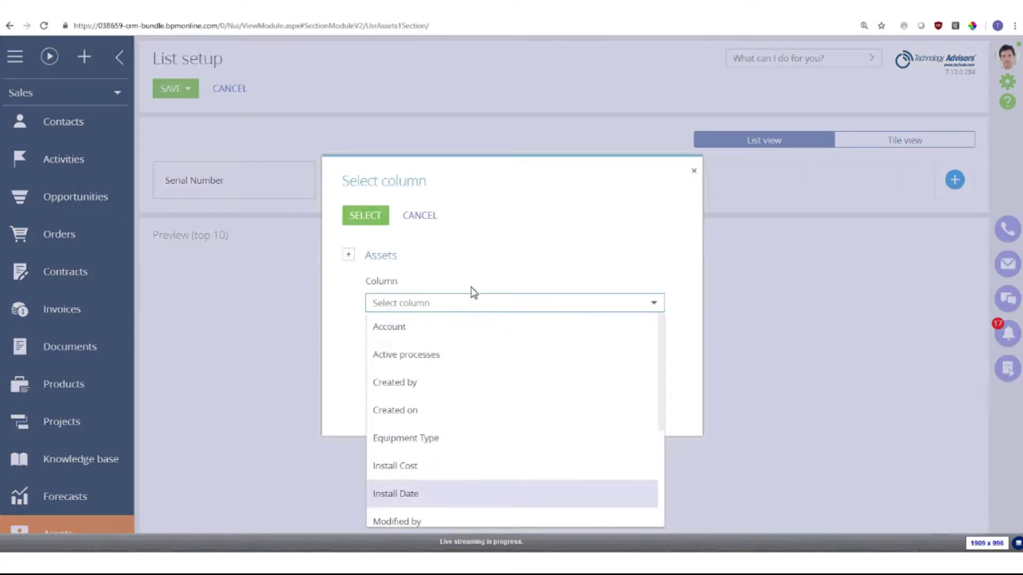
click(463, 328)
click(369, 216)
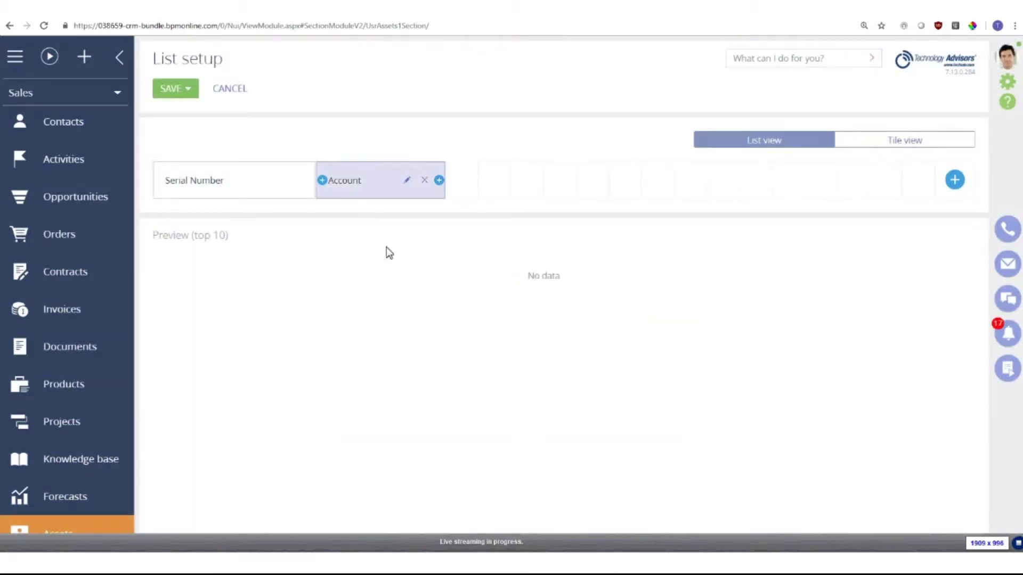
click(954, 181)
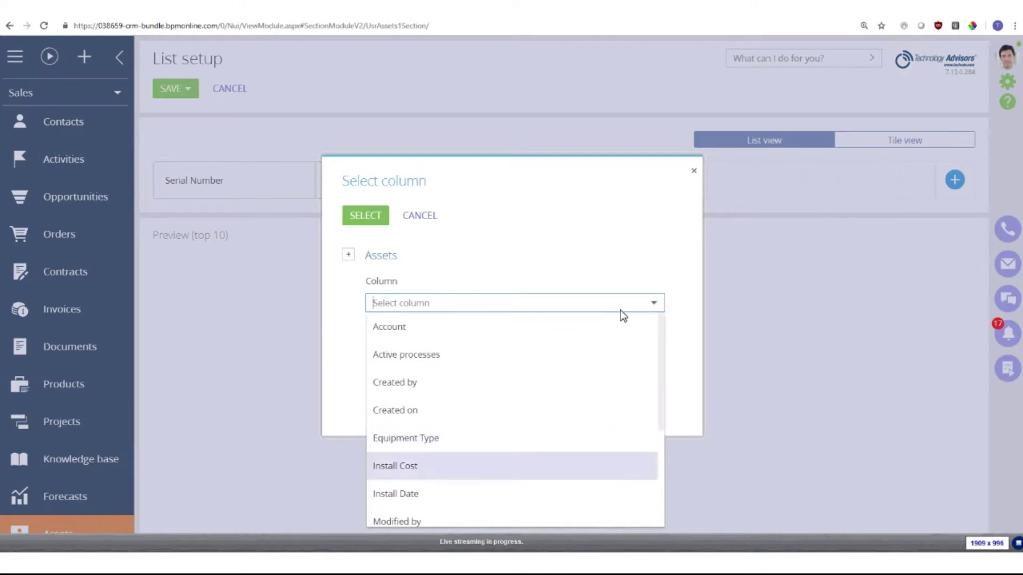
click(436, 495)
click(367, 216)
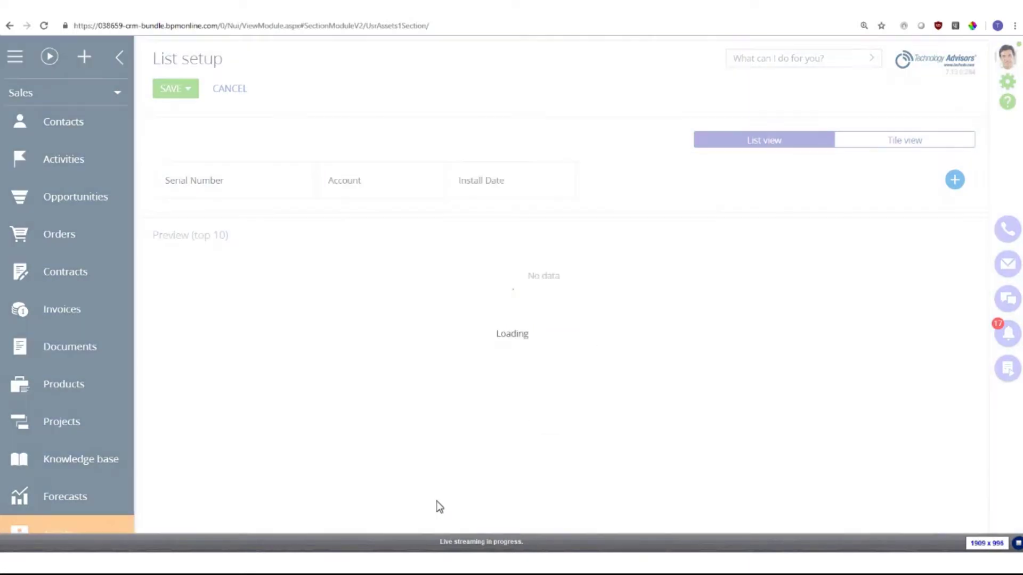
- Add the Equipment Type column to the Assets list view after Install Date
click(955, 179)
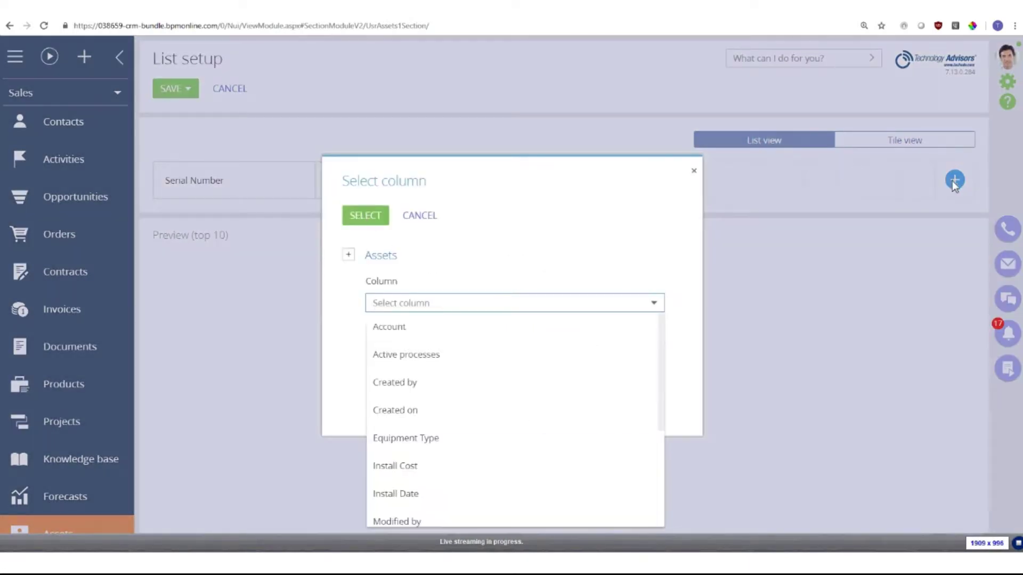
scroll(511, 416, down, 3)
scroll(512, 415, up, 2)
click(522, 384)
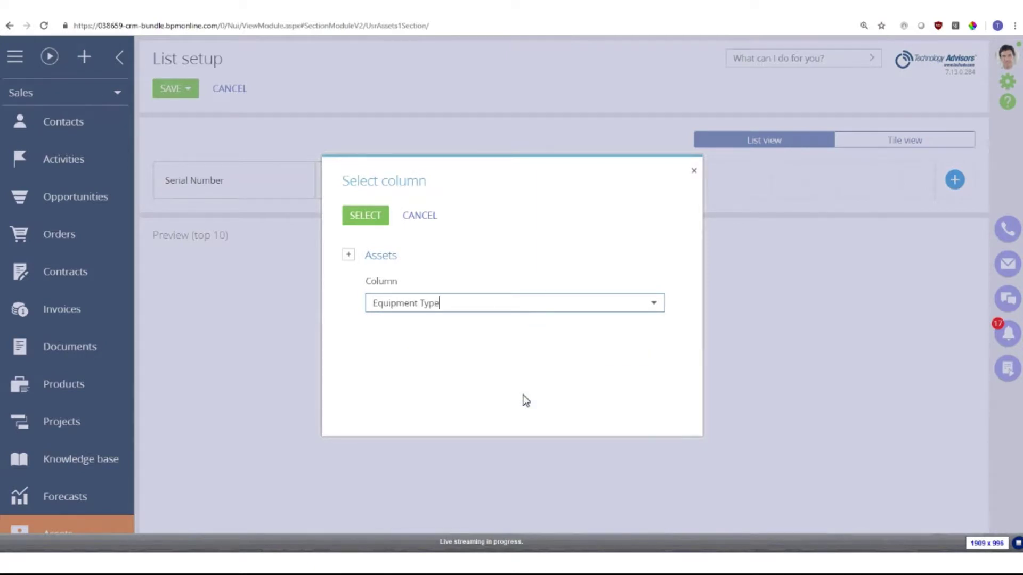
click(366, 215)
- Add the Install Cost column to the list view and save the list setup for all users
click(954, 179)
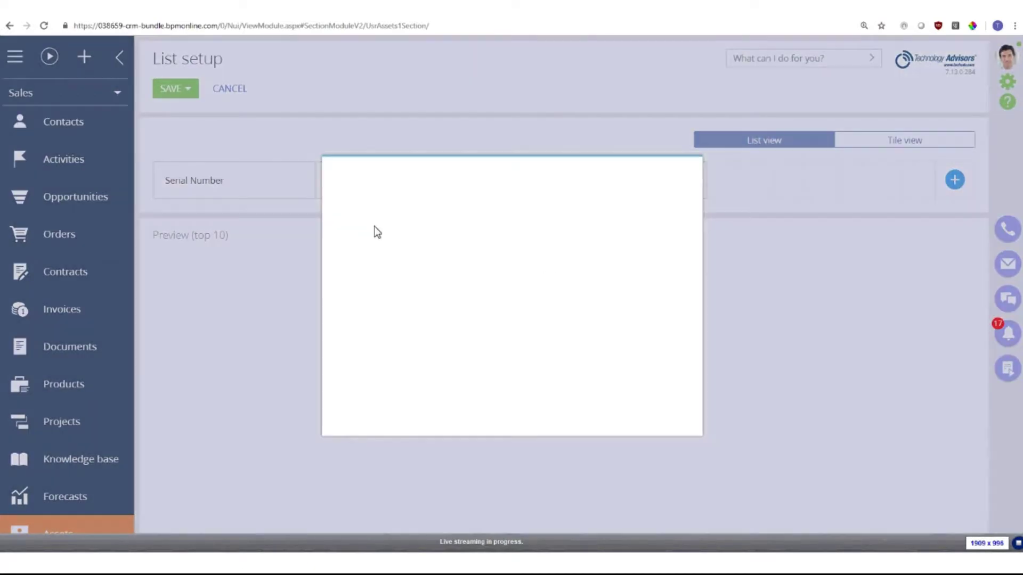
key(Down)
key(Down)
key(Down)
key(Down)
key(Down)
key(Down)
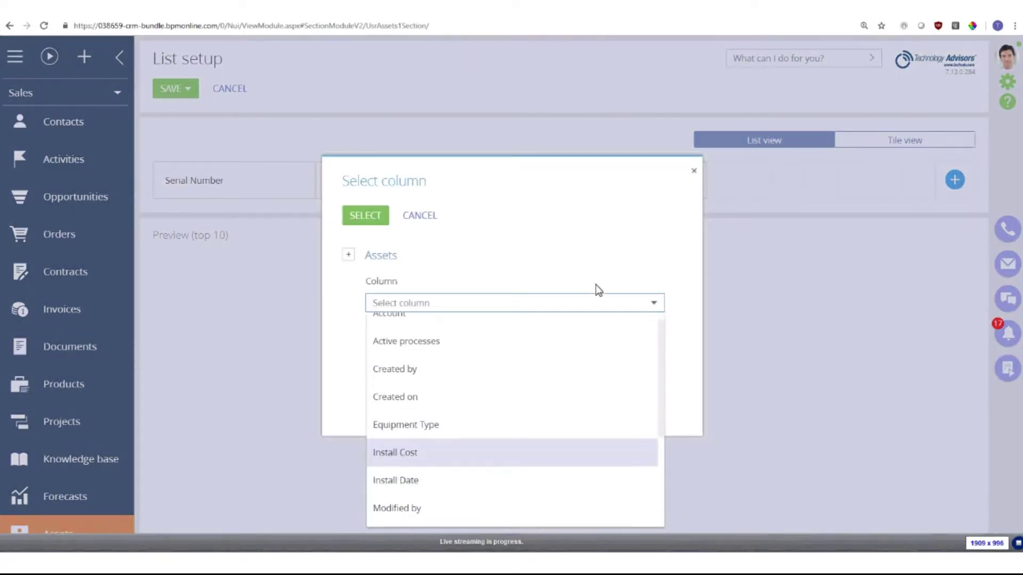
key(Return)
key(Return)
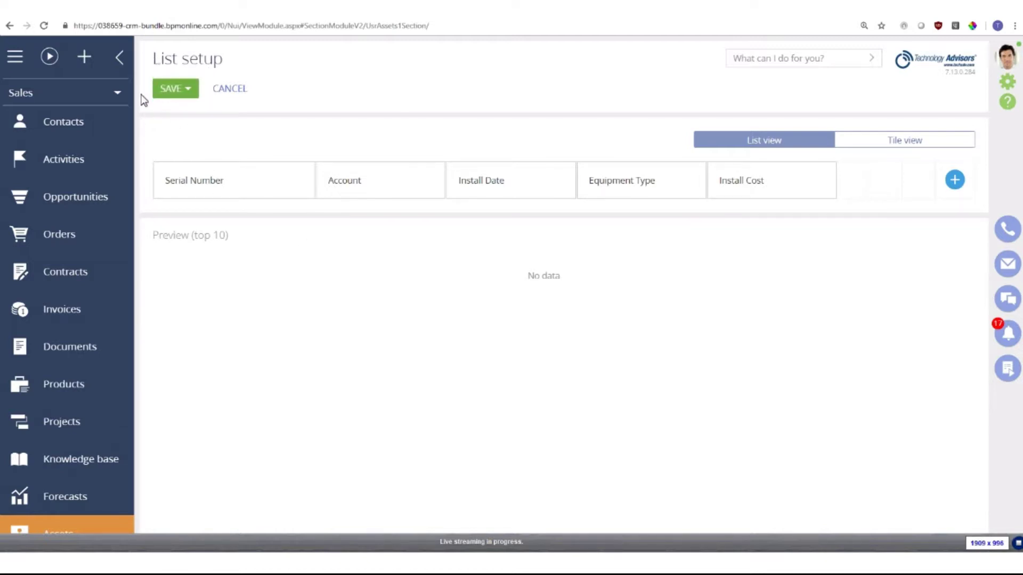
click(178, 91)
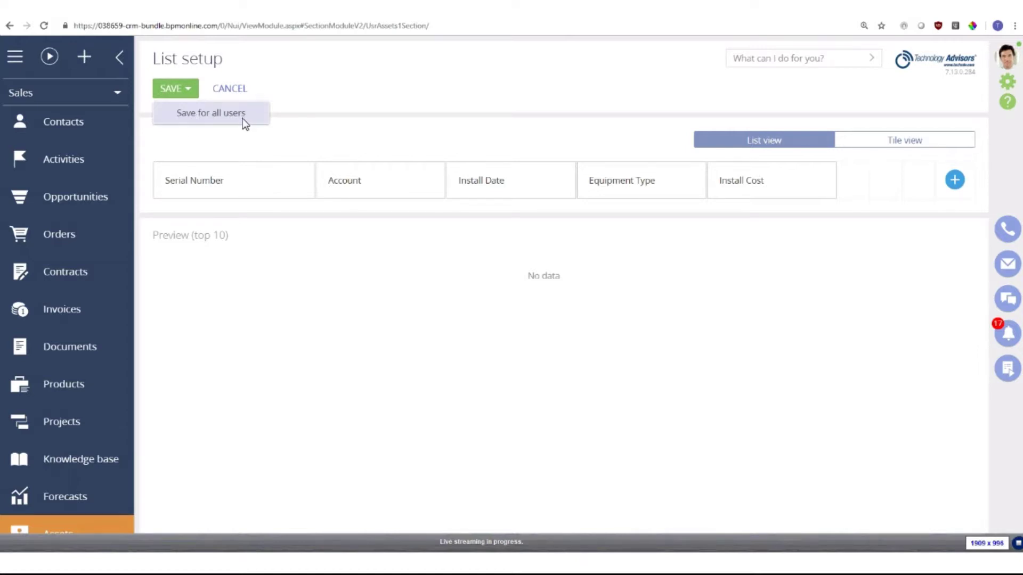
click(223, 117)
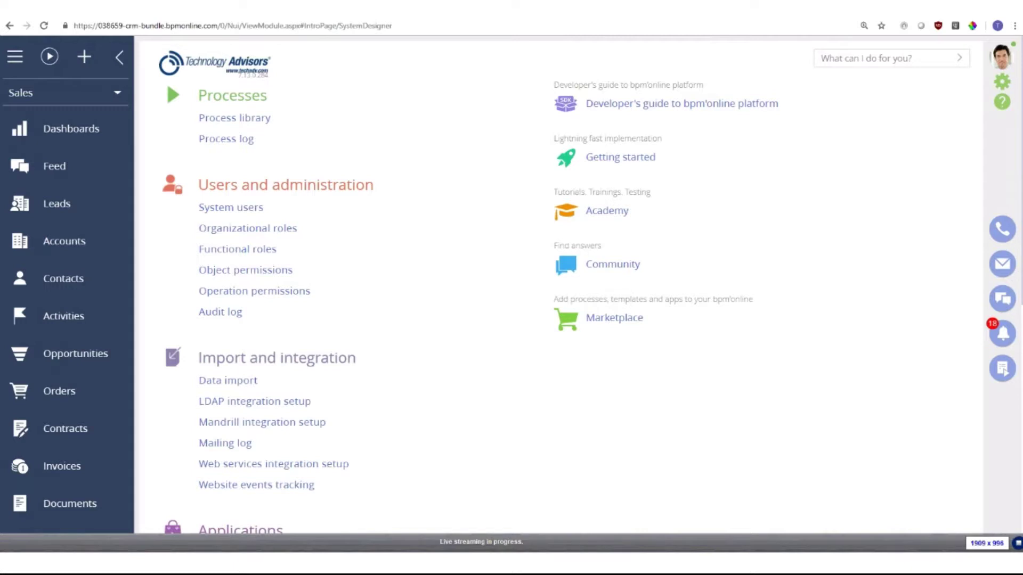
- Open the Detail wizard from the system setup options to start a new detail
scroll(422, 178, down, 3)
scroll(353, 337, up, 3)
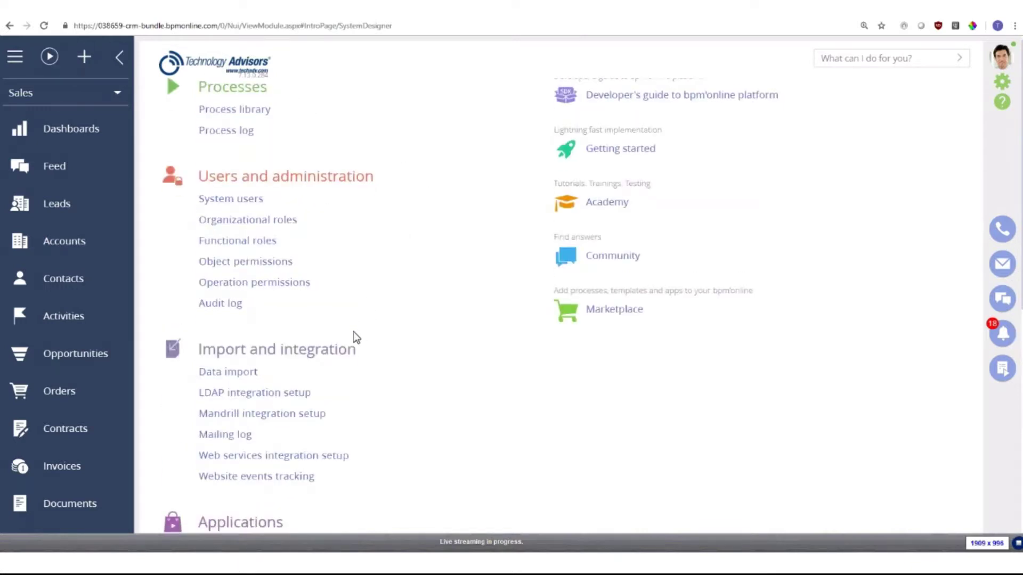
scroll(354, 337, down, 5)
scroll(348, 338, down, 1)
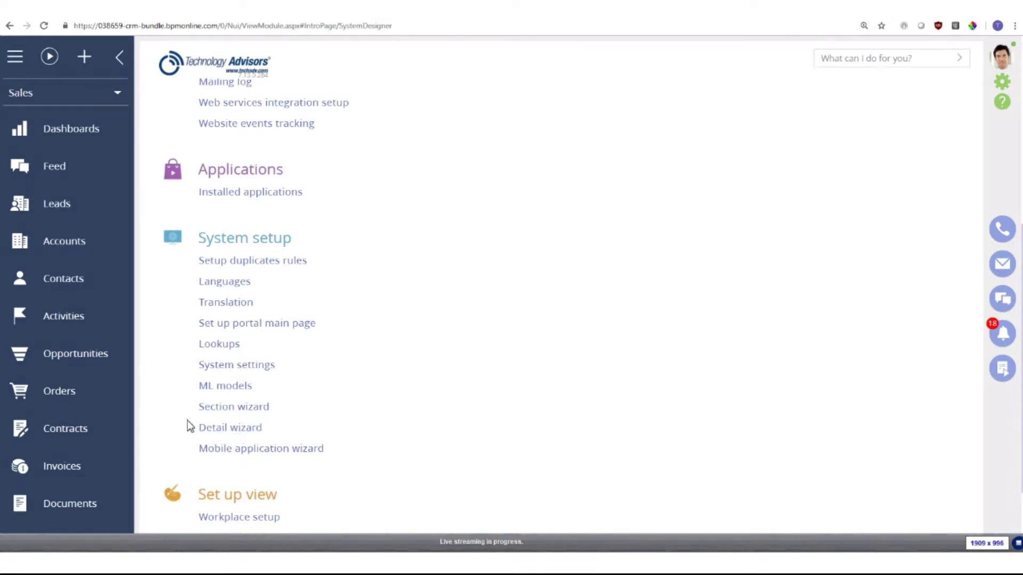
click(215, 432)
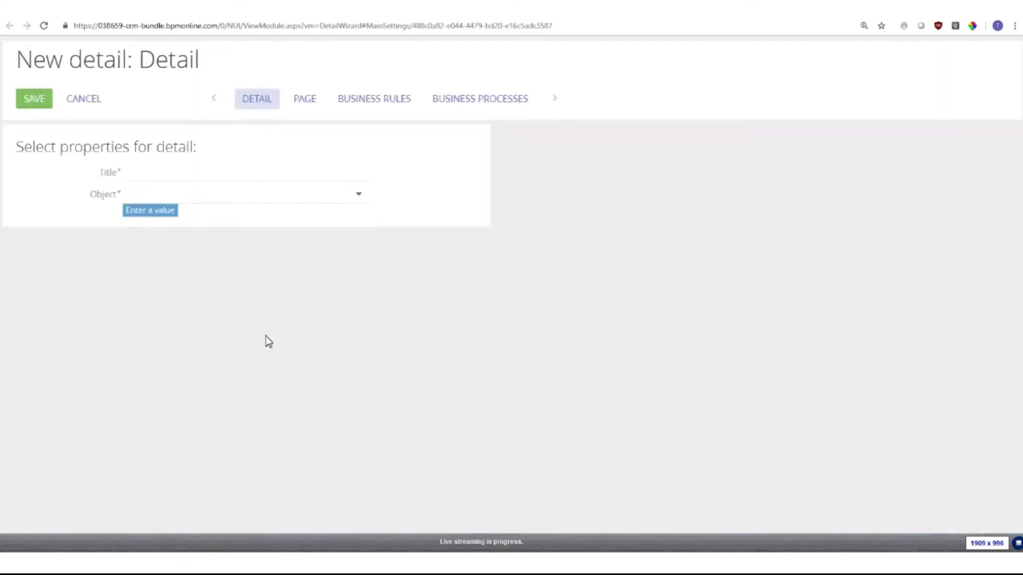
- Define the new detail with the Assets object and the title Assets Detail, and save it
click(249, 201)
text(ass)
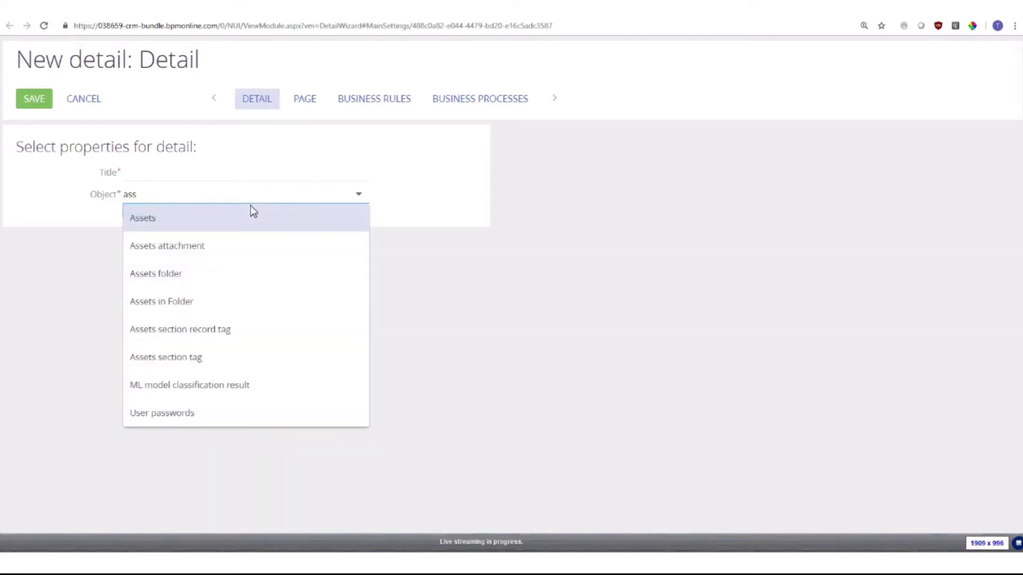
click(216, 218)
click(178, 168)
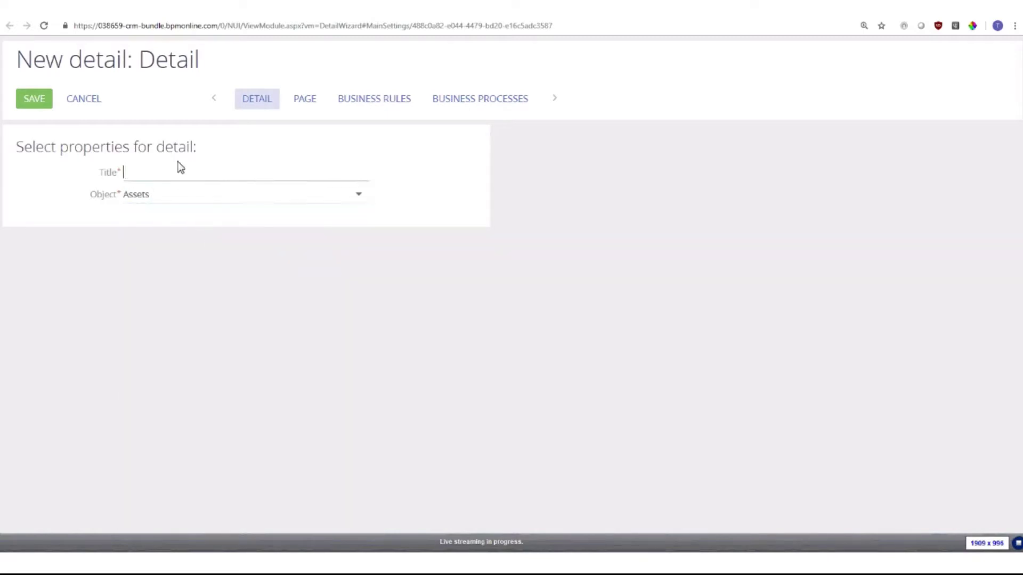
text(Assets Detail)
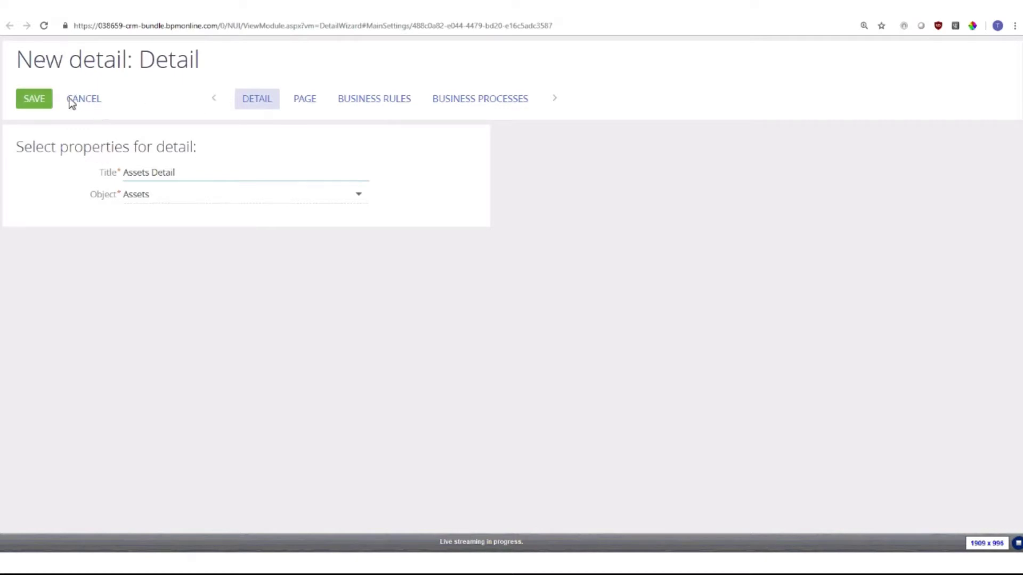
click(29, 101)
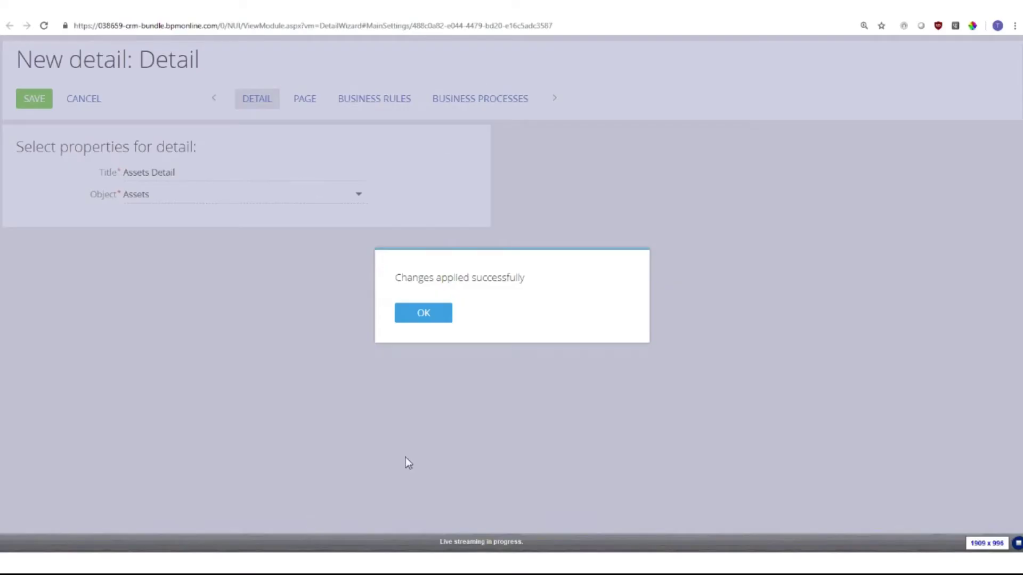
click(424, 312)
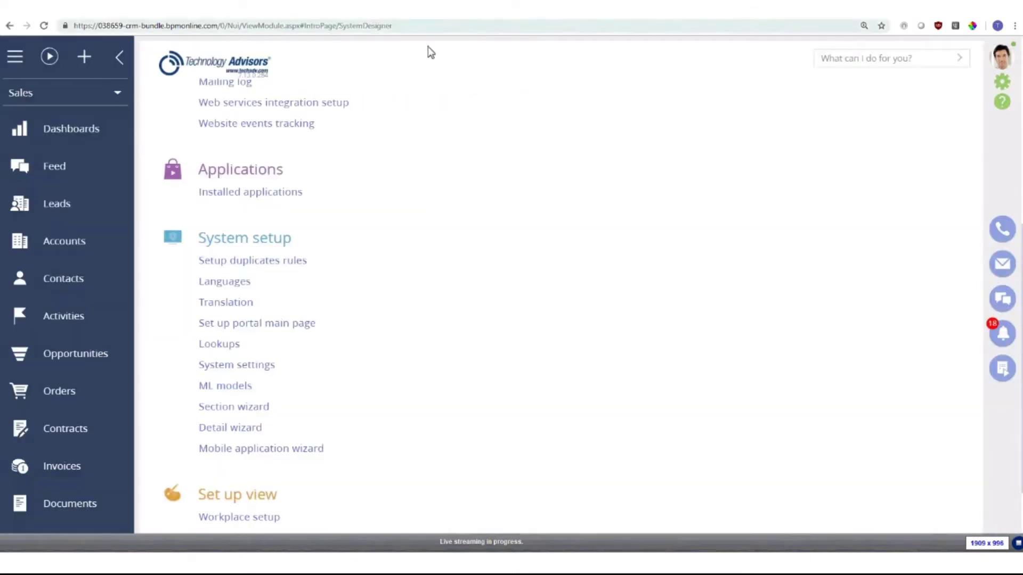
- Open the XT Group record from the Accounts section and look over its Account Info details
scroll(400, 234, up, 7)
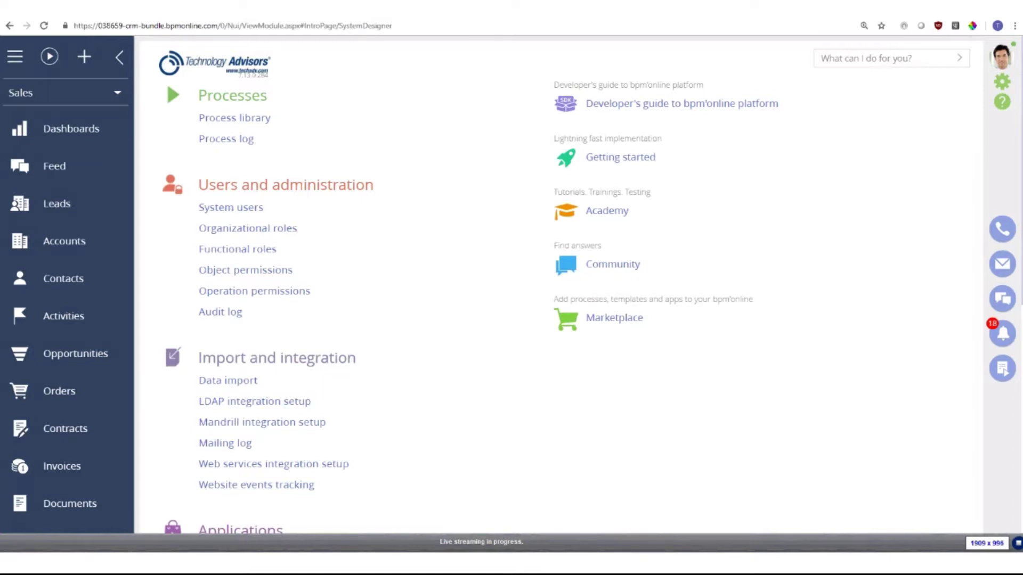
click(105, 251)
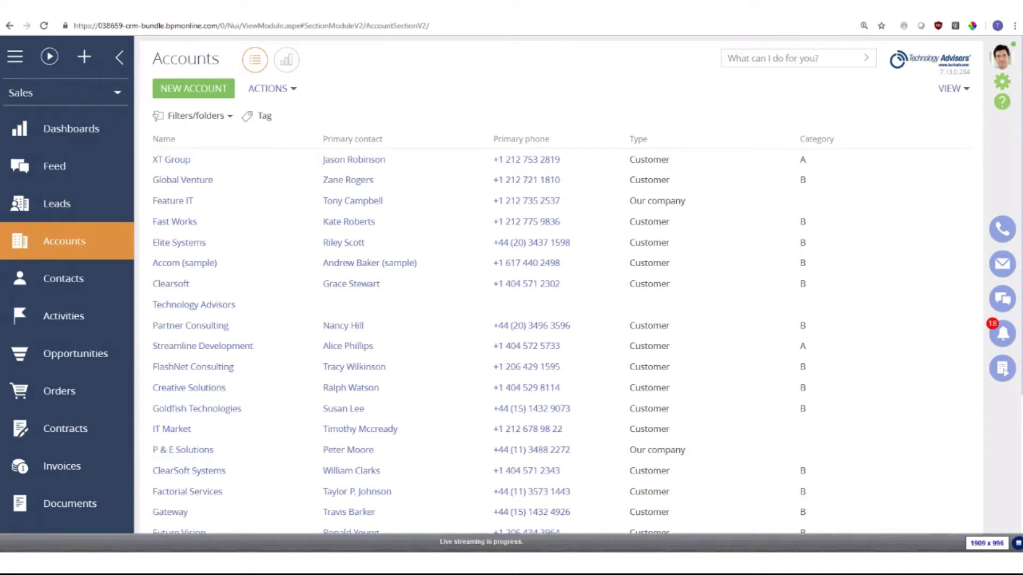
click(241, 161)
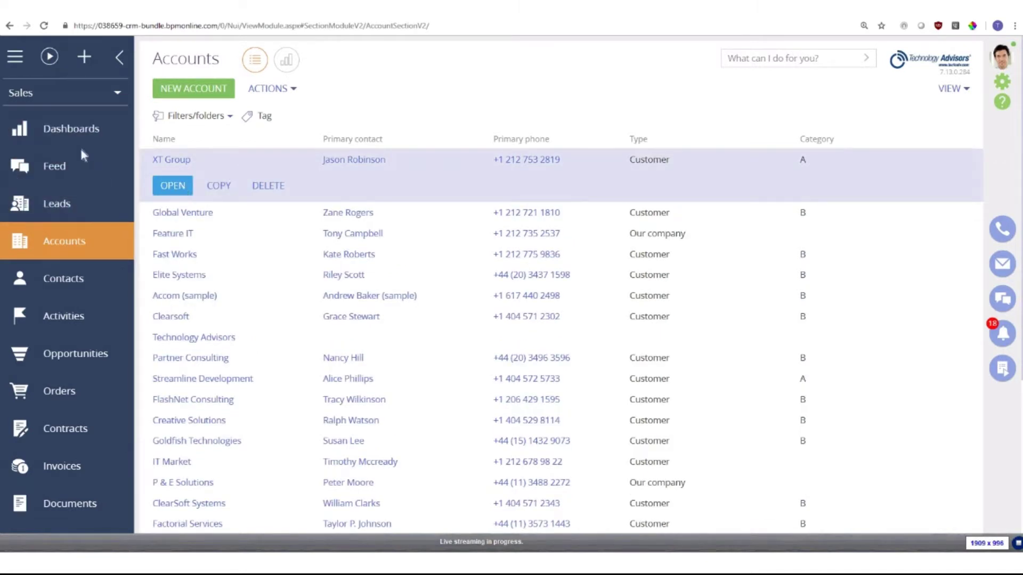
click(171, 186)
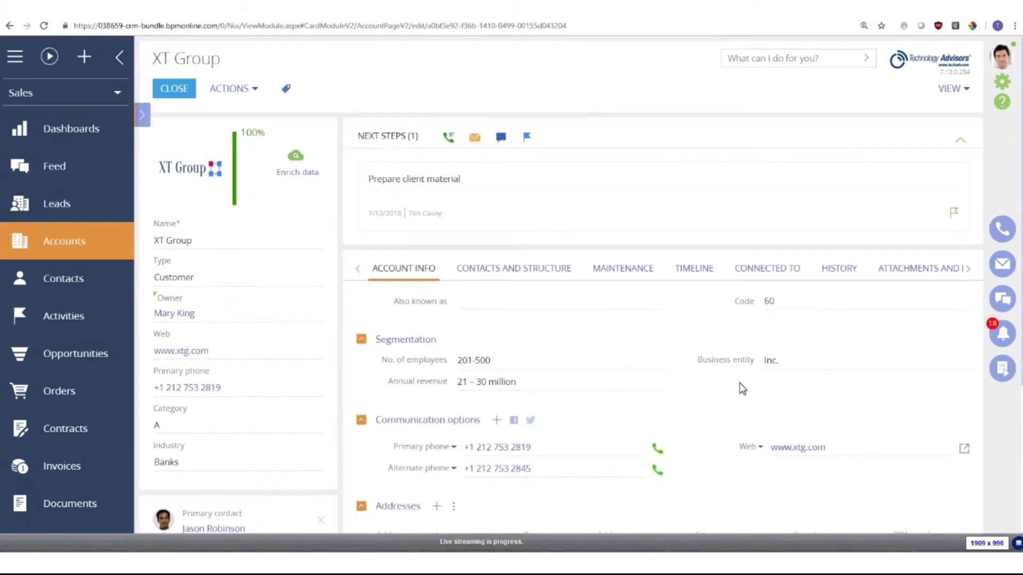
scroll(521, 475, down, 3)
scroll(481, 445, up, 3)
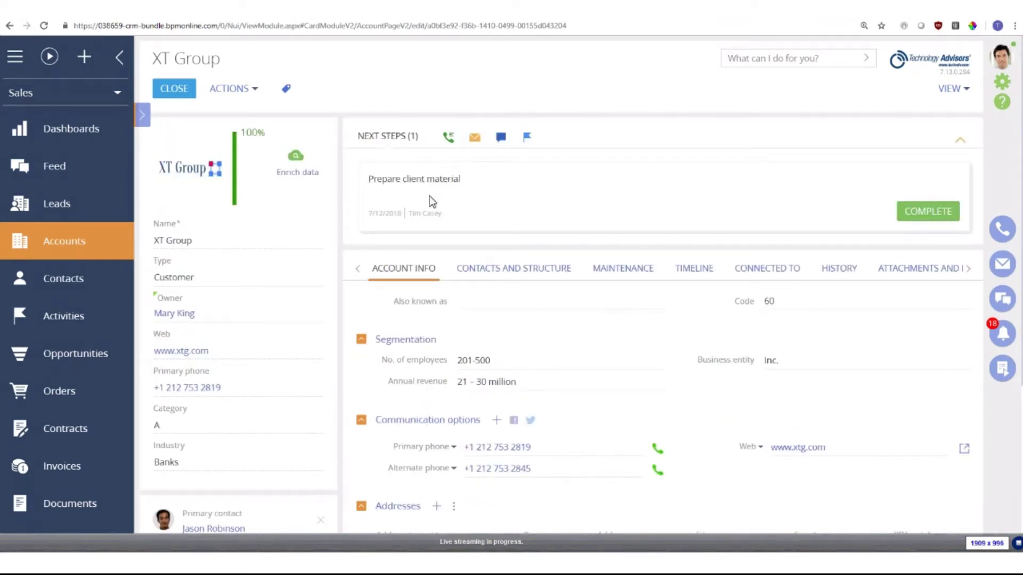
scroll(429, 442, down, 1)
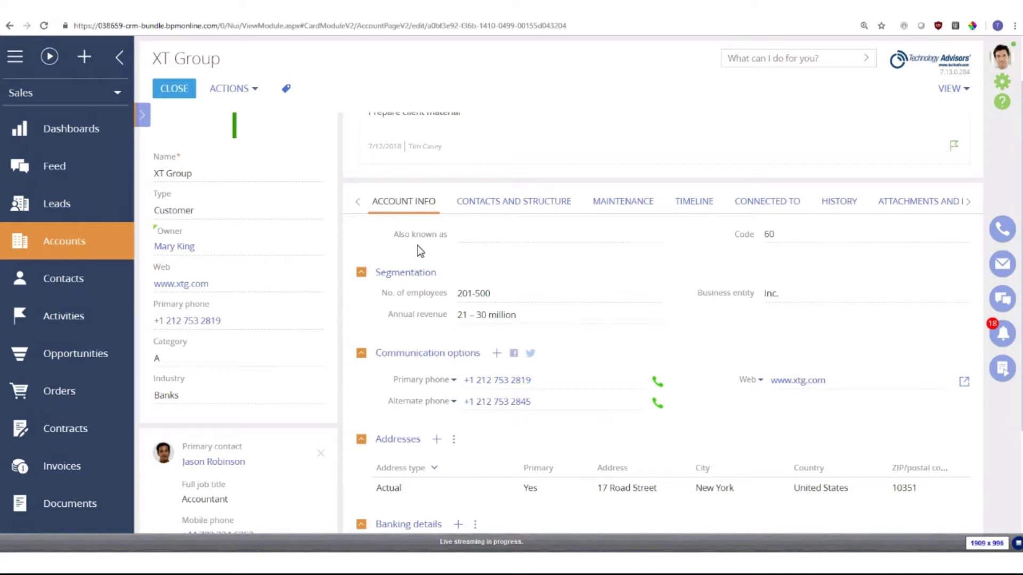
scroll(420, 251, up, 2)
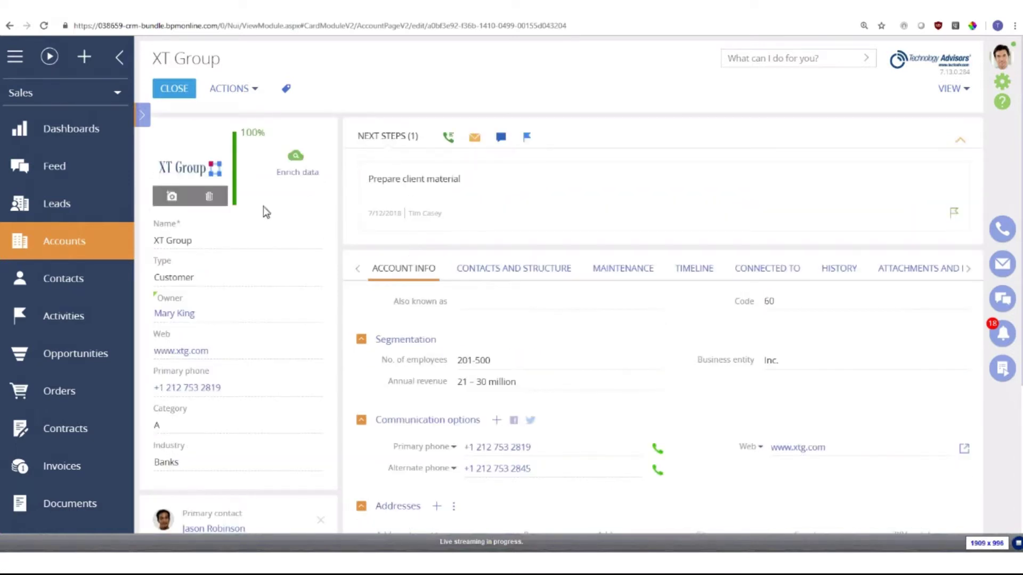
- Open the section wizard for the account page and find the list of details on Account Info
click(949, 92)
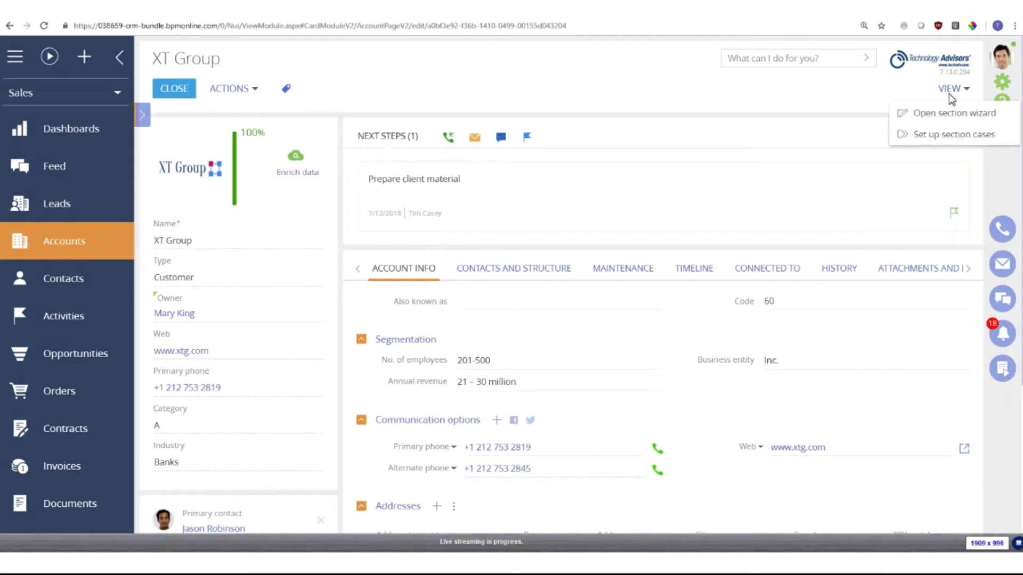
click(978, 114)
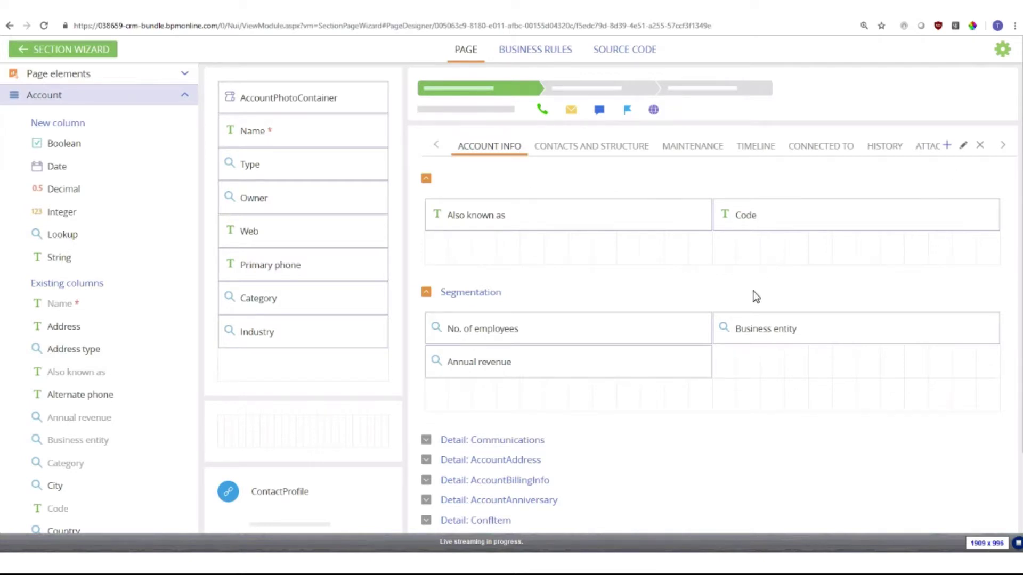
scroll(775, 478, down, 3)
scroll(759, 437, up, 3)
scroll(756, 426, down, 3)
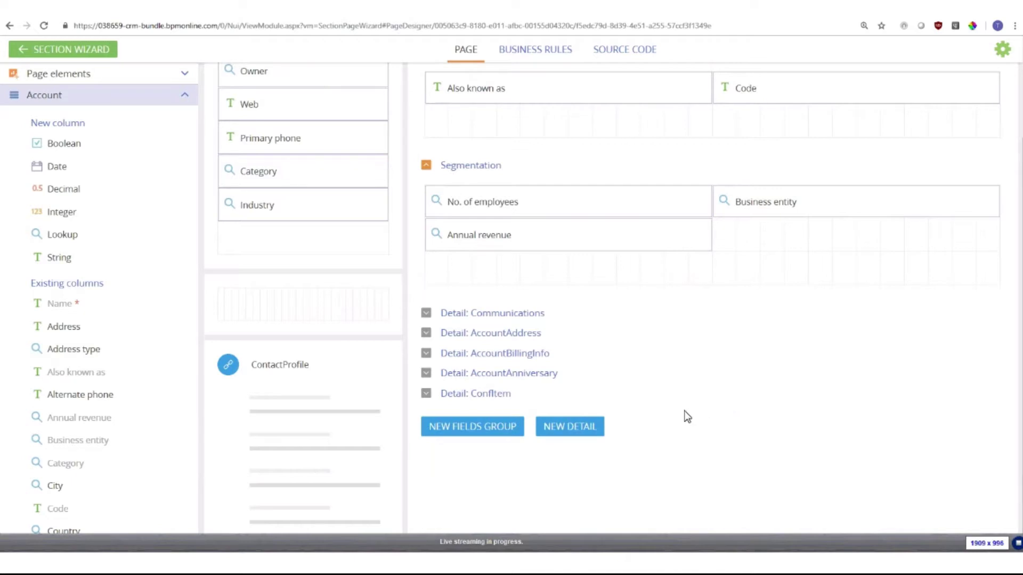
scroll(685, 415, up, 1)
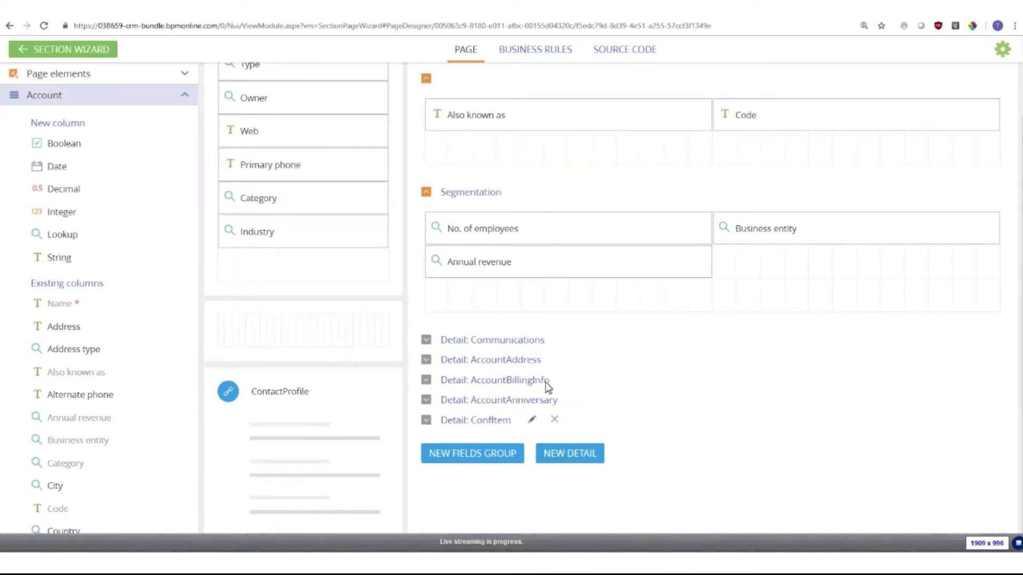
- Start a new detail on the Account Info tab using Assets Detail, with the page caption shortened to Assets
click(567, 462)
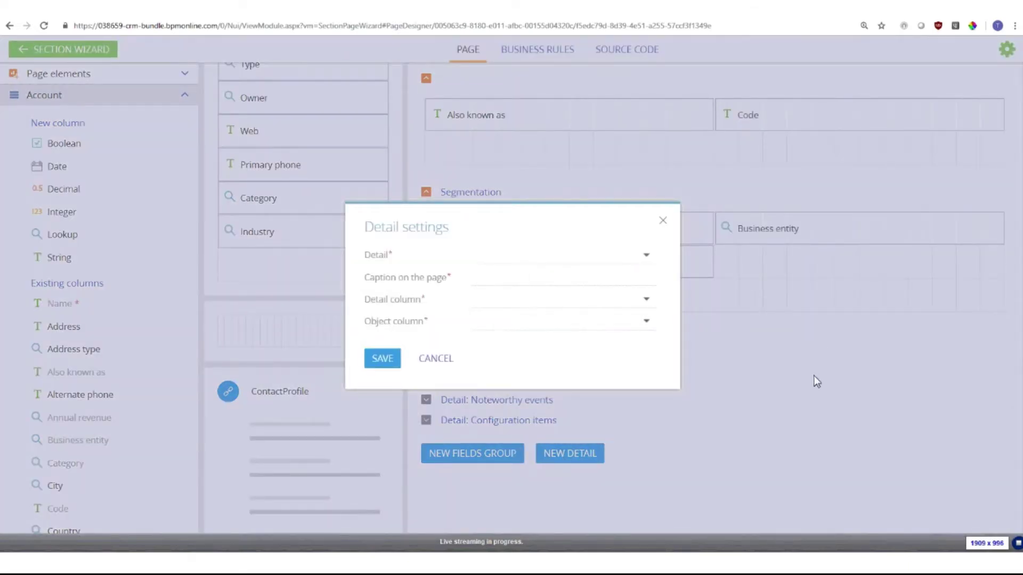
click(518, 258)
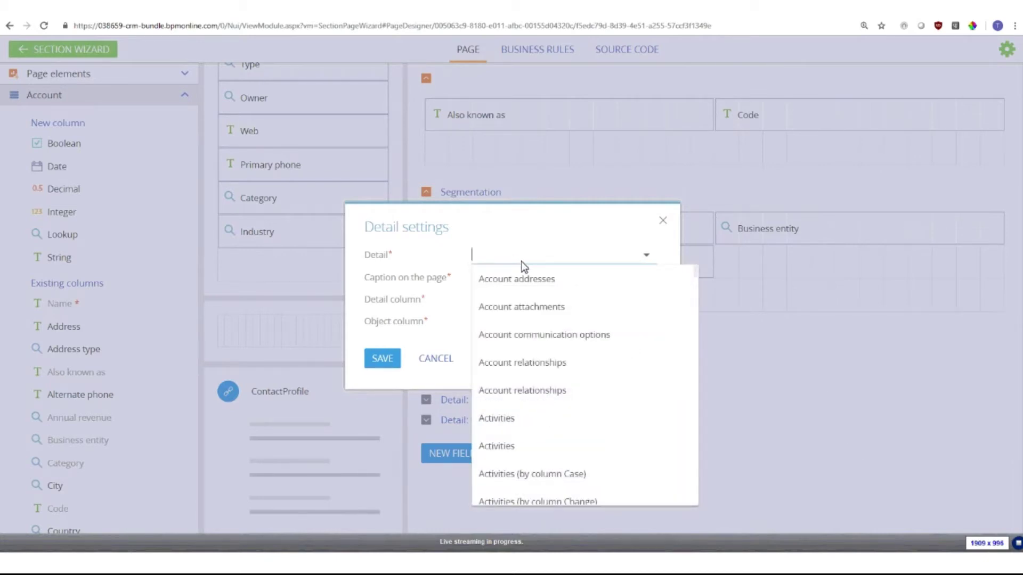
text(ass)
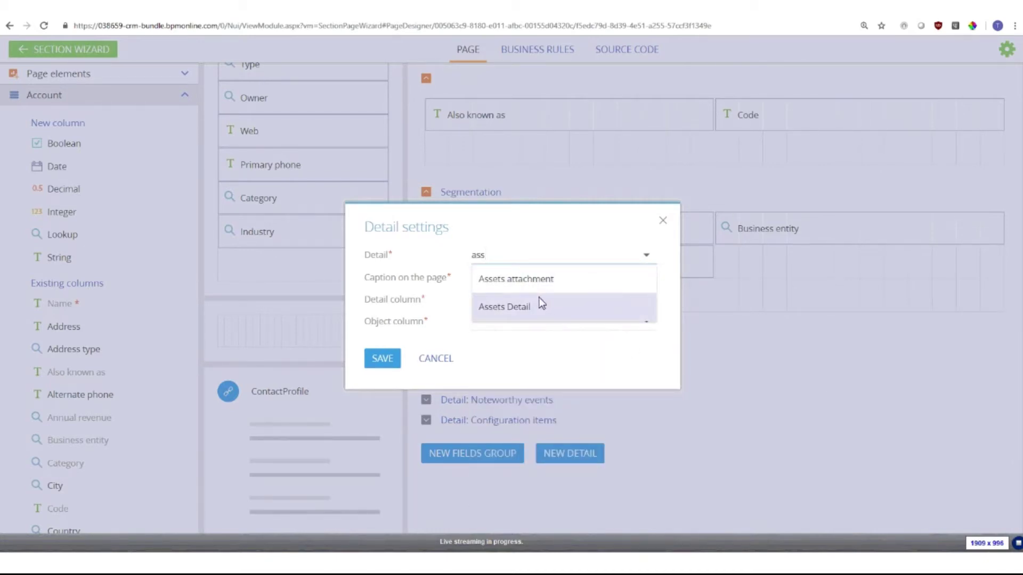
click(526, 306)
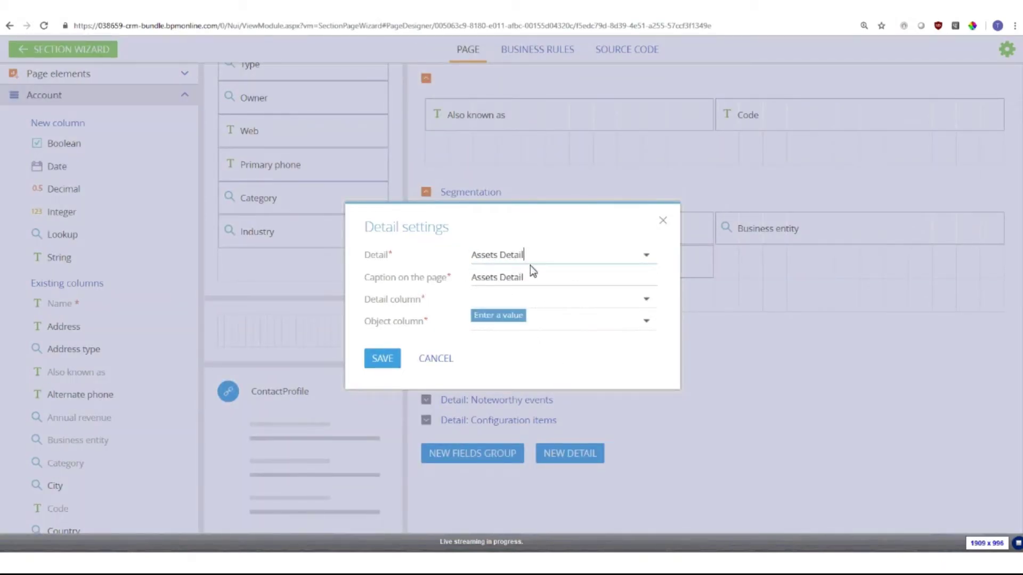
drag(541, 280, 497, 279)
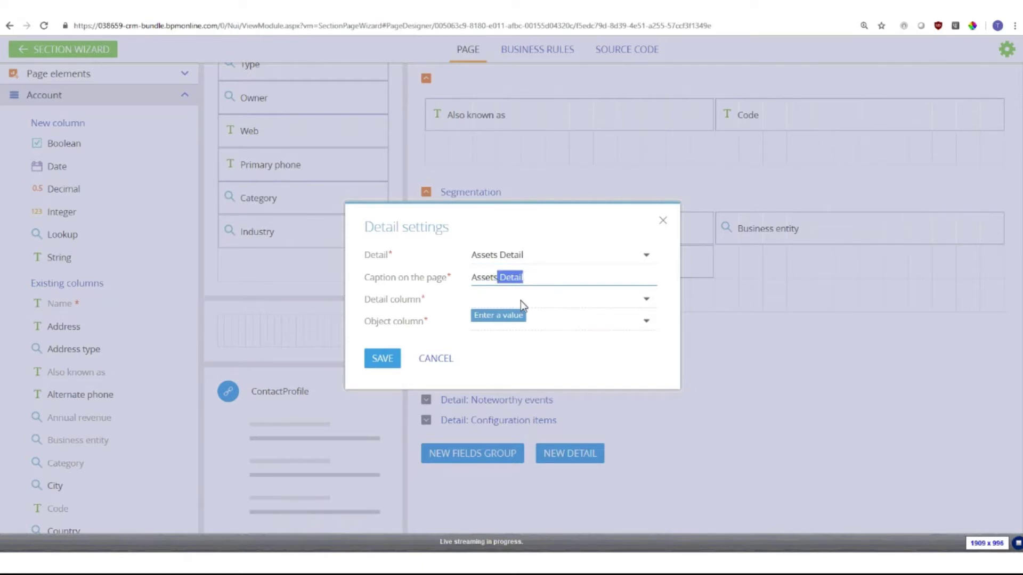
key(BackSpace)
- Link the detail column Account to the object column Id and save the detail settings
click(541, 301)
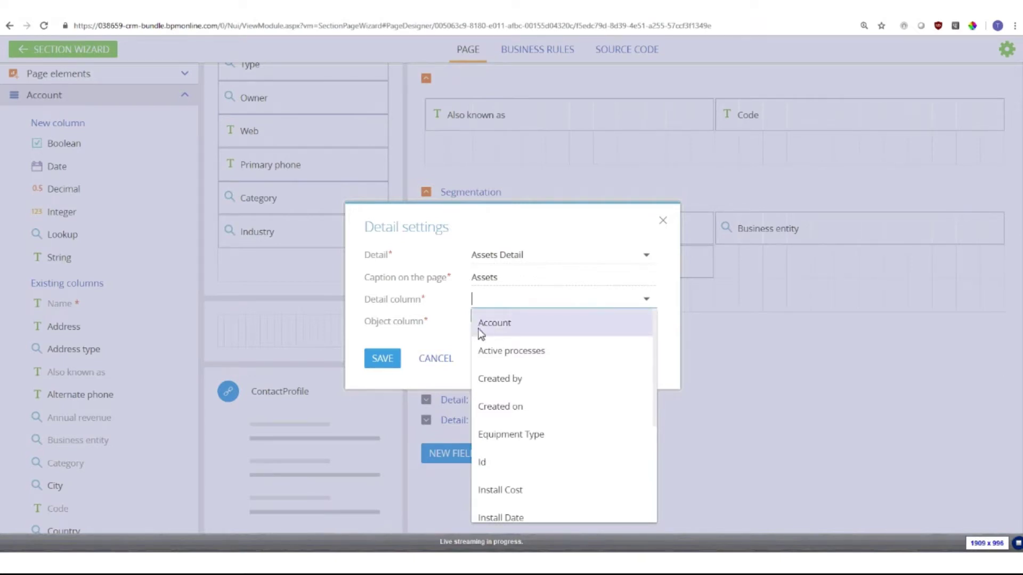
click(516, 329)
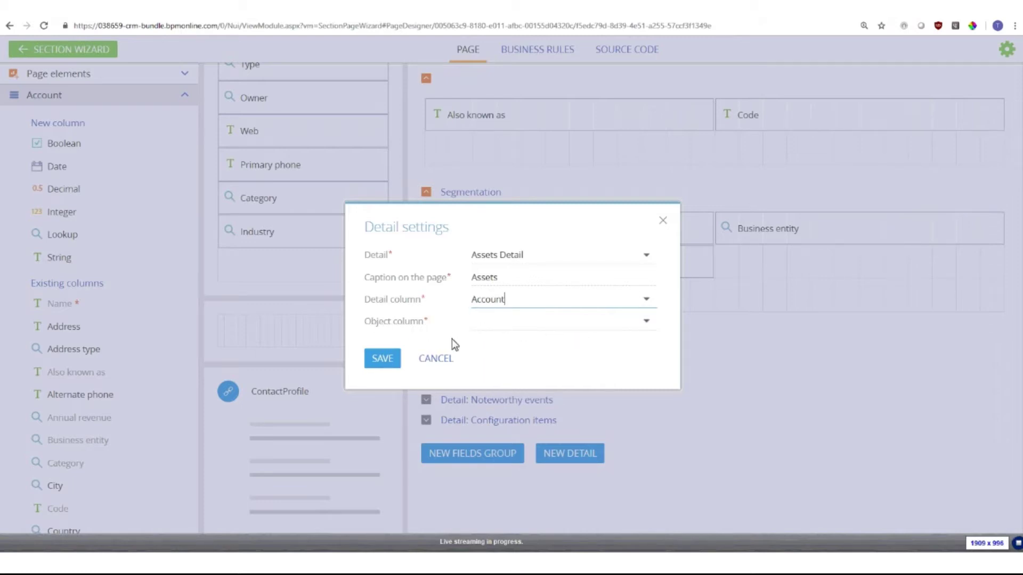
click(646, 321)
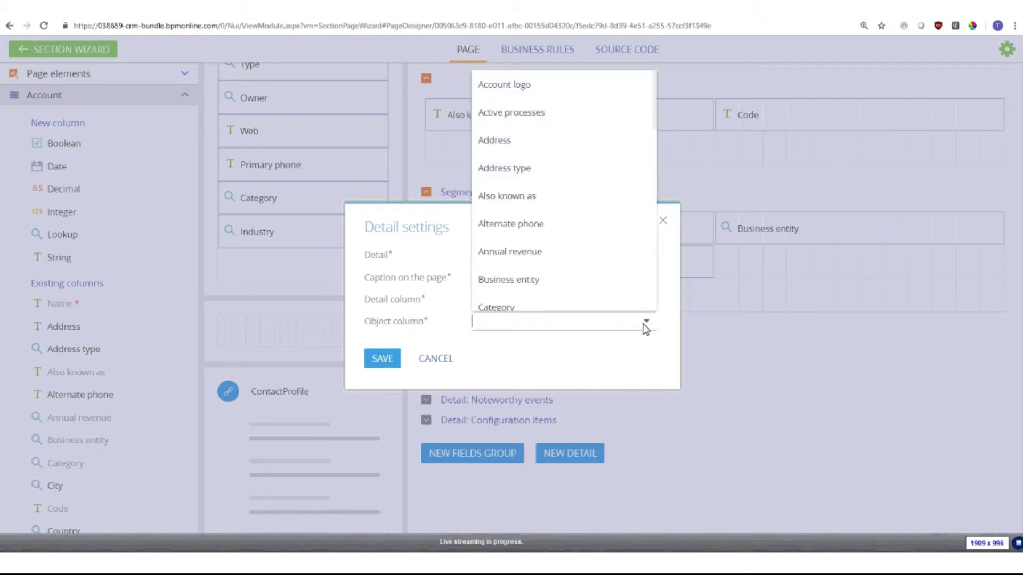
text(id)
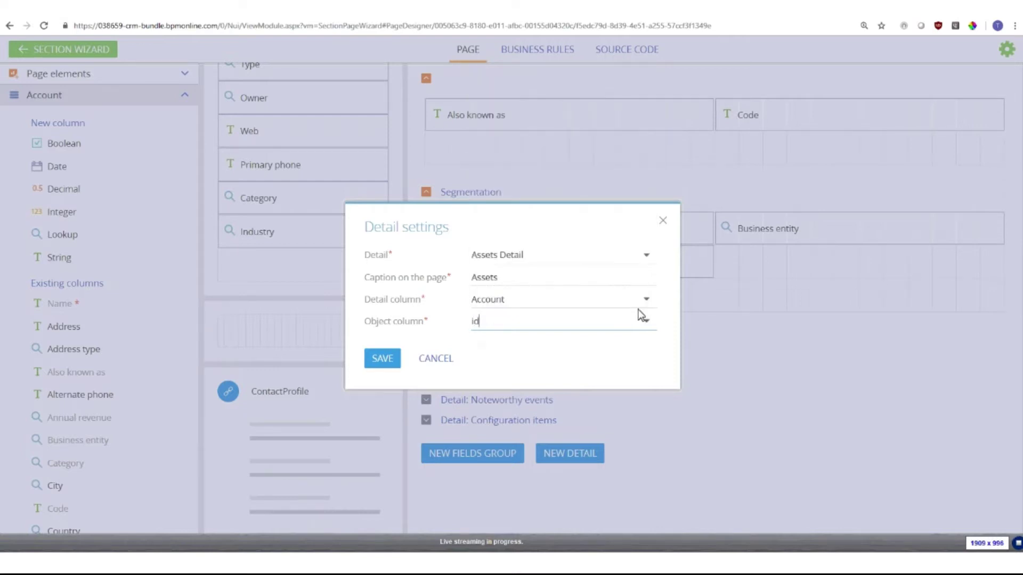
click(547, 356)
click(372, 362)
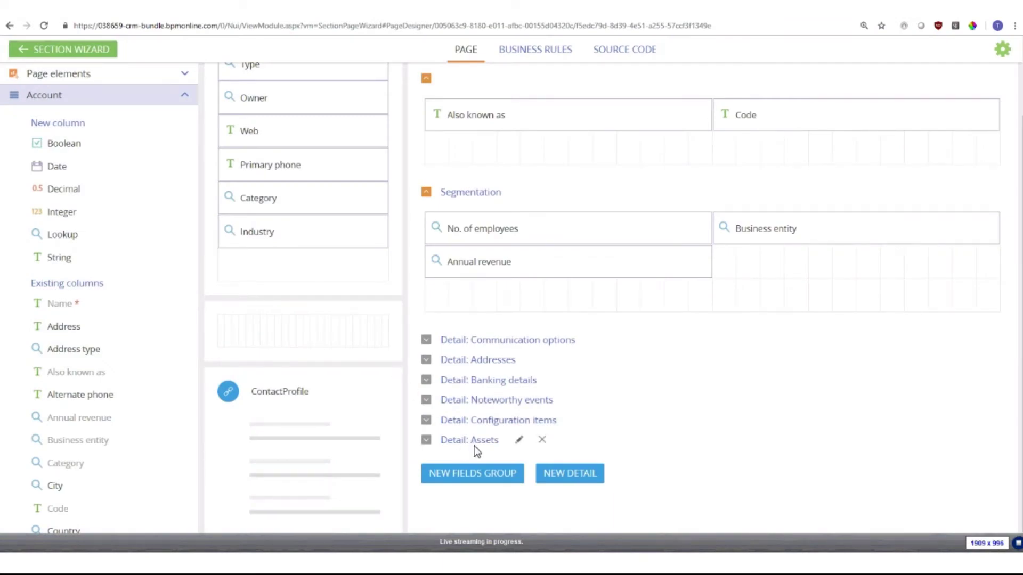
- Move the Assets detail above all other groups on the Account Info tab and review its settings
drag(487, 446, 474, 182)
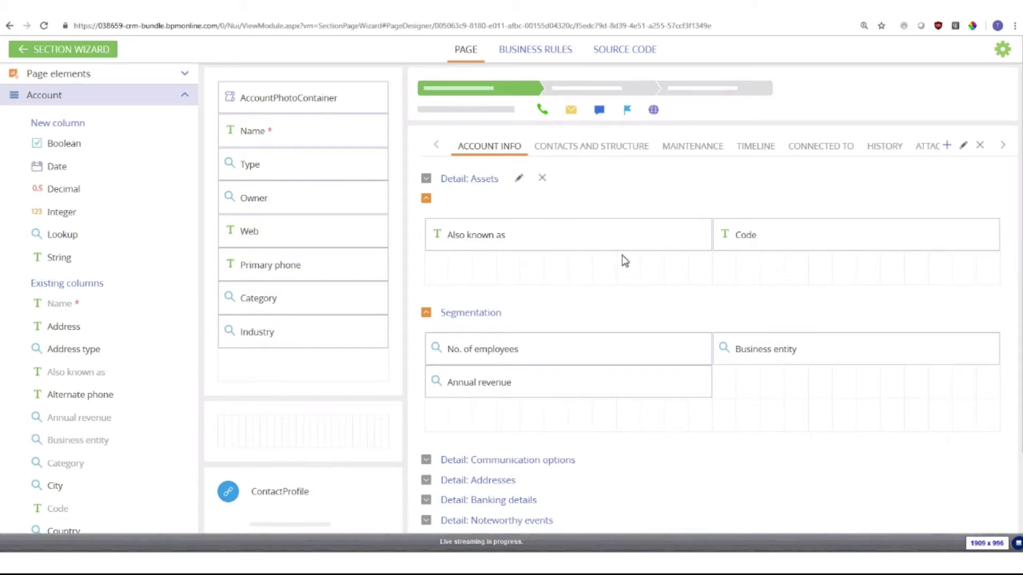
mouse_move(447, 178)
click(517, 183)
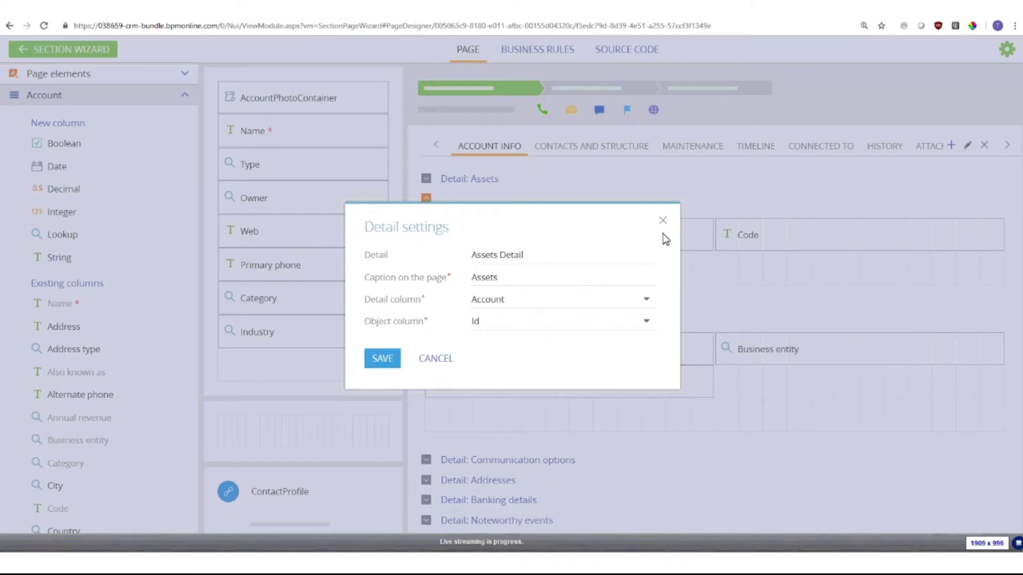
click(663, 221)
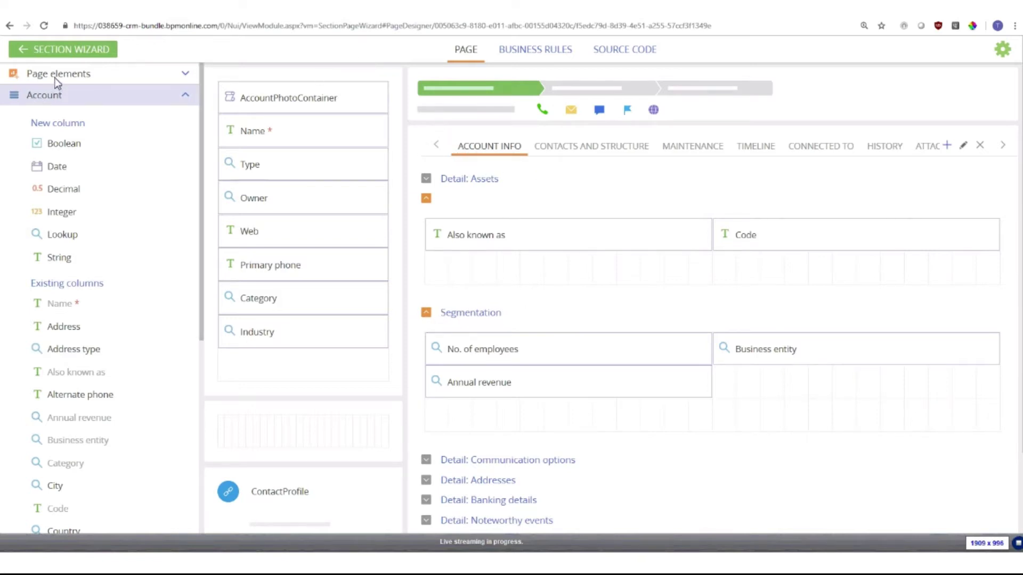
- Show the available page widgets, then add an untitled fields group to Account Info and place it above the Assets detail
click(106, 80)
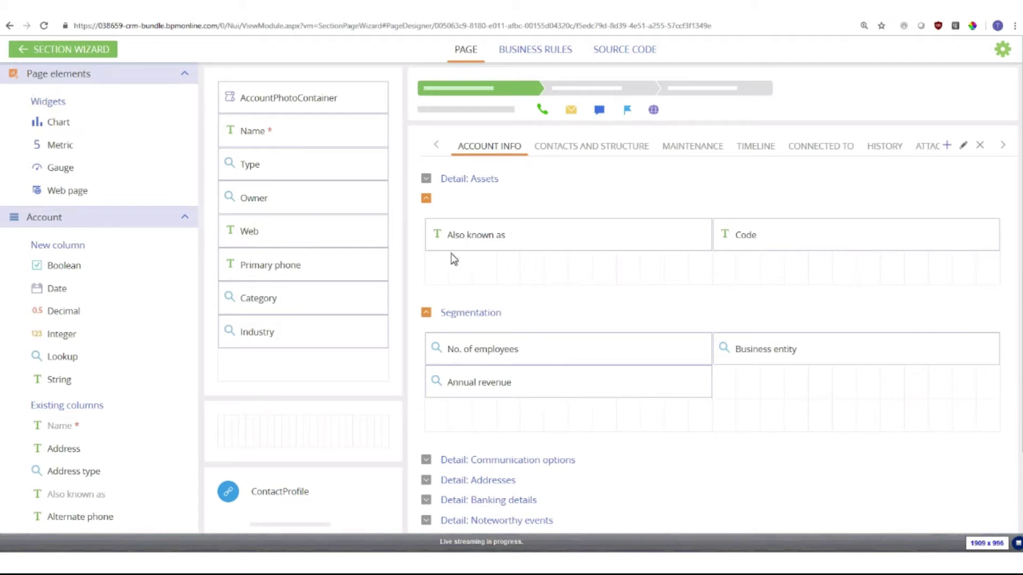
scroll(479, 289, down, 2)
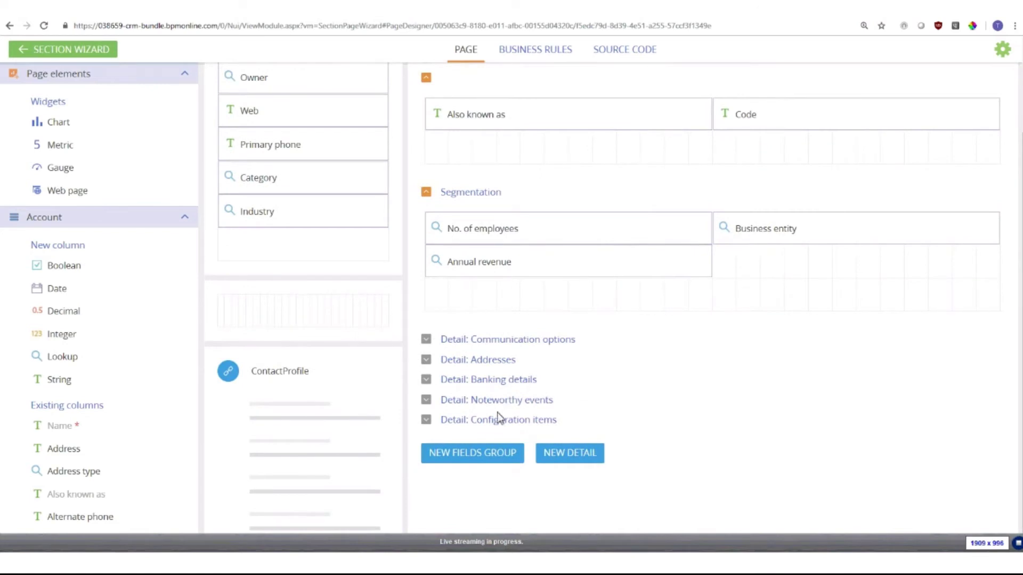
click(469, 454)
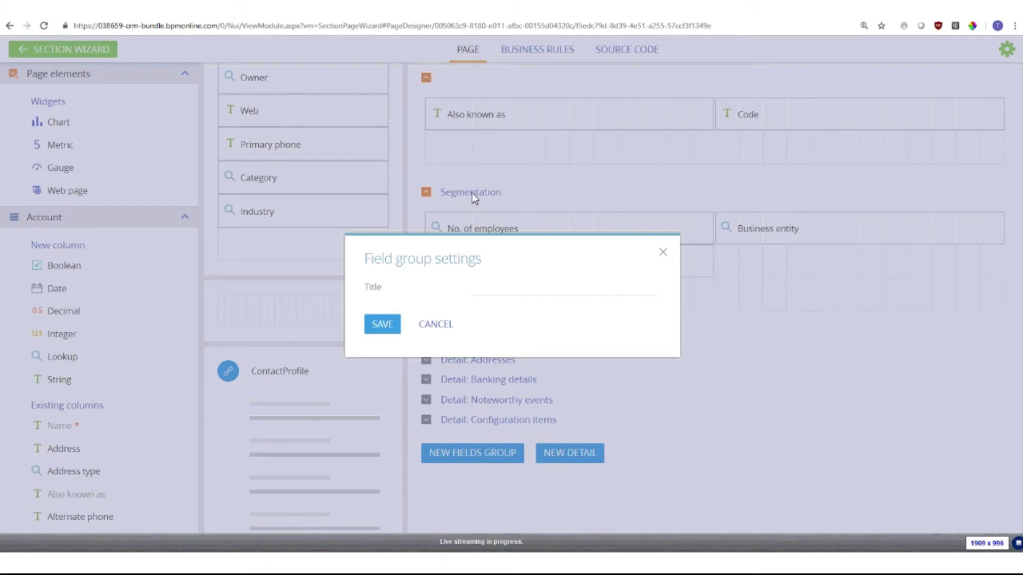
click(511, 292)
click(392, 327)
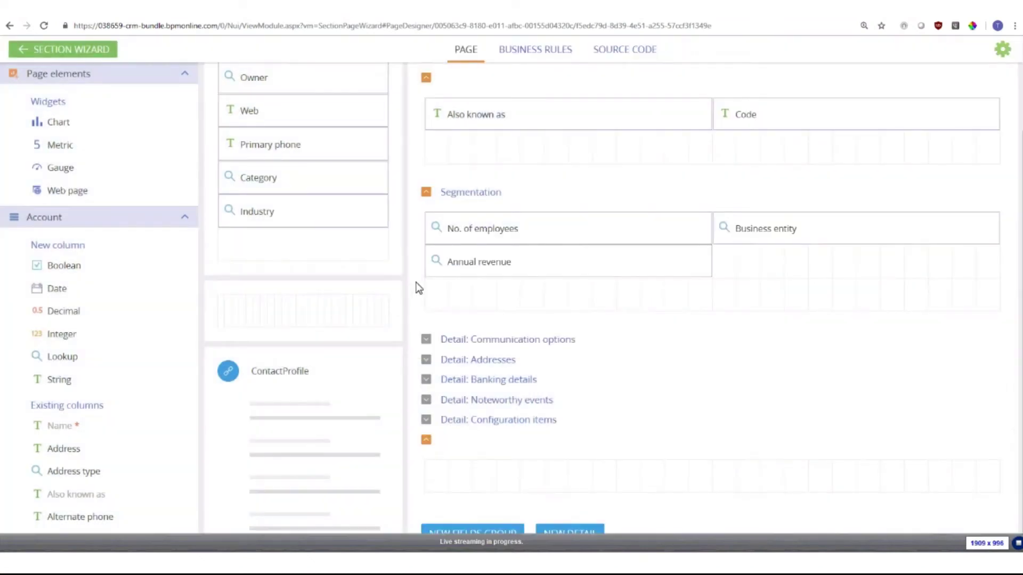
drag(475, 452, 476, 338)
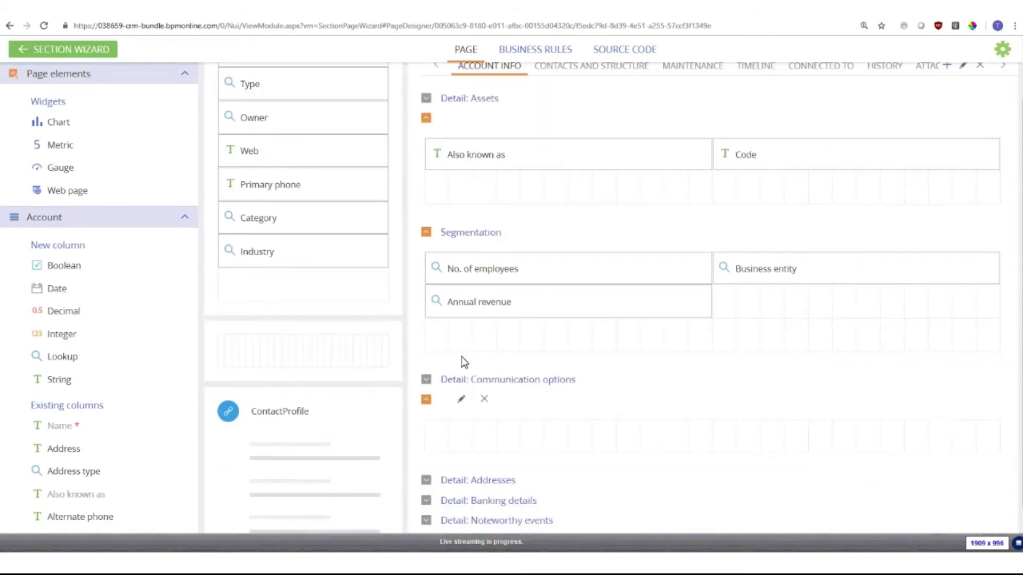
drag(450, 413, 478, 95)
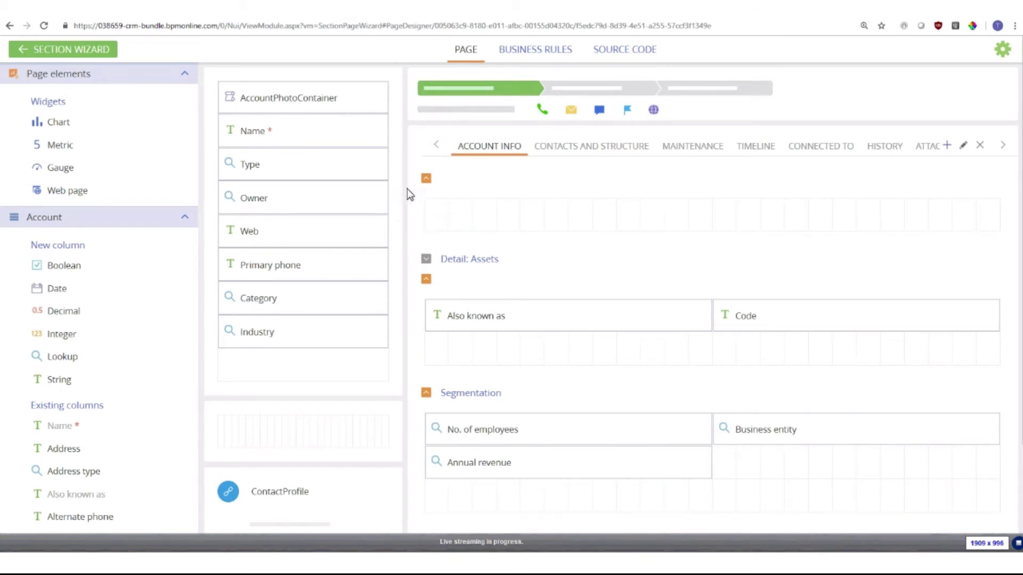
- Add a chart widget to the empty fields group above the Assets detail, using the Assets object and the Column chart type
drag(53, 122, 464, 230)
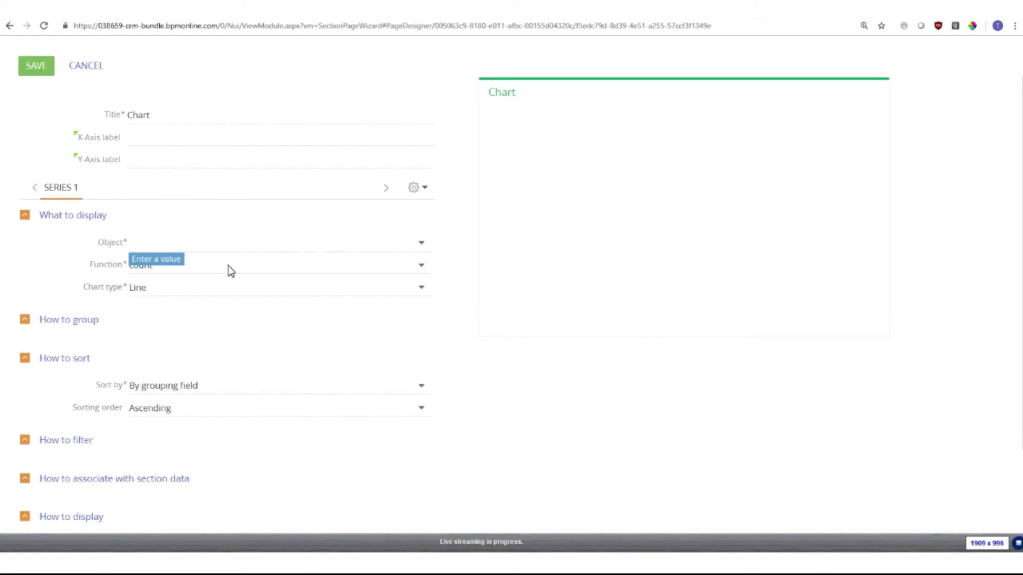
click(421, 244)
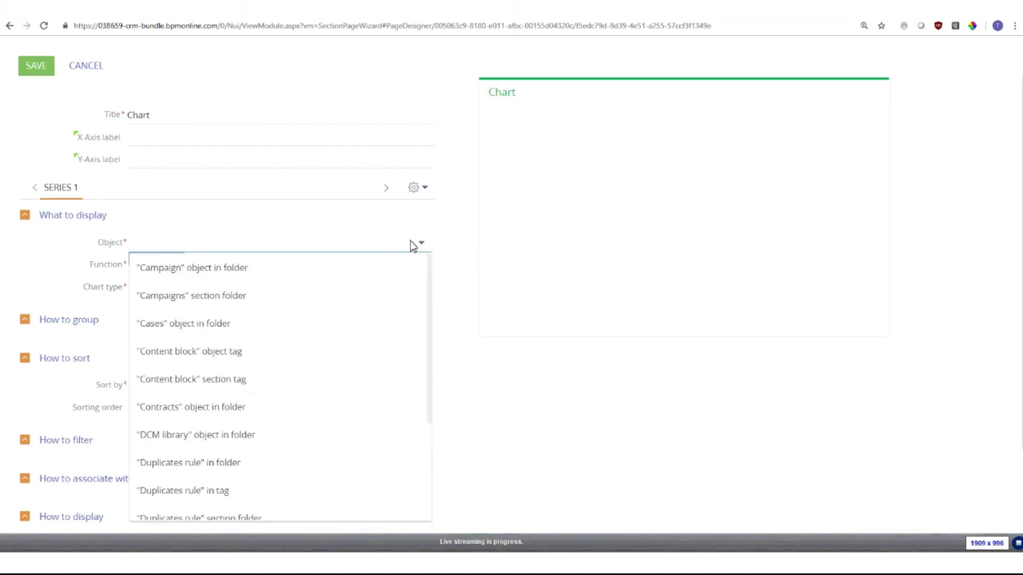
text(ass)
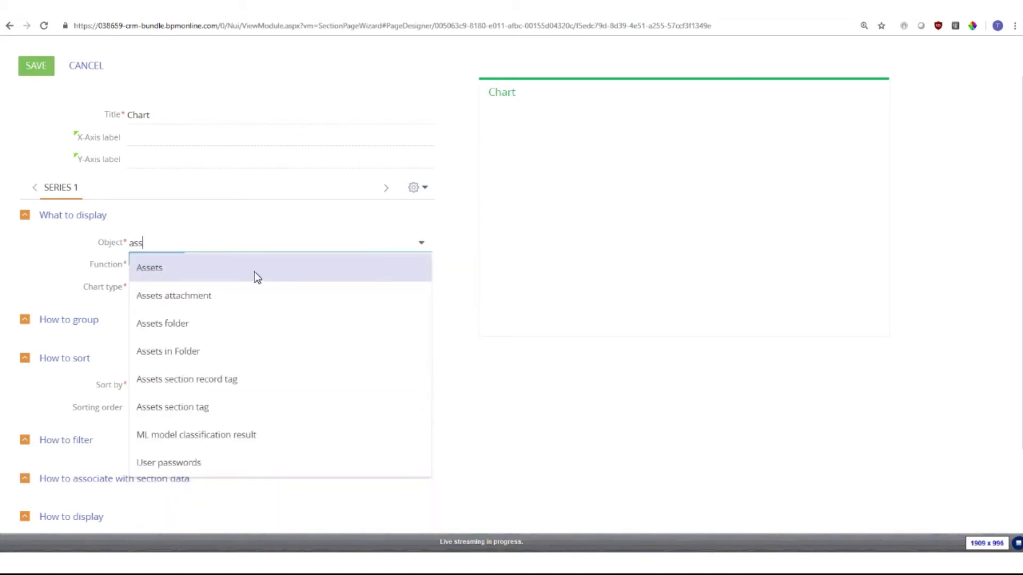
click(192, 276)
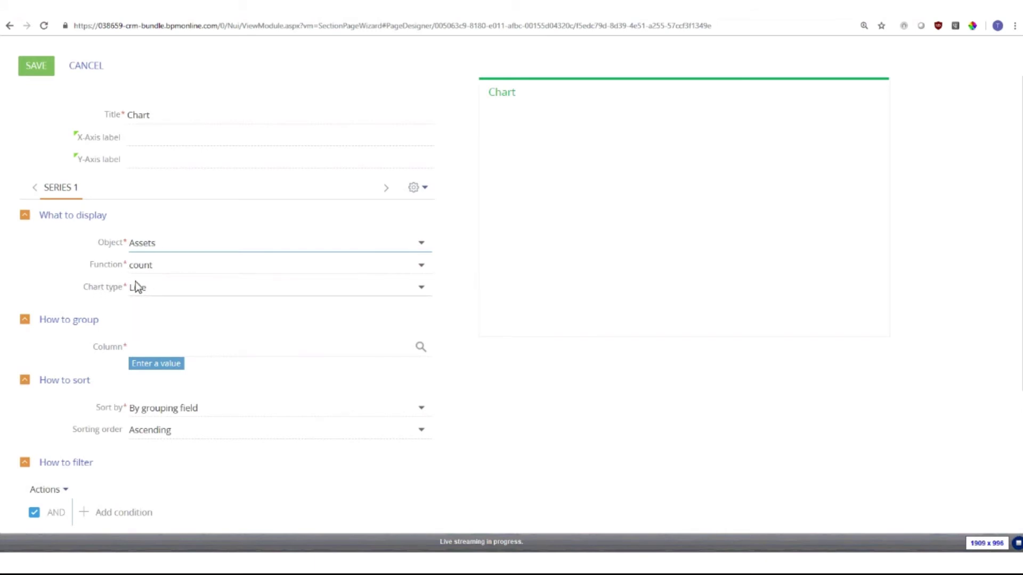
click(415, 290)
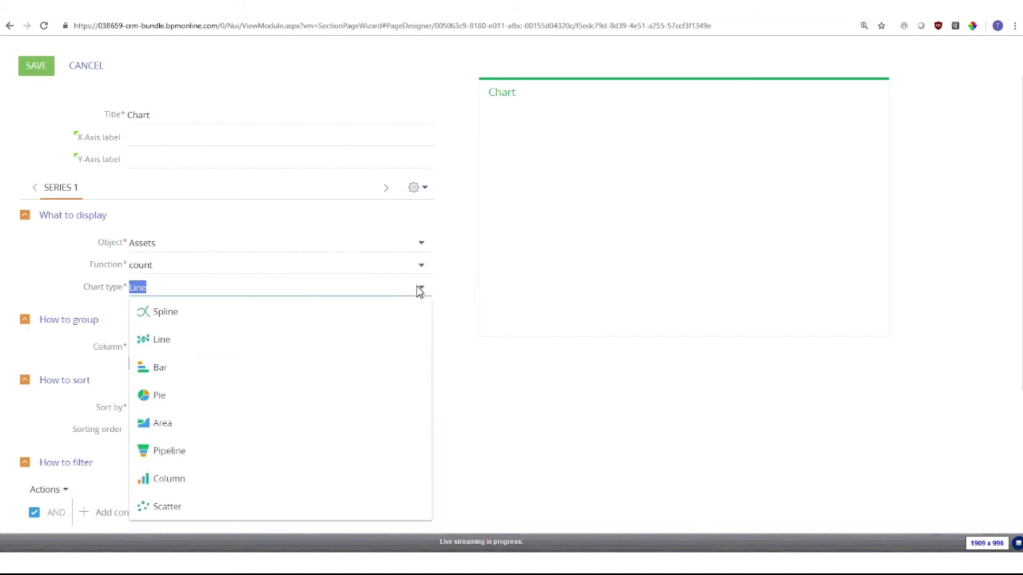
click(206, 478)
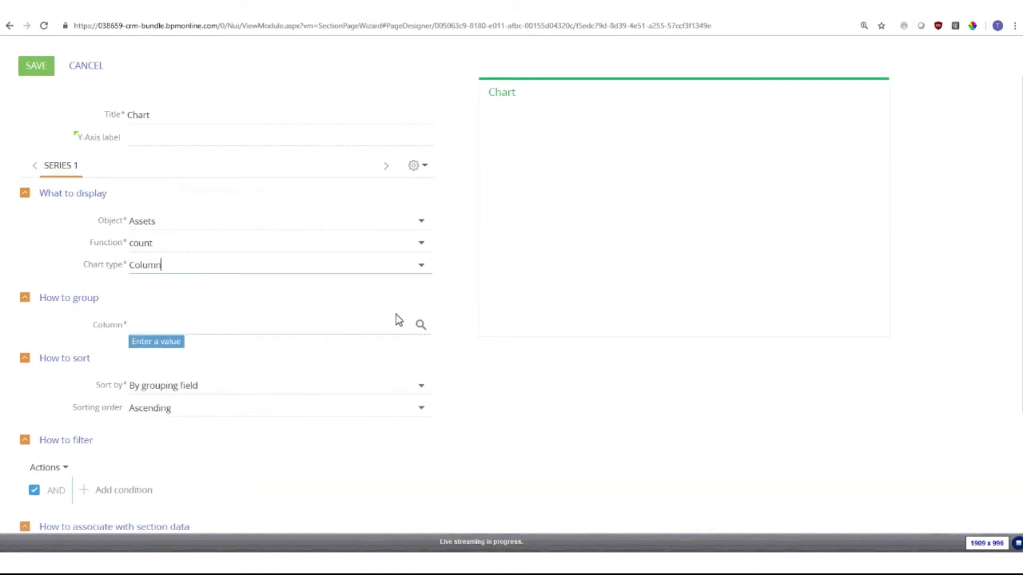
- Group the chart by the Install Date column in Month & year format
click(421, 325)
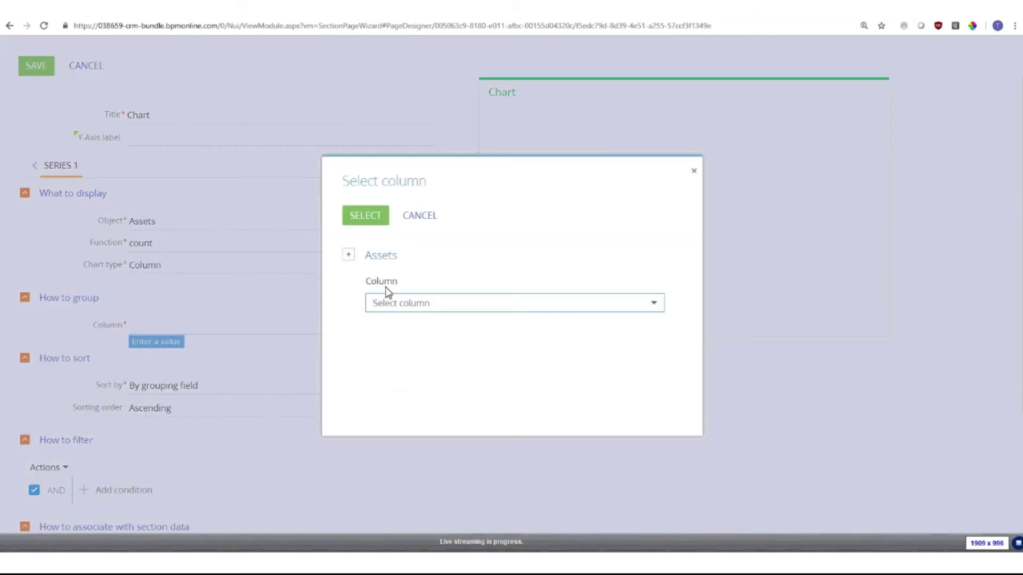
click(655, 302)
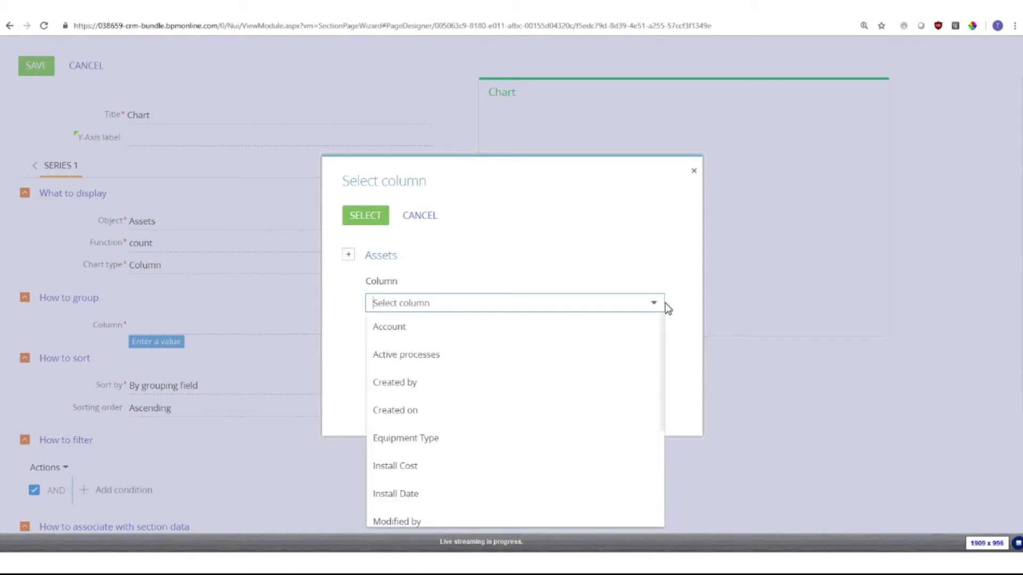
click(445, 493)
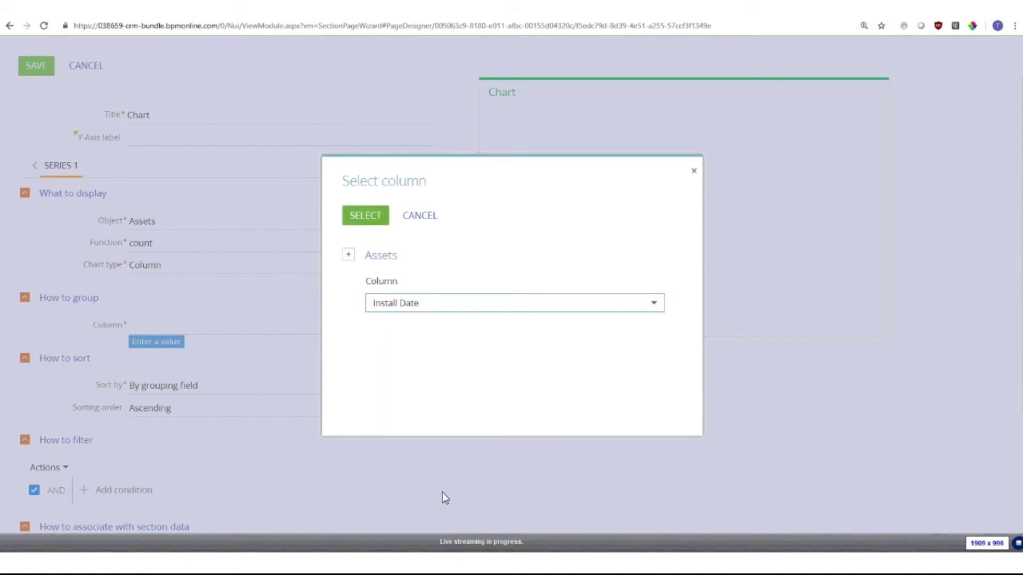
click(373, 218)
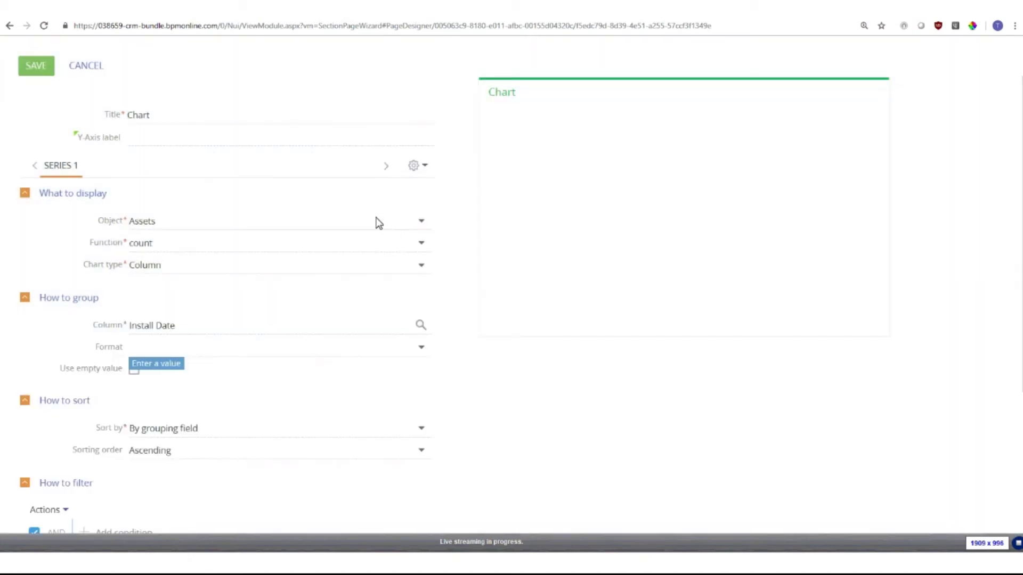
click(421, 347)
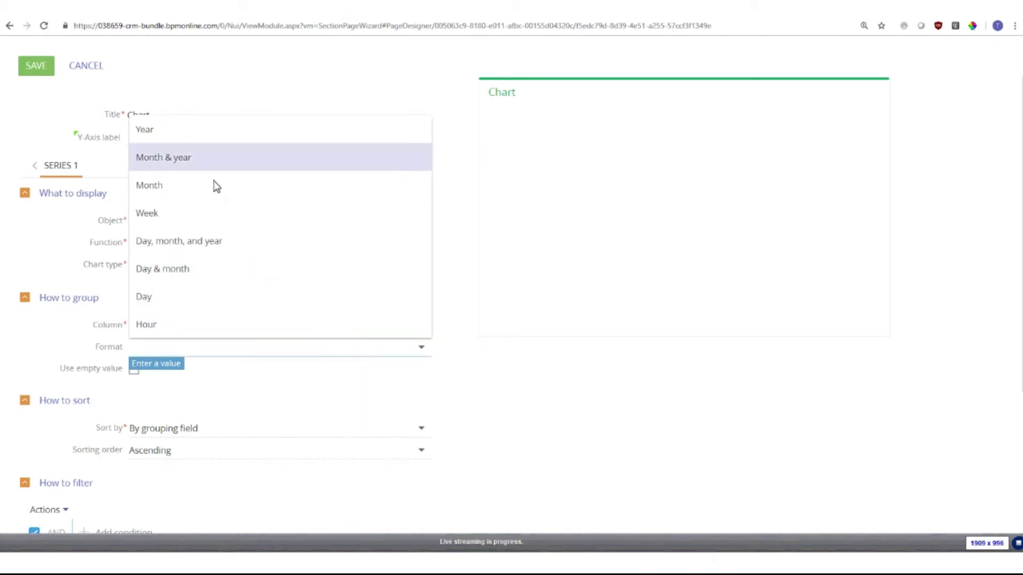
click(184, 169)
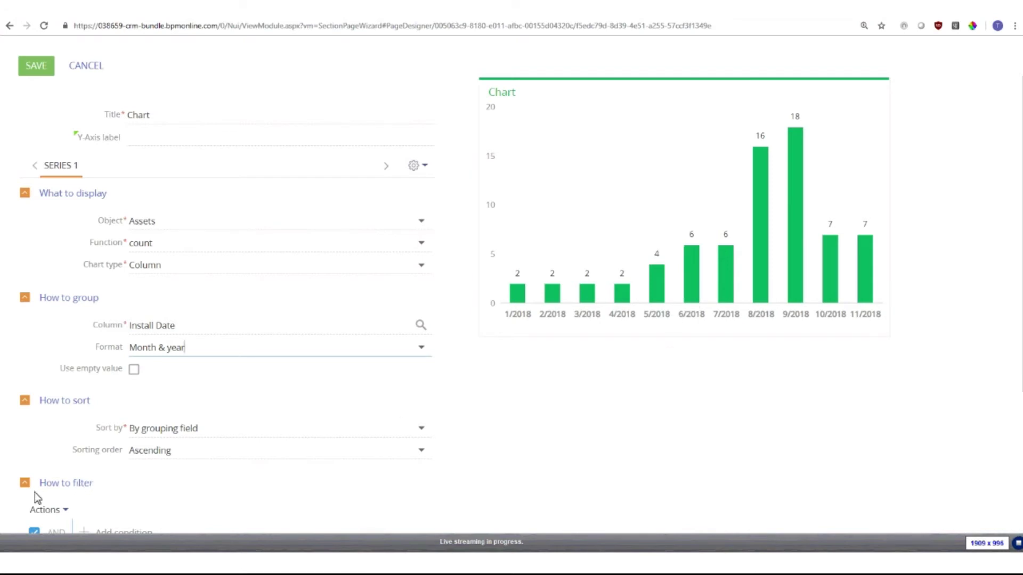
- Associate the chart's Assets object with the Accounts section data through the Id column of the connected Account object
scroll(84, 414, down, 1)
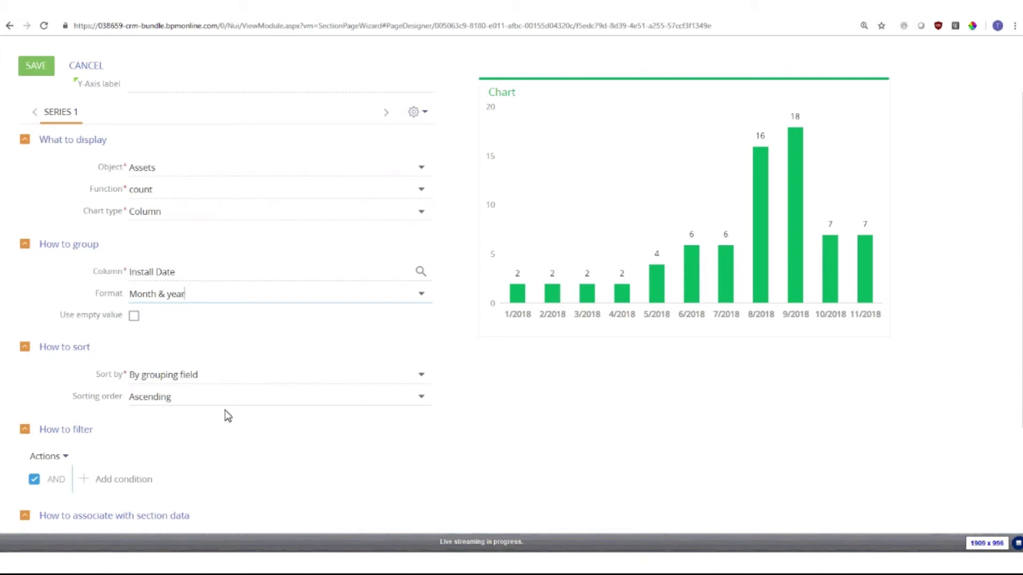
scroll(364, 420, down, 1)
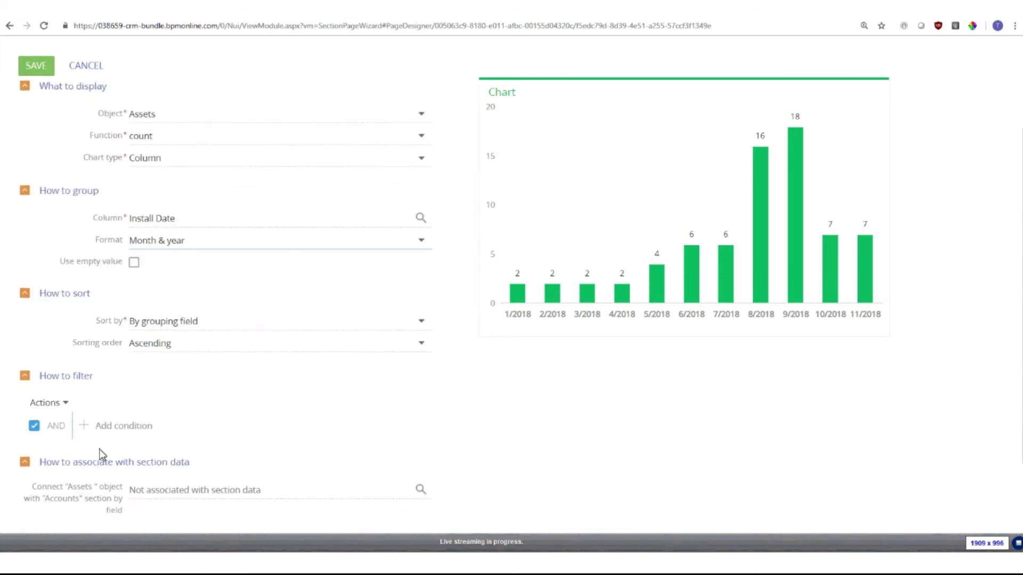
scroll(140, 432, down, 1)
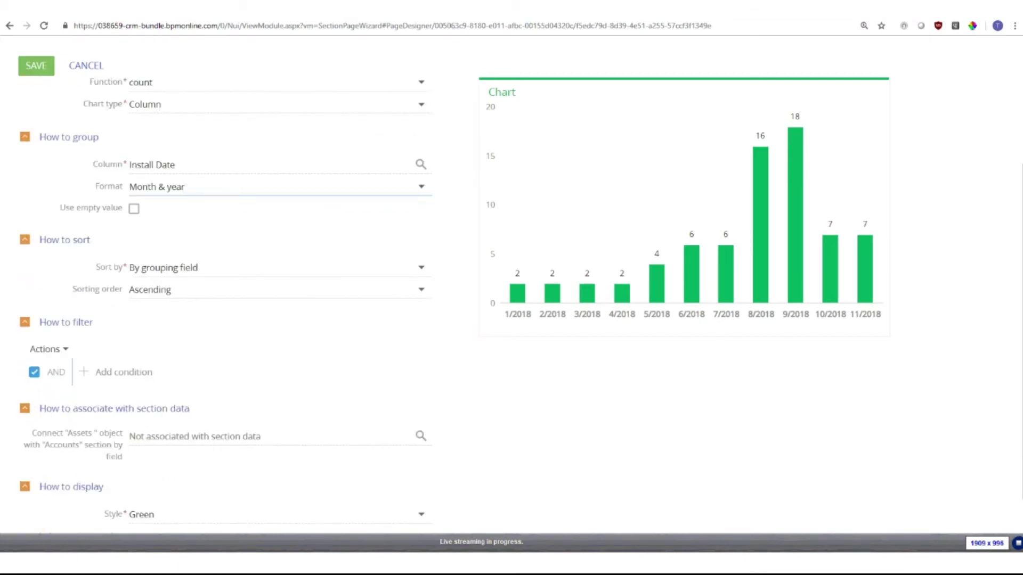
scroll(53, 424, down, 1)
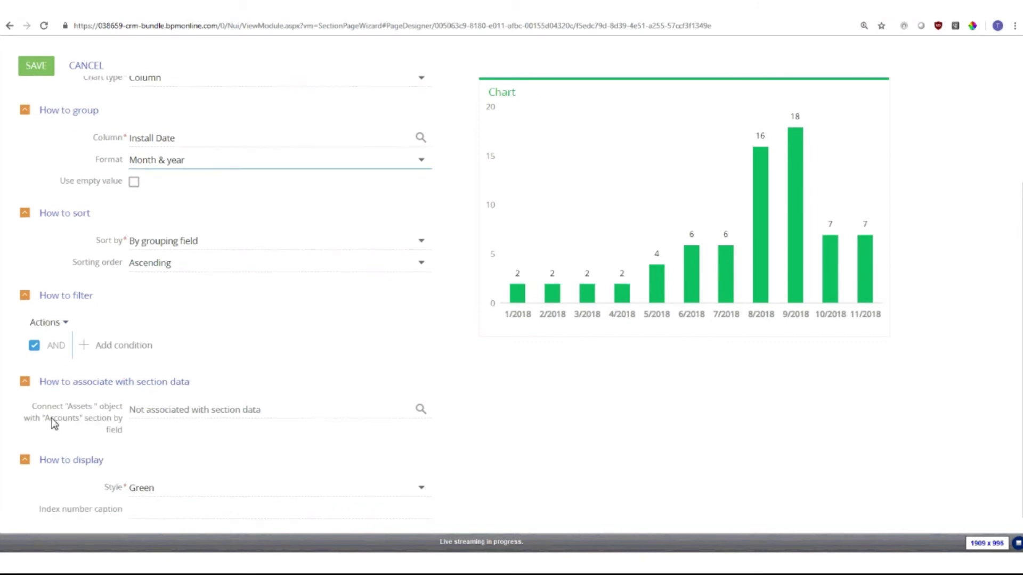
click(55, 390)
click(182, 411)
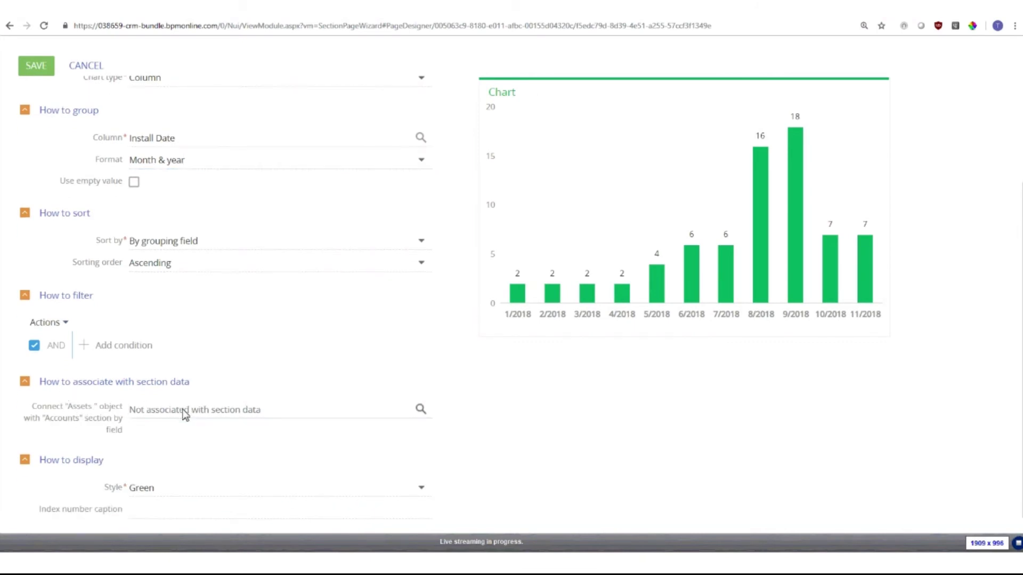
click(421, 409)
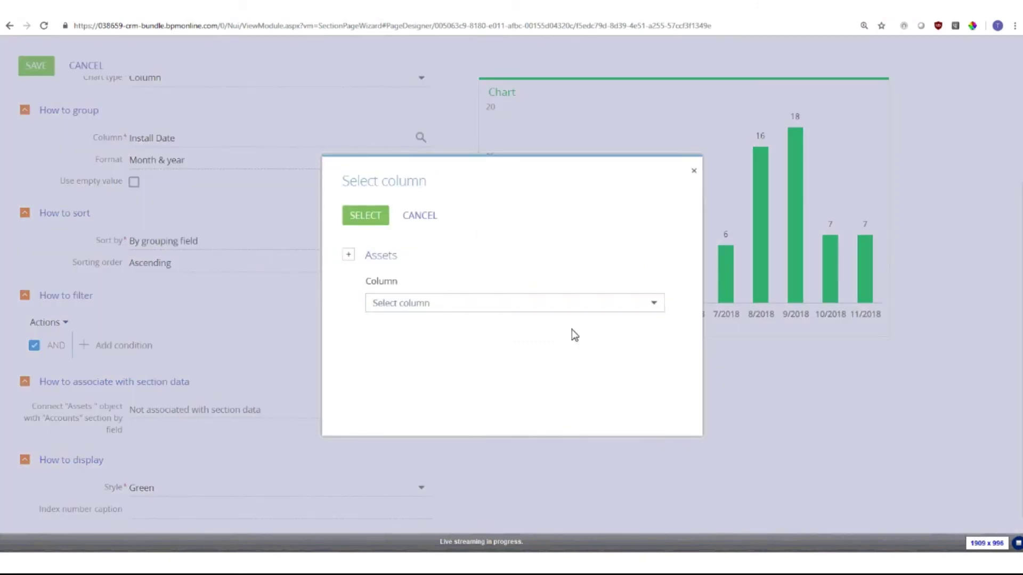
click(653, 303)
click(653, 303)
click(381, 255)
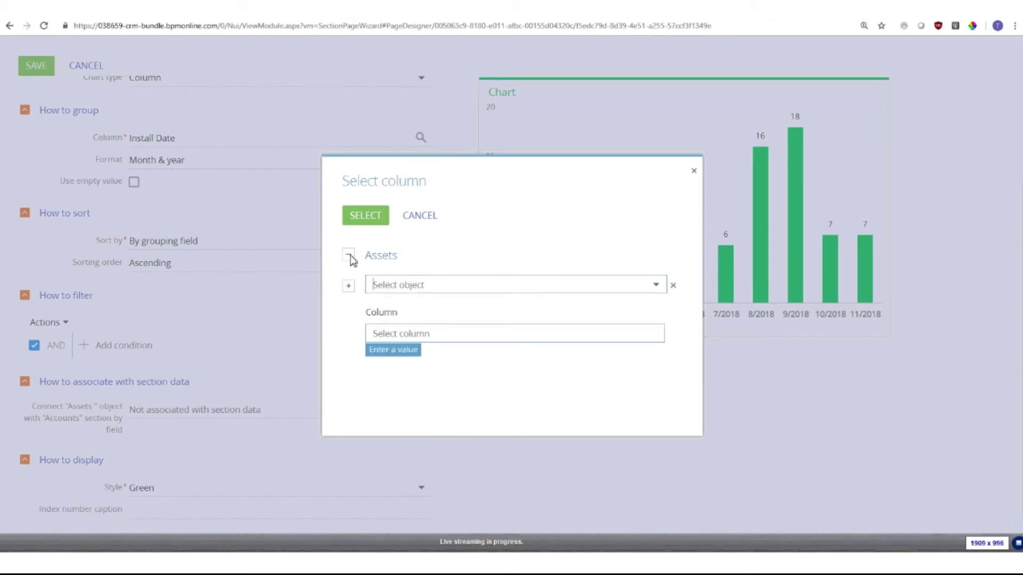
click(386, 284)
click(413, 308)
click(417, 333)
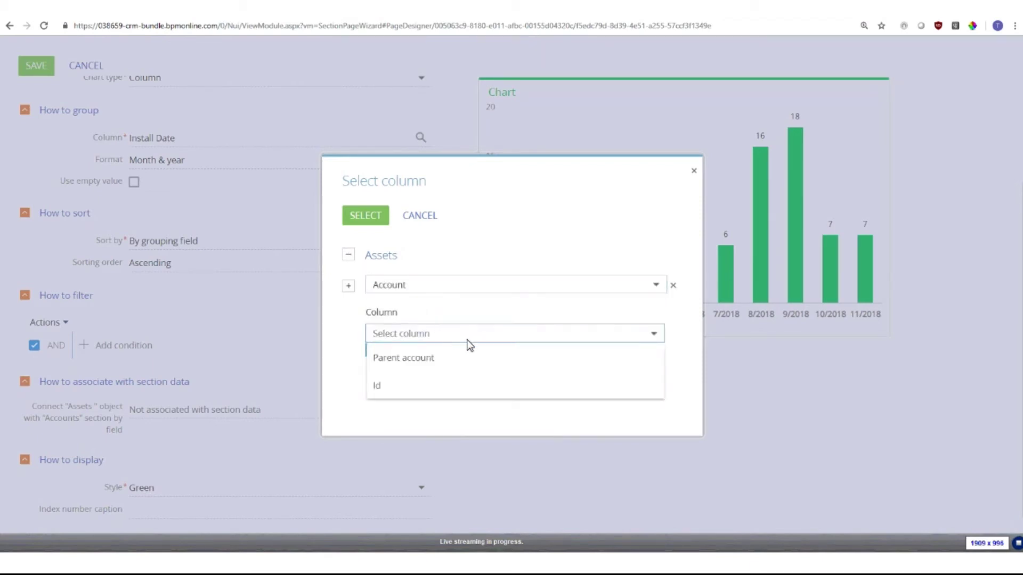
click(472, 384)
click(368, 217)
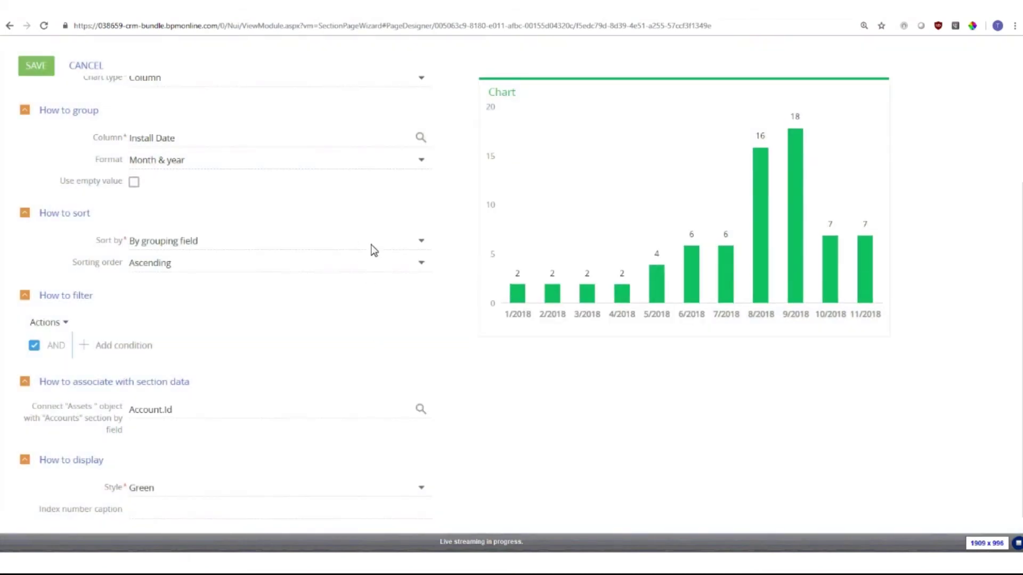
- Set the chart's display style to Violet and save the chart settings
scroll(506, 454, down, 1)
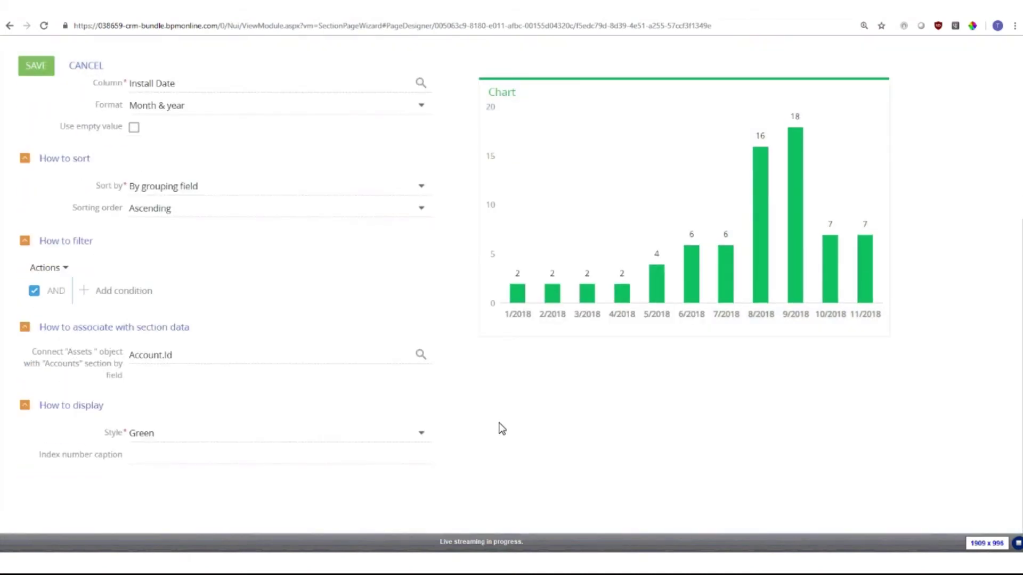
click(421, 433)
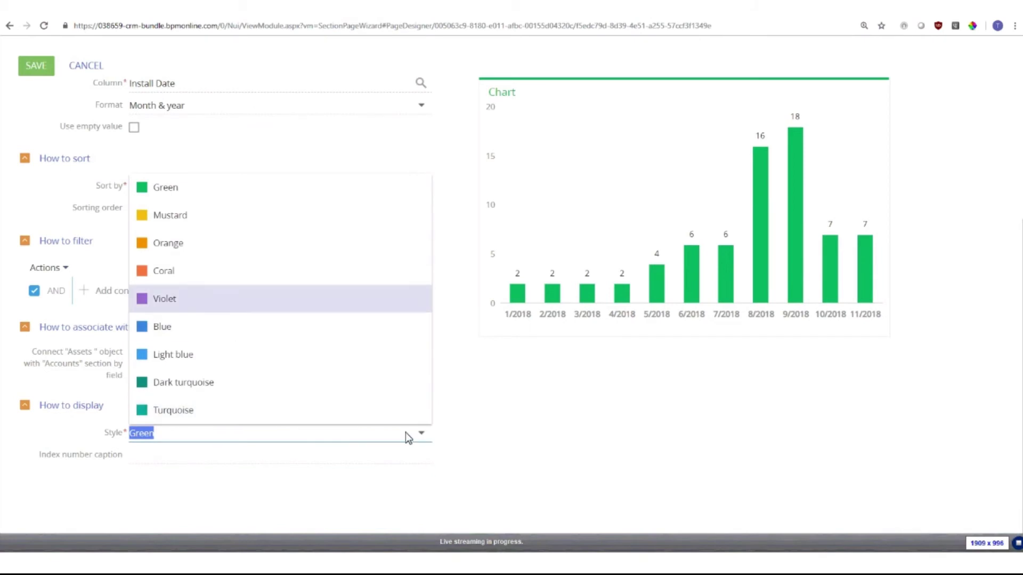
click(186, 298)
scroll(220, 315, up, 5)
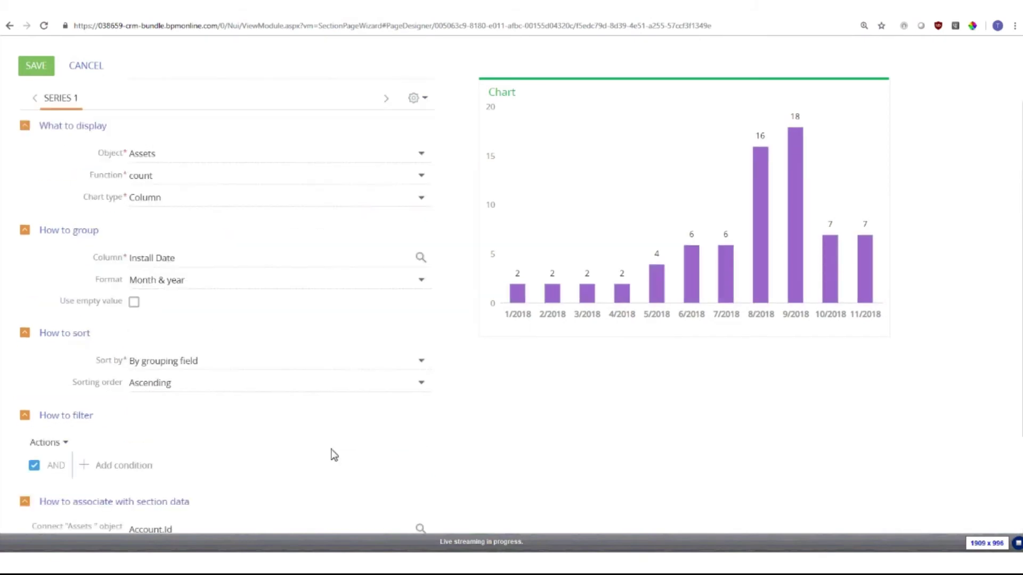
scroll(160, 248, down, 5)
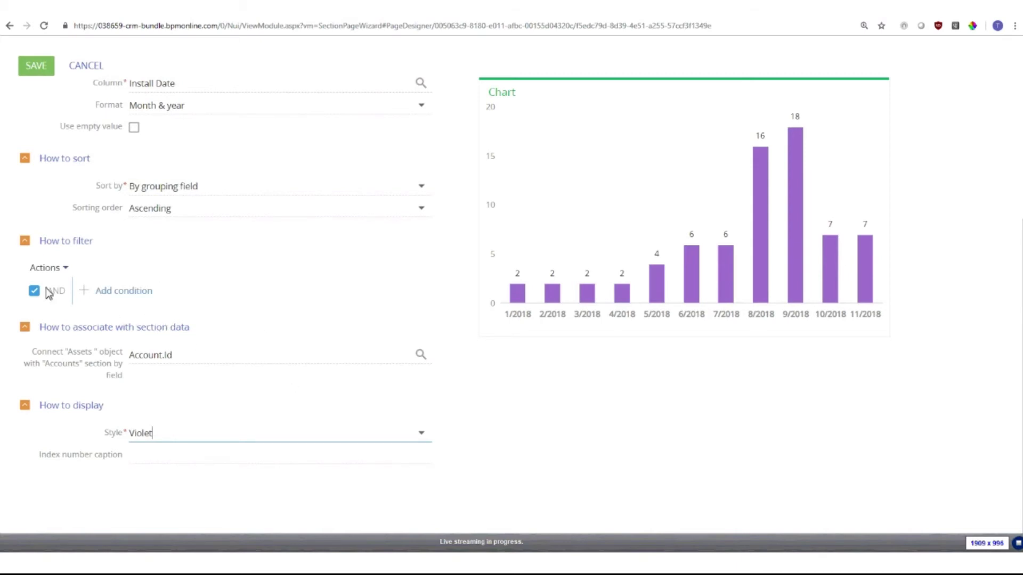
scroll(130, 313, up, 5)
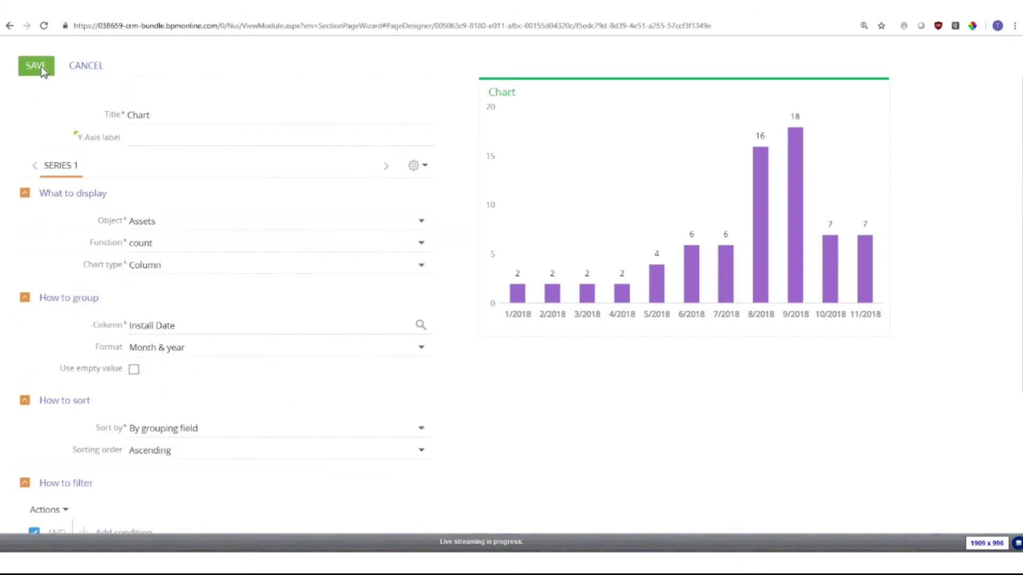
click(41, 66)
- Enlarge the chart widget to the full width of its fields group and about eight grid rows high
click(709, 218)
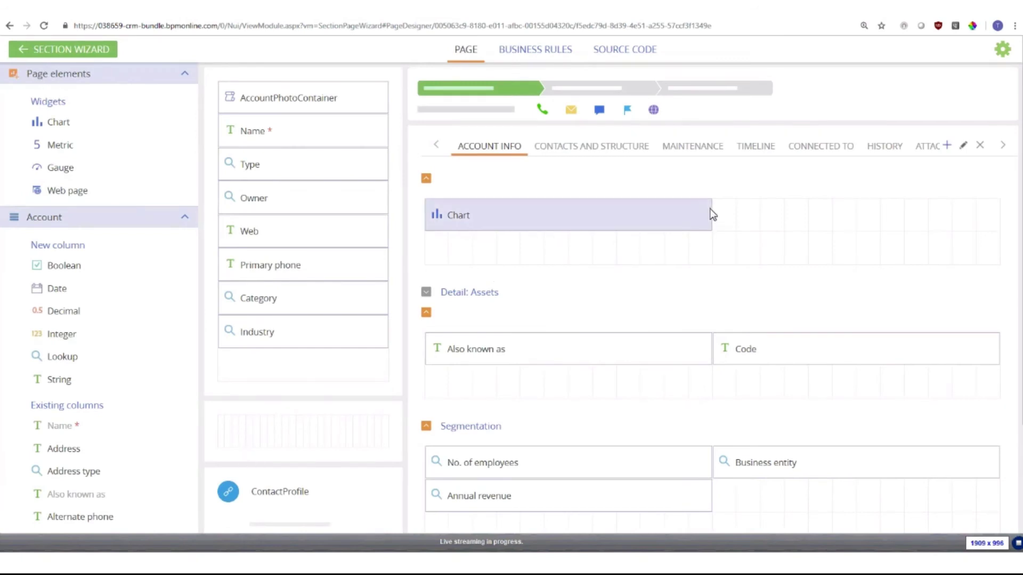
drag(710, 207, 991, 217)
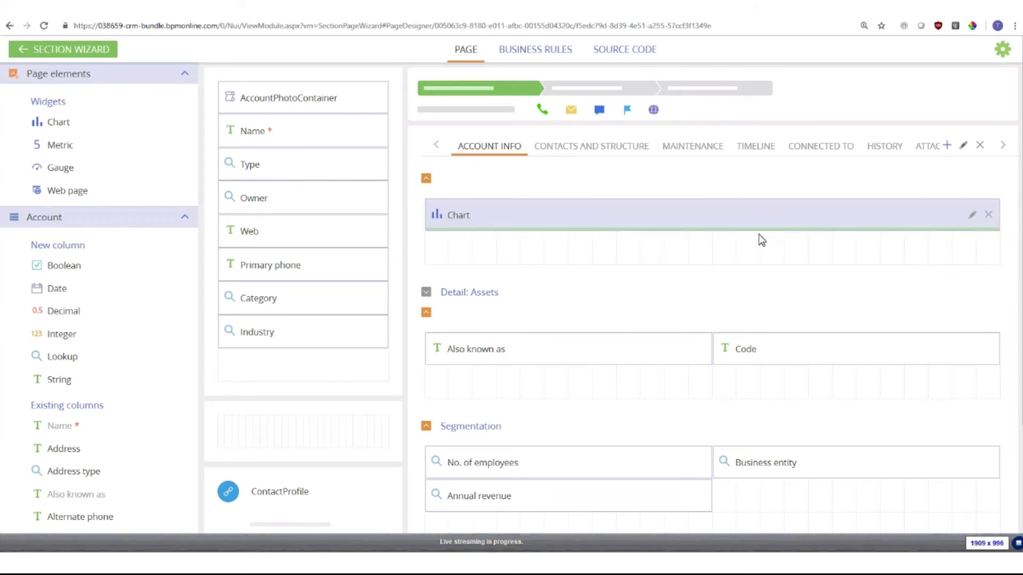
drag(756, 229, 663, 377)
scroll(660, 386, down, 1)
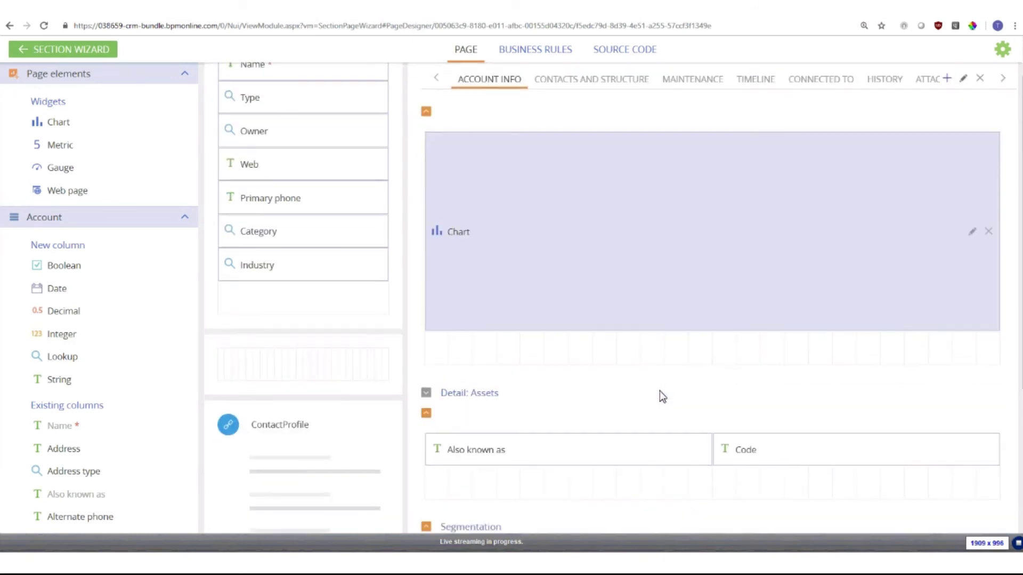
drag(670, 332, 660, 391)
scroll(661, 373, up, 1)
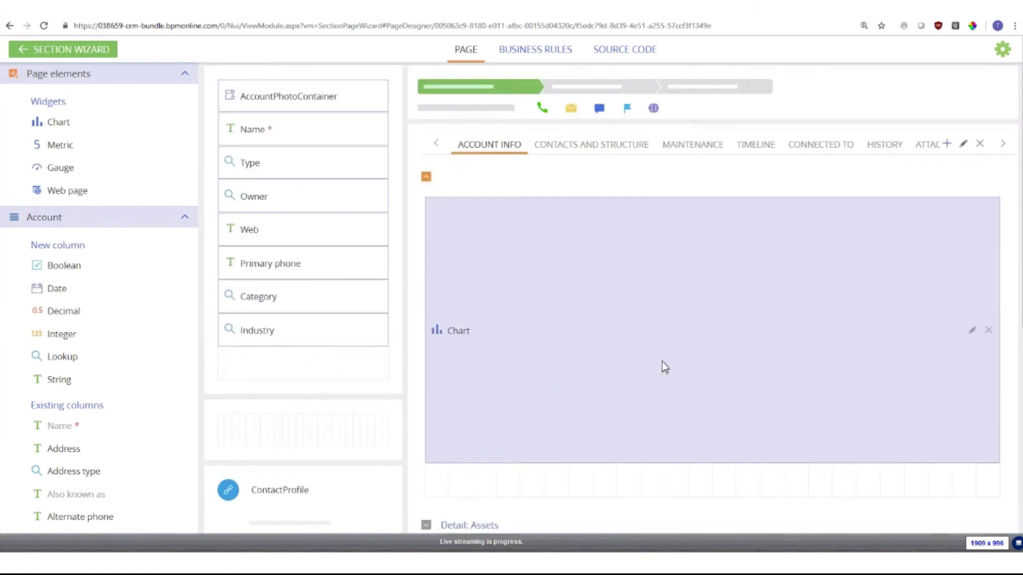
- Return to the Accounts section wizard, save the section changes and close the confirmation
click(56, 50)
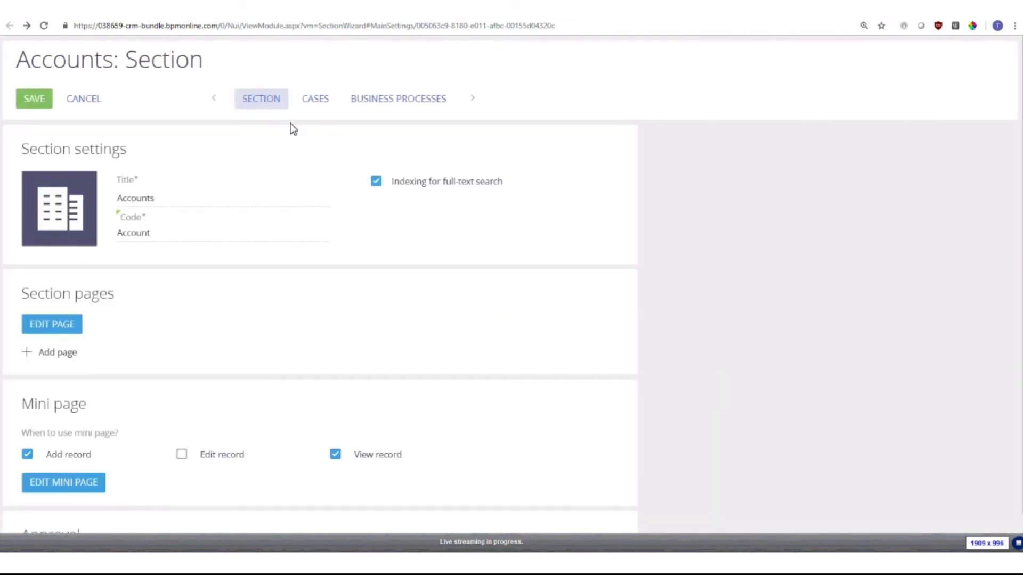
click(45, 103)
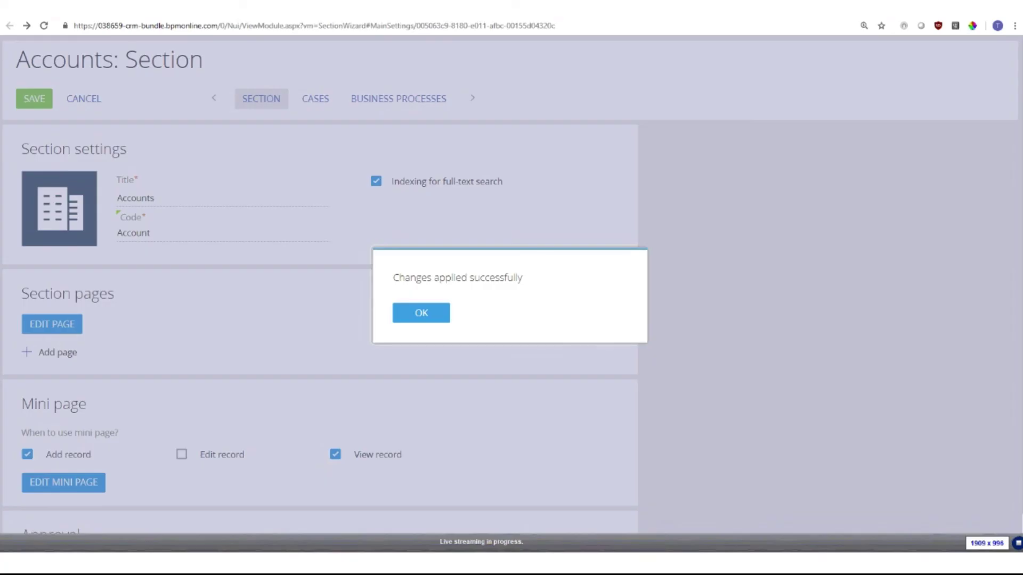
click(430, 312)
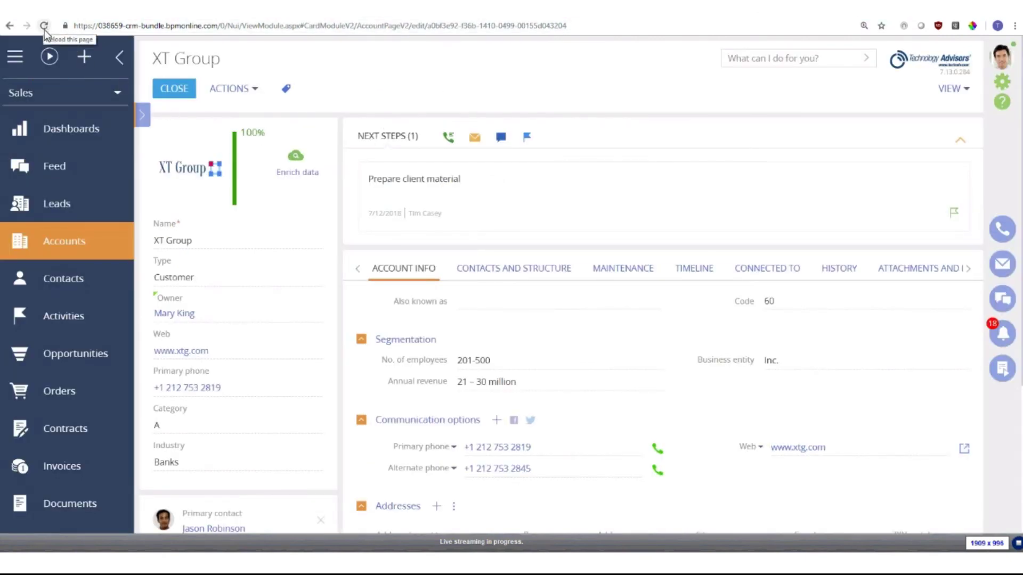
- Force a reload of the XT Group account page with the browser's developer tools open
key(F12)
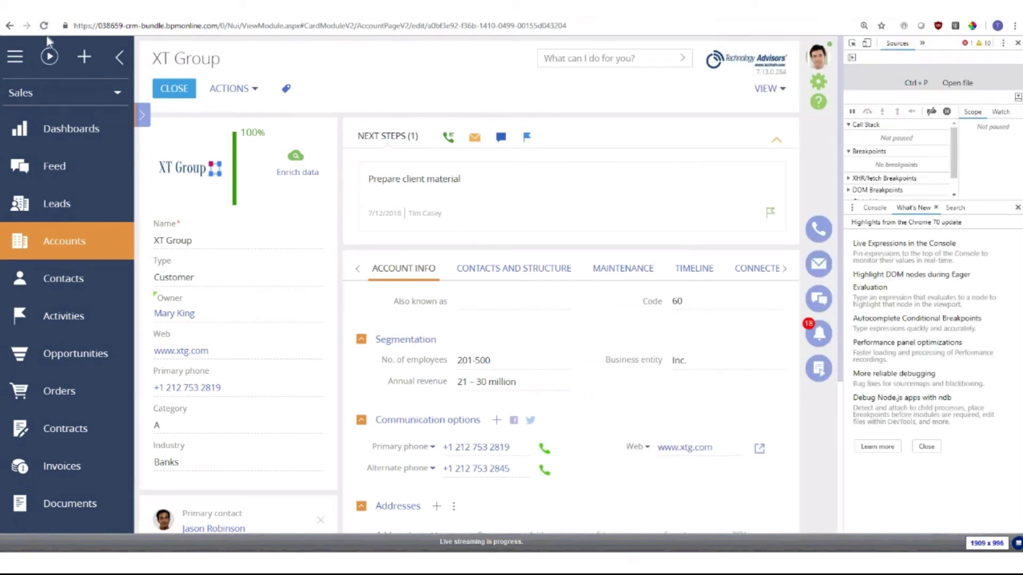
right_click(45, 26)
click(56, 68)
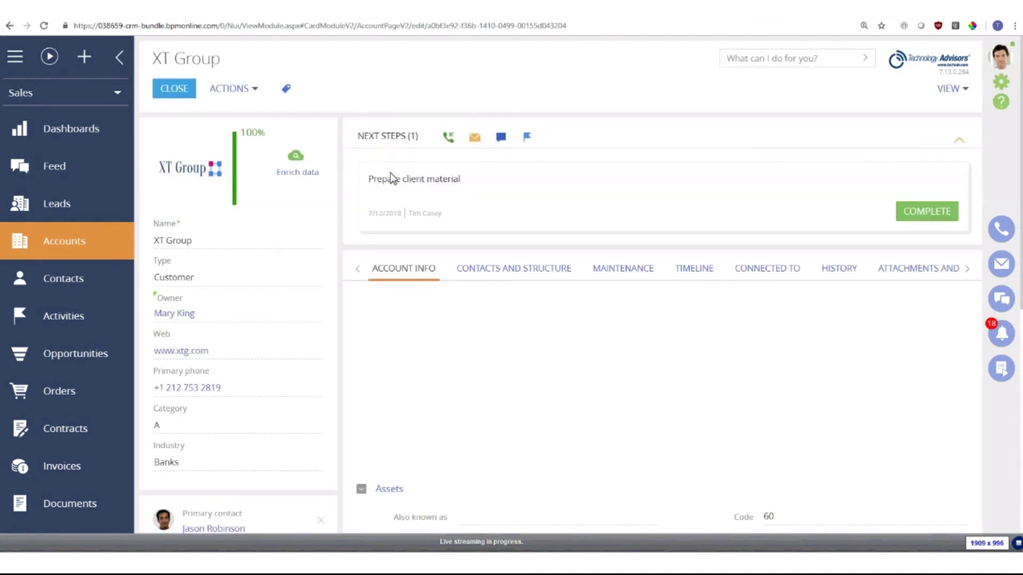
- Expand the Assets detail below the chart on the XT Group account page
scroll(892, 144, down, 3)
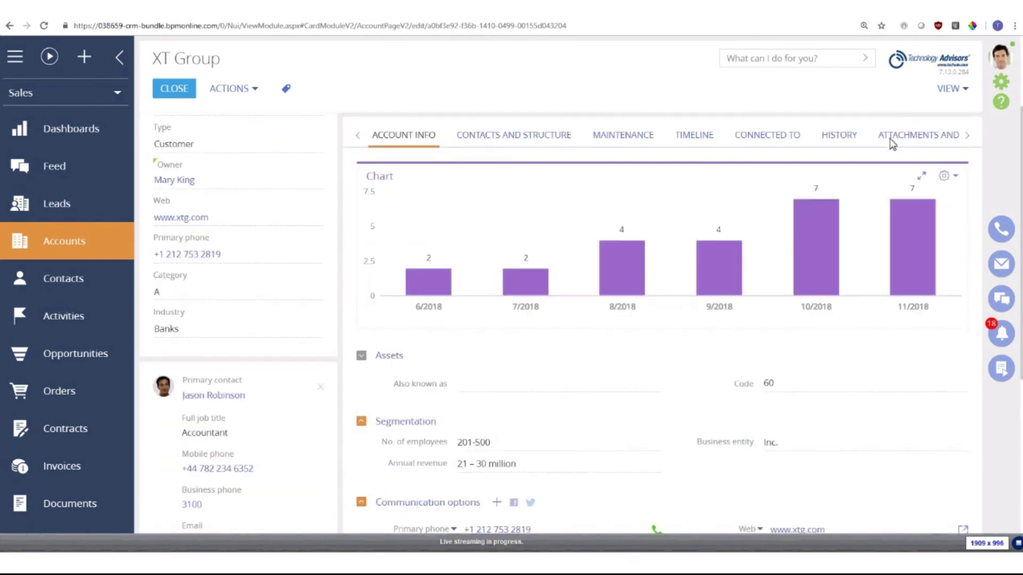
click(400, 356)
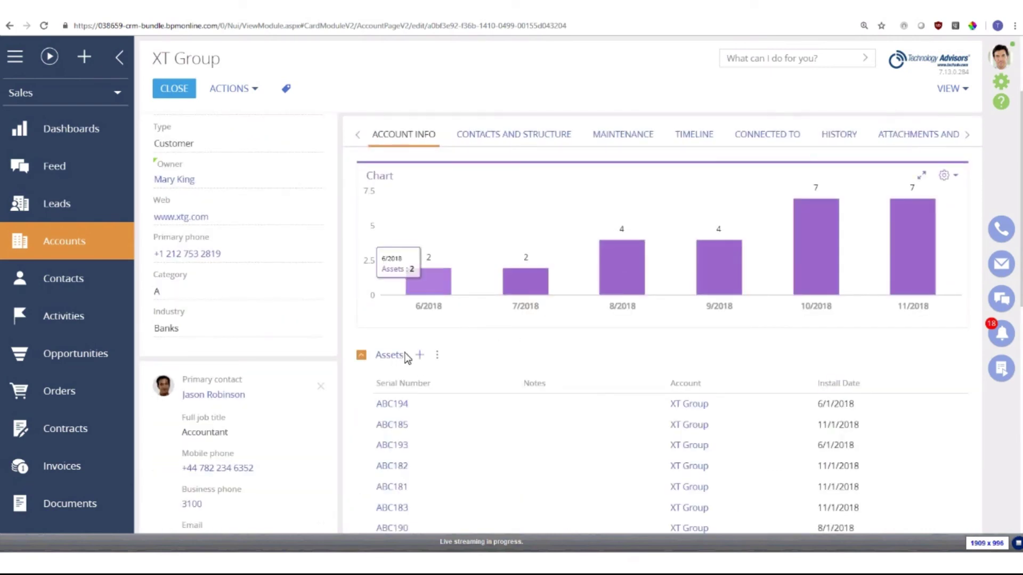
scroll(357, 98, up, 3)
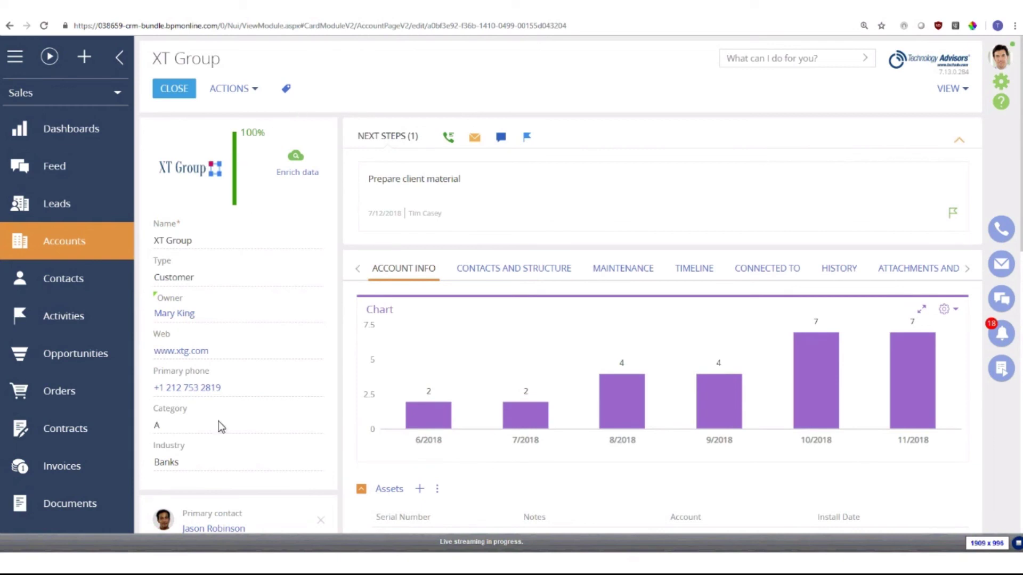
- Examine the account's asset chart by install month and the asset records listed beneath it
scroll(102, 426, down, 2)
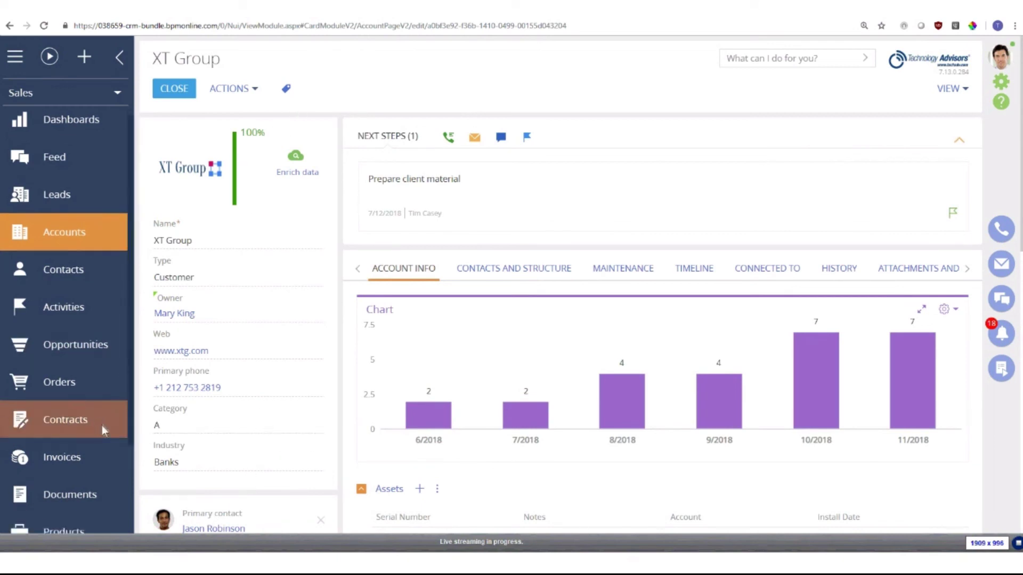
scroll(671, 322, down, 1)
scroll(351, 341, up, 1)
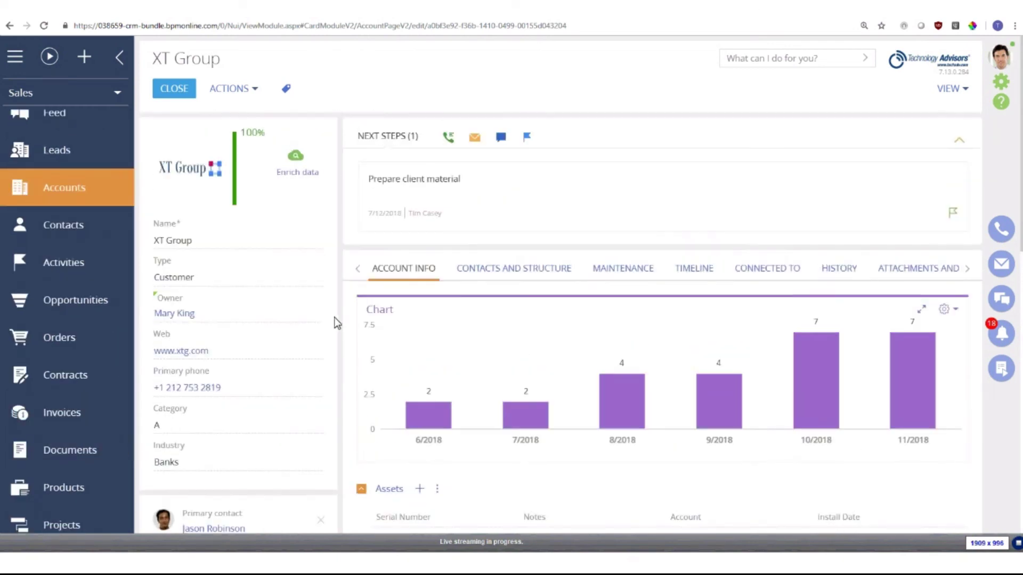
drag(202, 59, 153, 68)
click(221, 62)
scroll(296, 109, down, 1)
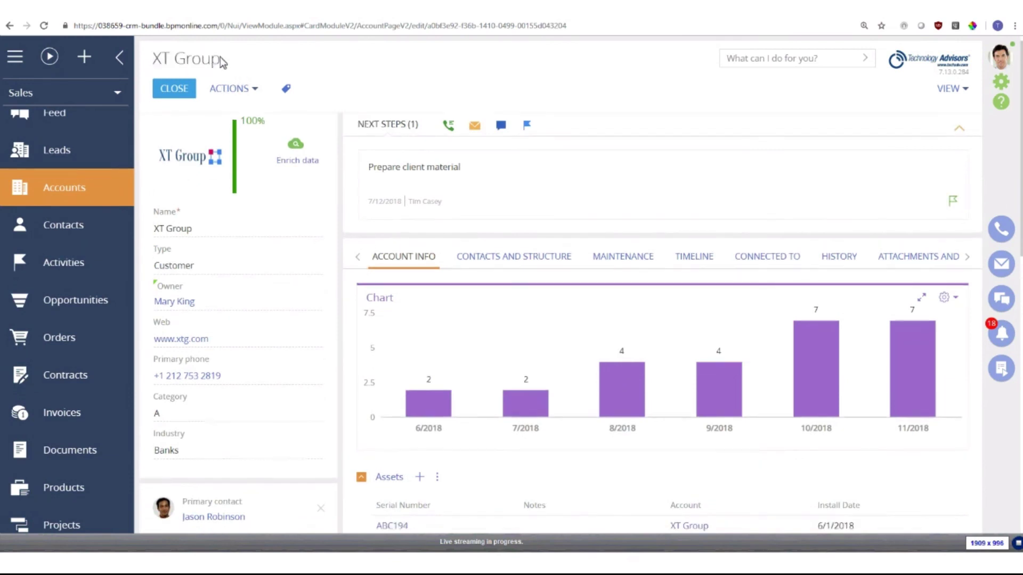
scroll(513, 392, down, 3)
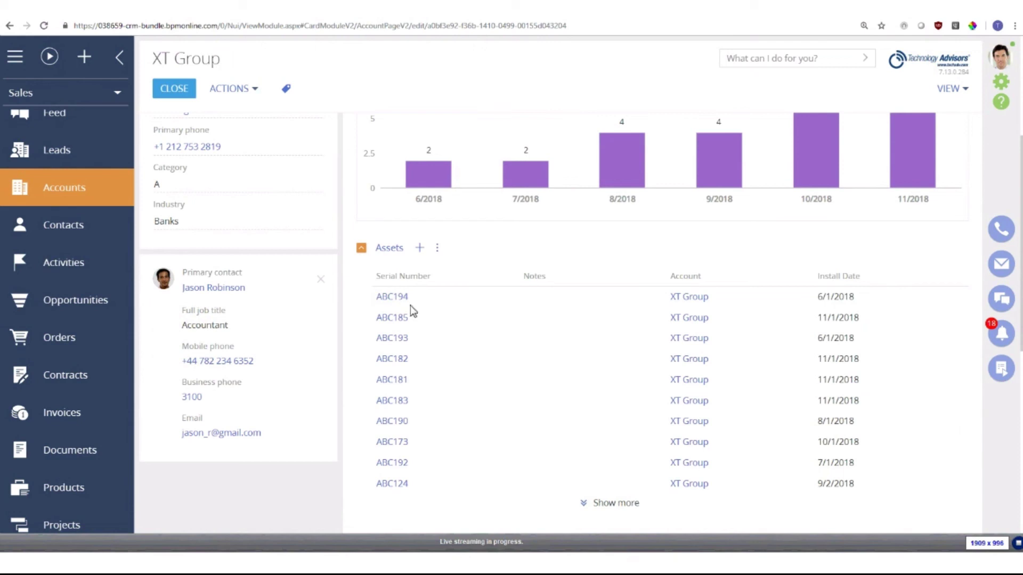
scroll(566, 440, down, 1)
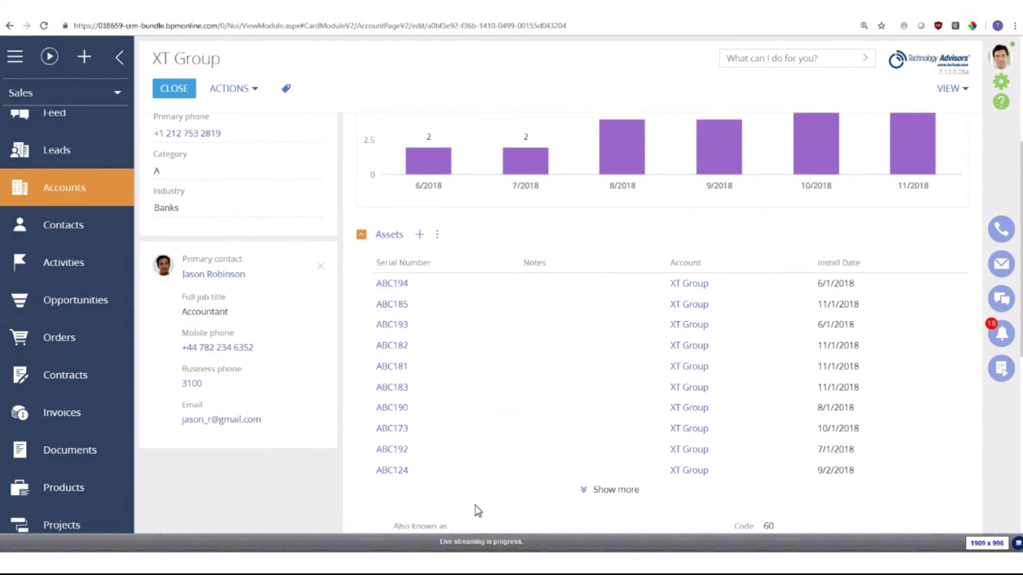
scroll(671, 343, up, 2)
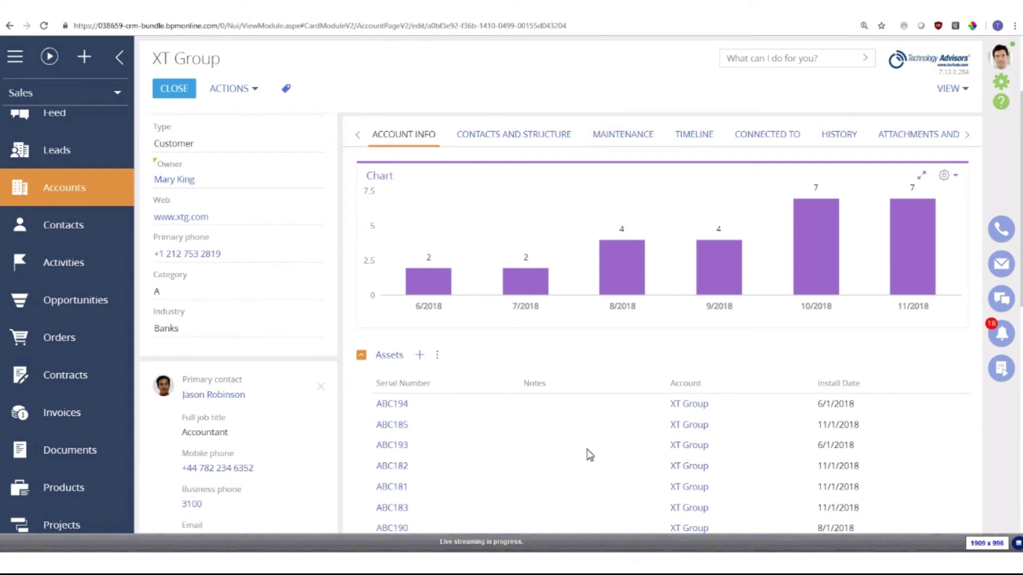
- Open the column setup of the Assets detail and remove the Notes and Account columns
click(438, 360)
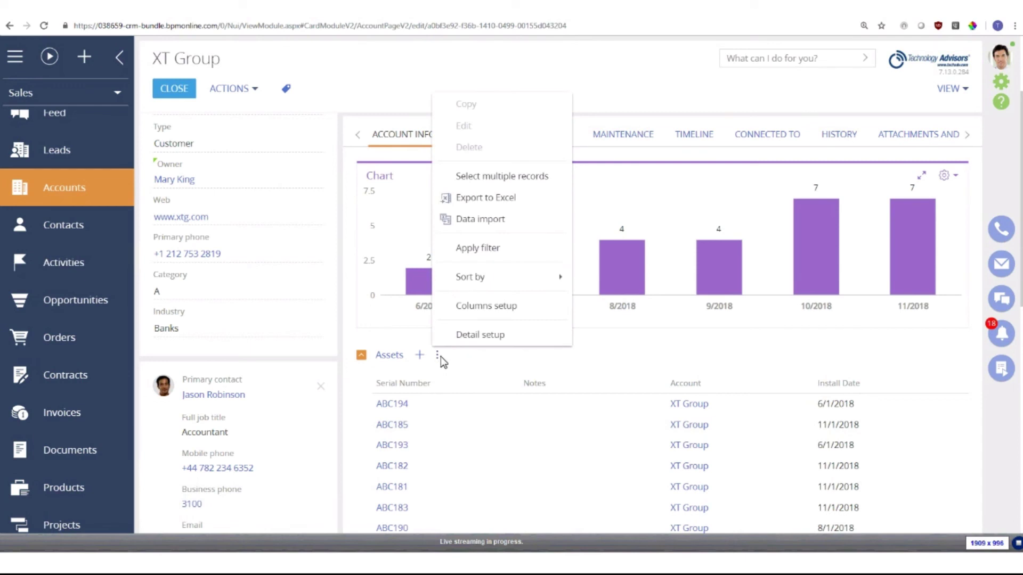
click(471, 306)
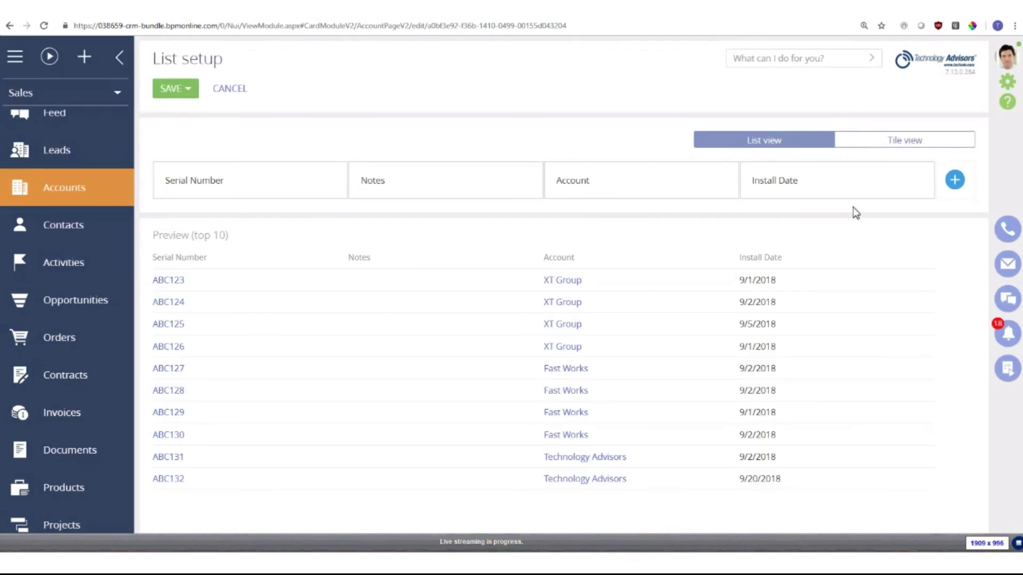
click(522, 180)
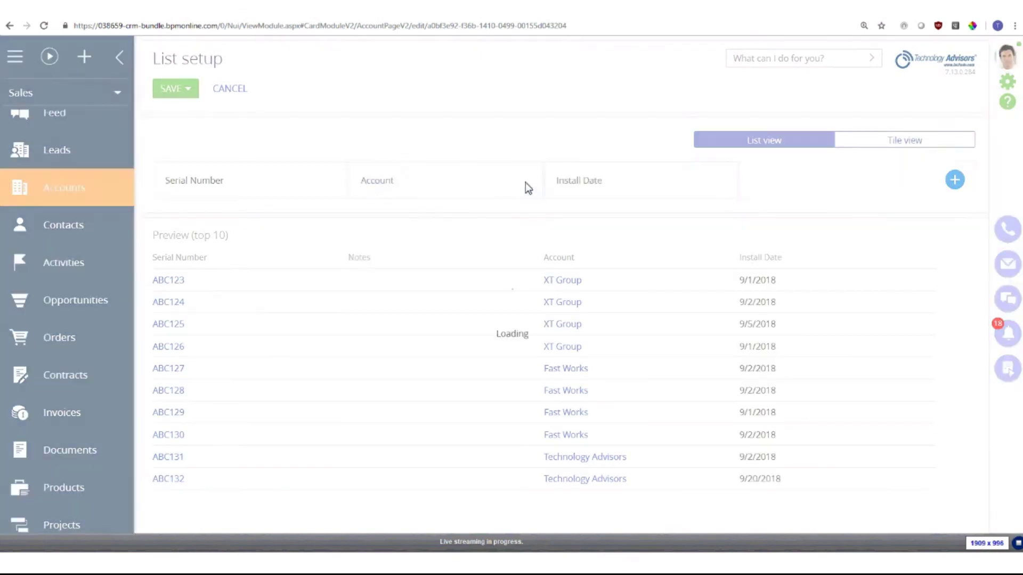
click(522, 180)
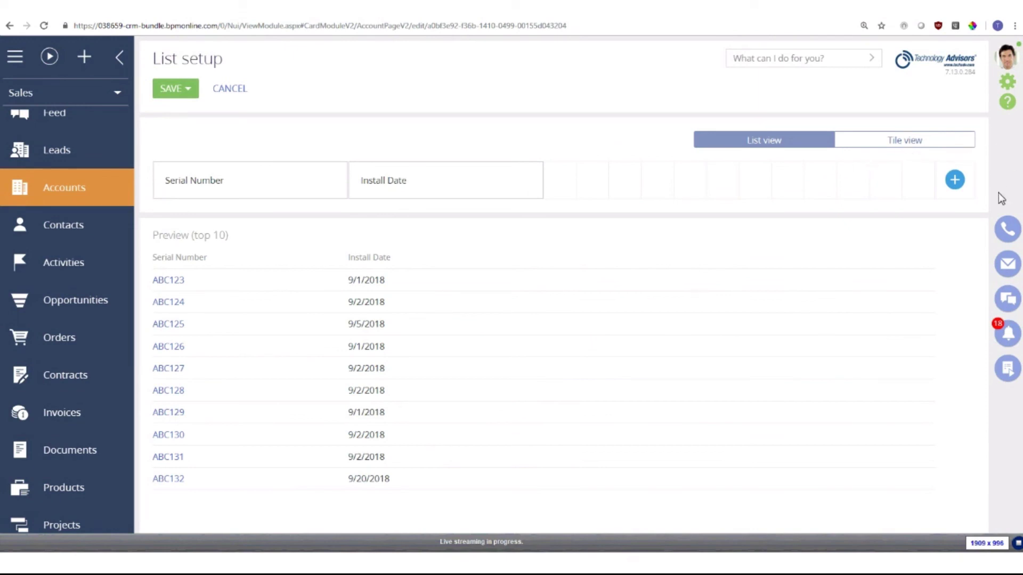
- Add the Install Cost column to the Assets list after Install Date
click(955, 180)
text(in)
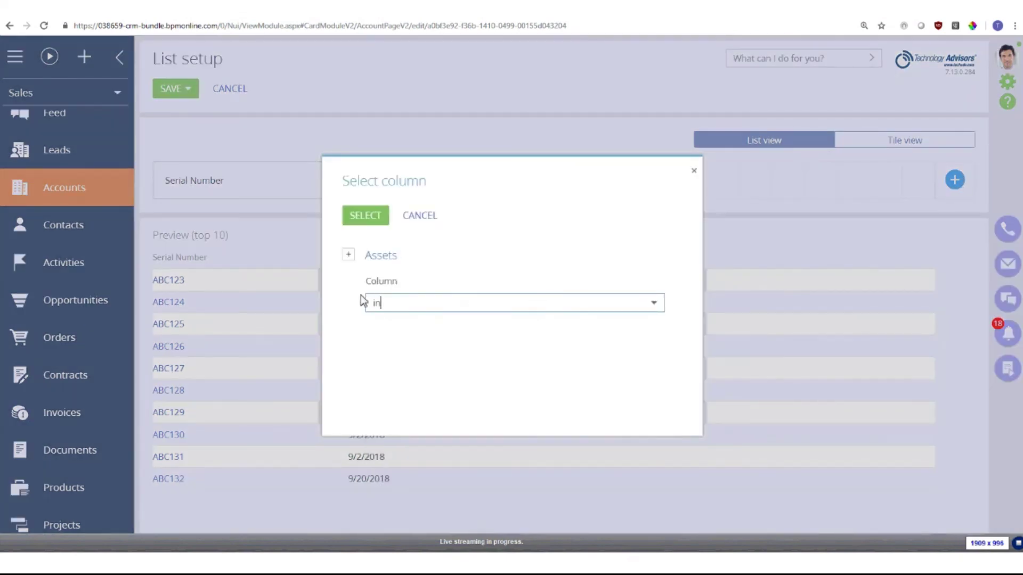
click(457, 328)
click(366, 217)
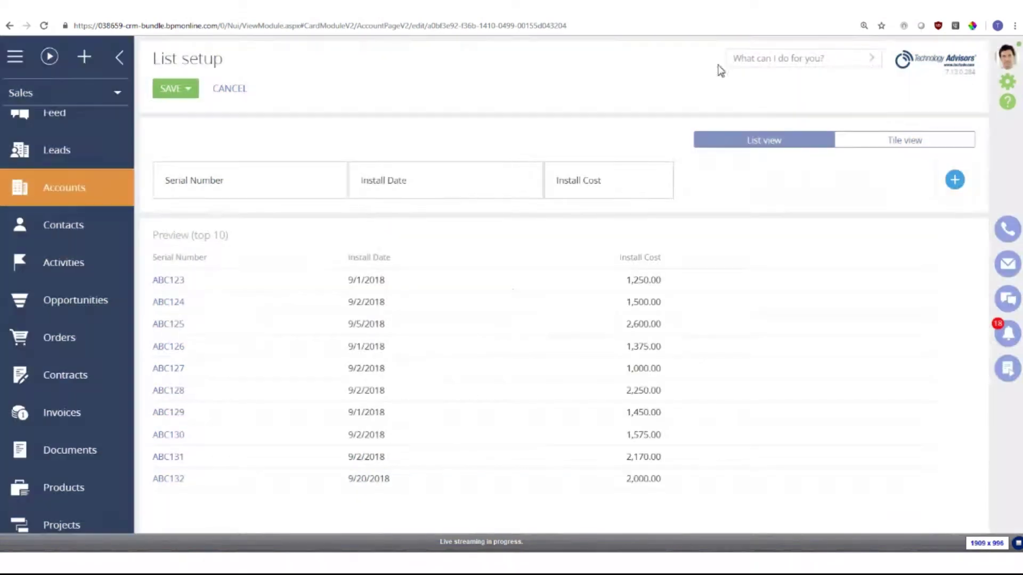
- Add the Equipment Type column to the Assets list and save the list setup for all users
click(956, 180)
text(eq)
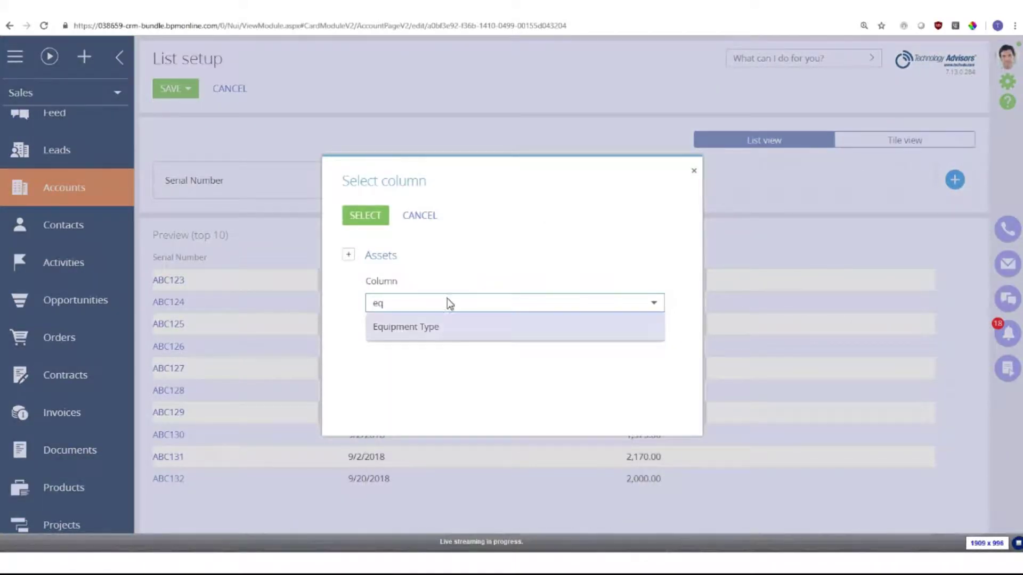
click(455, 328)
click(365, 215)
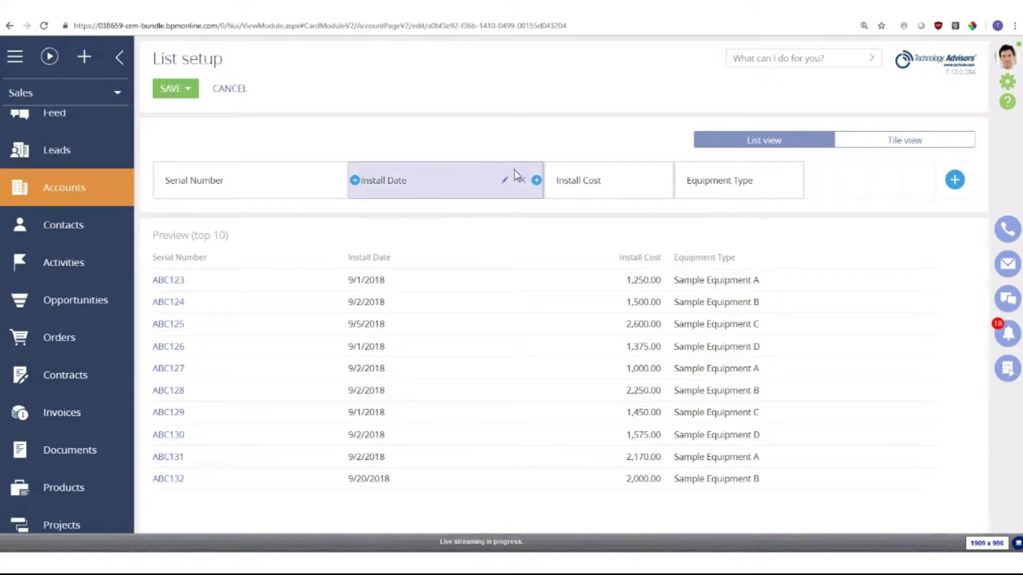
click(198, 90)
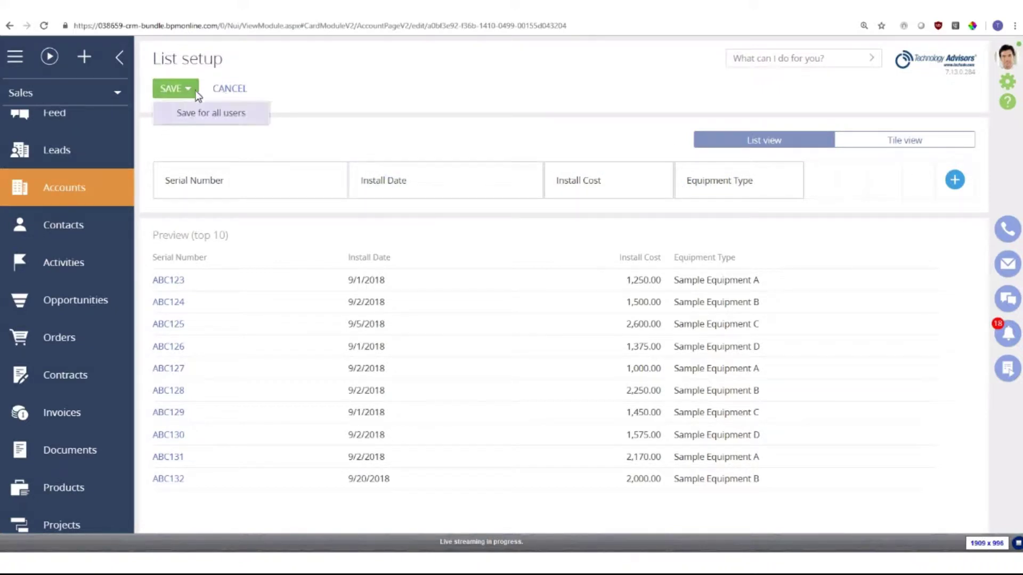
click(186, 113)
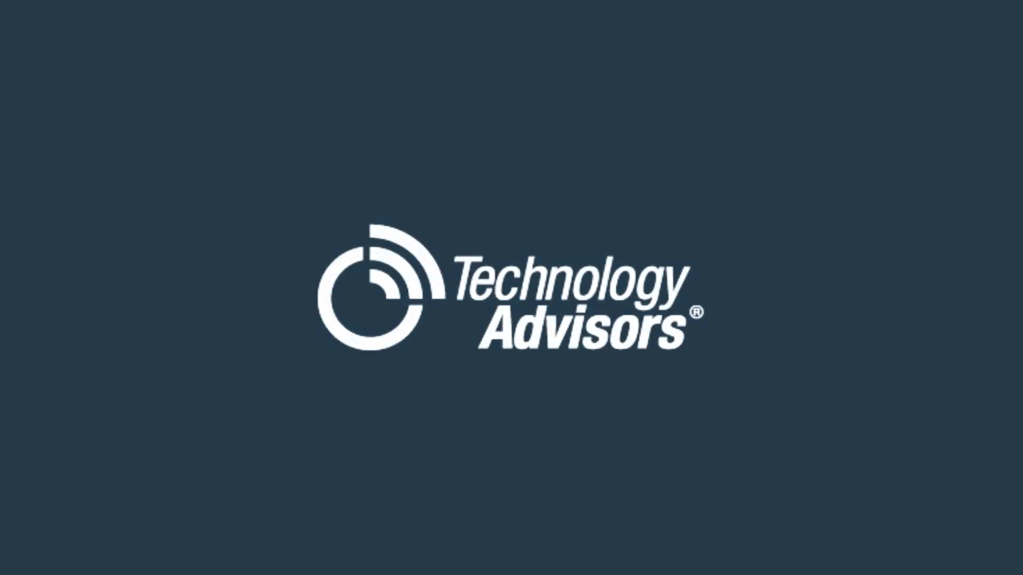